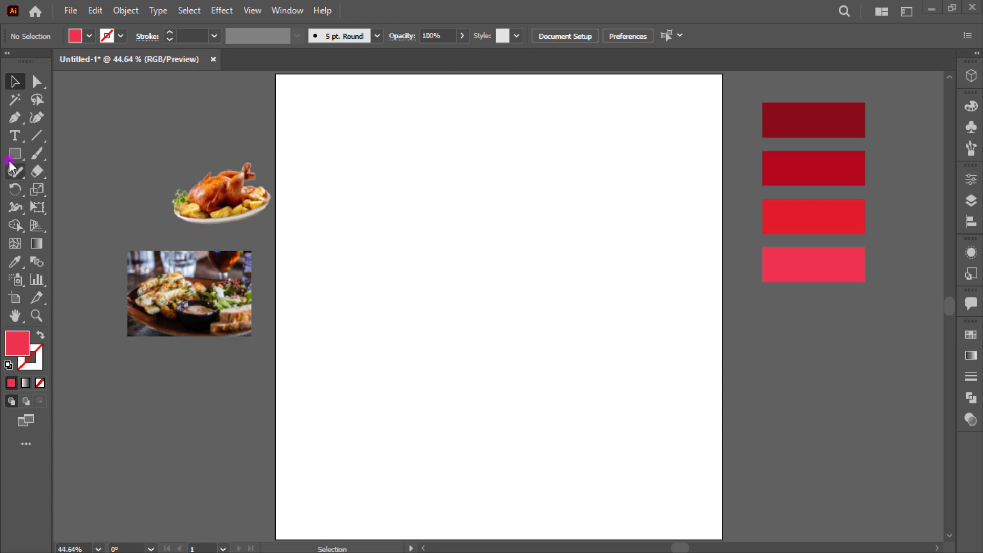
# Draw a 1000 x 1000 px rectangle centred on the artboard
pyautogui.click(10, 163)
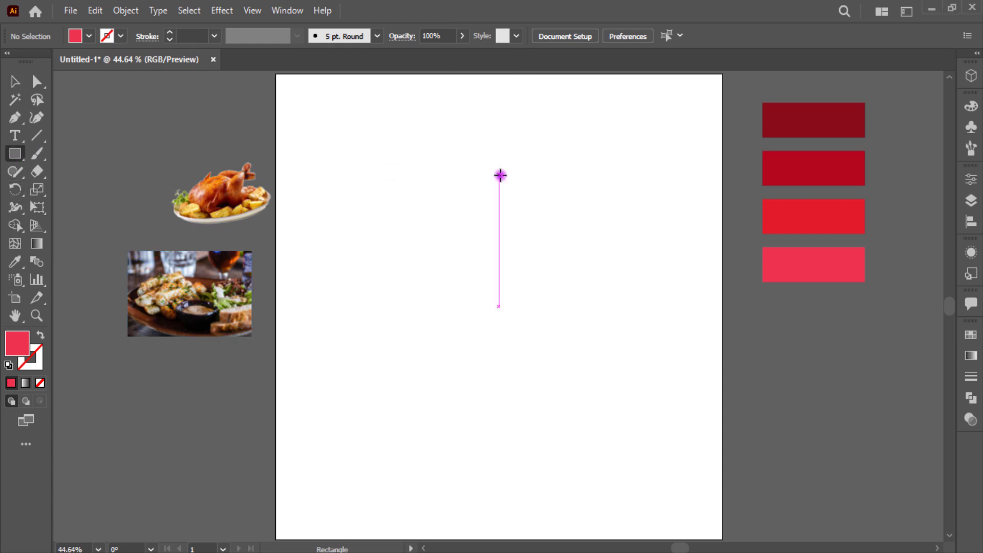
pyautogui.click(499, 175)
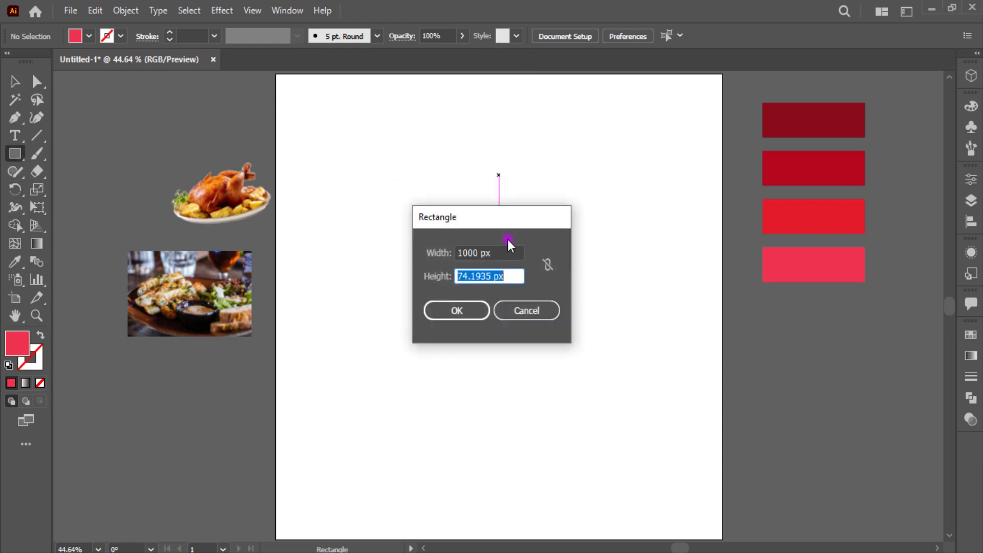
pyautogui.write('1000')
pyautogui.press('Return')
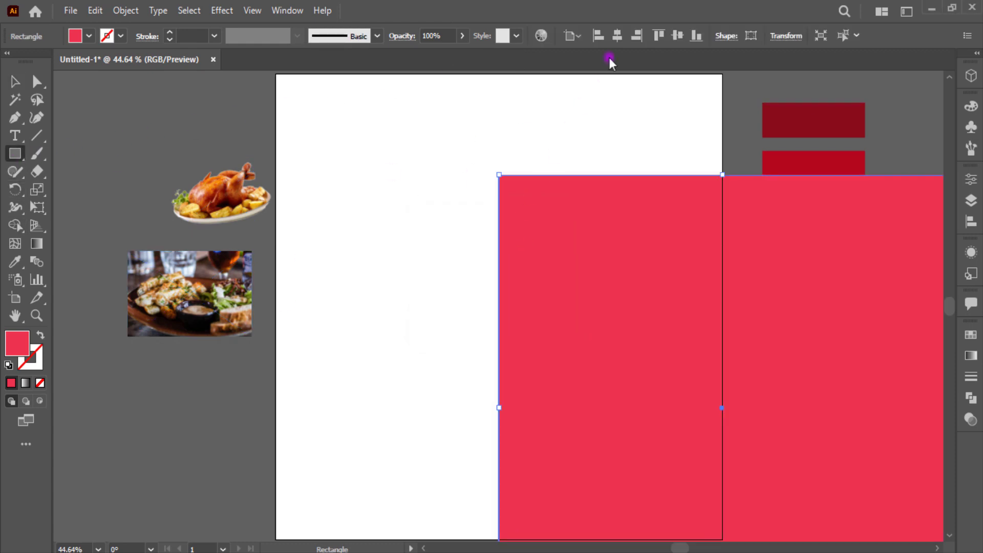
pyautogui.click(636, 35)
pyautogui.click(677, 36)
# Fill the background rectangle light grey and deselect it
pyautogui.click(84, 40)
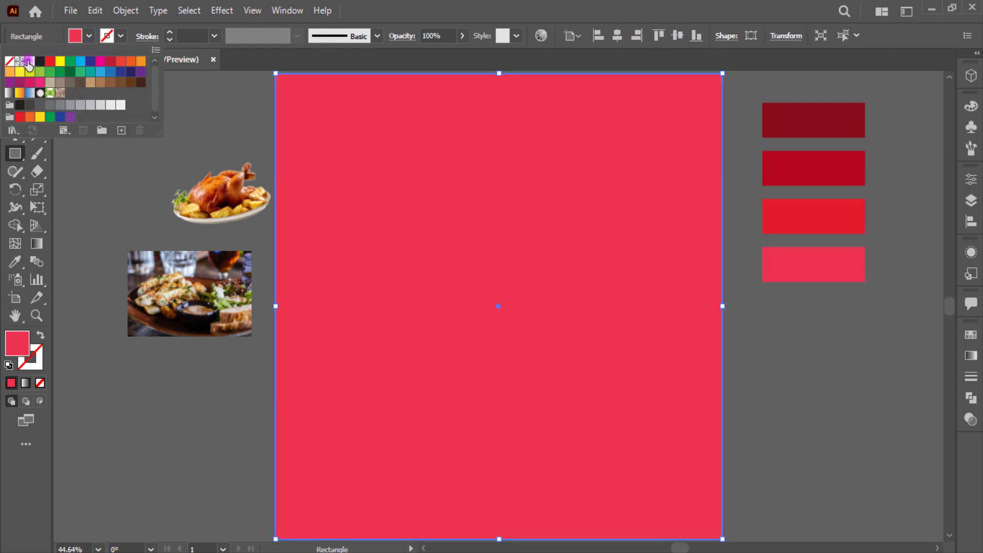
pyautogui.click(25, 58)
pyautogui.click(89, 37)
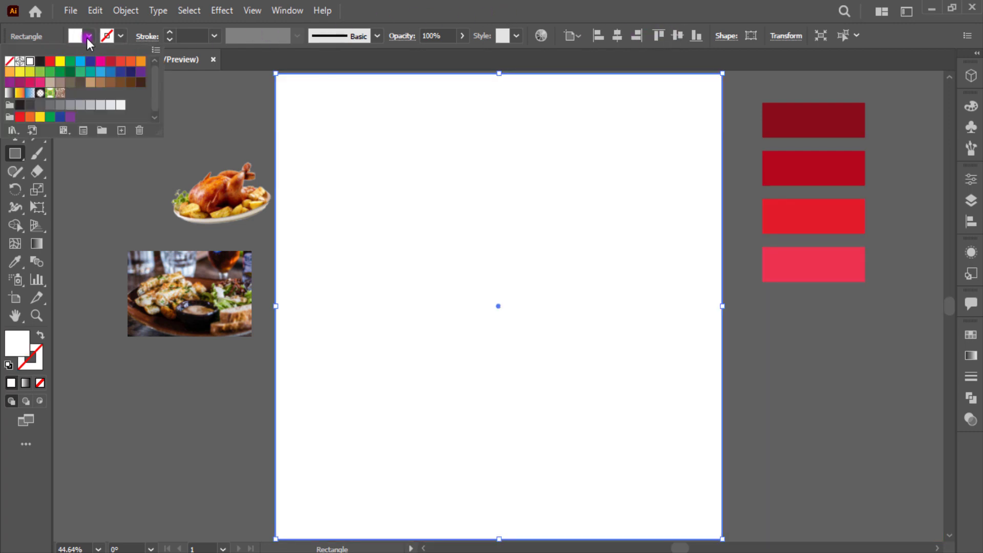
pyautogui.click(120, 106)
pyautogui.click(467, 7)
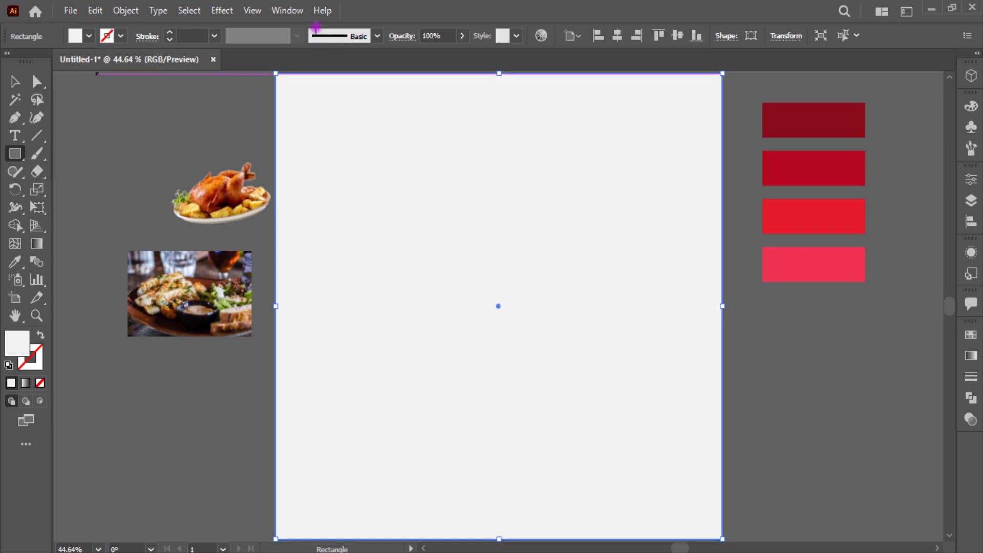
pyautogui.press('v')
pyautogui.hotkey('ctrl', 'shift', 'a')
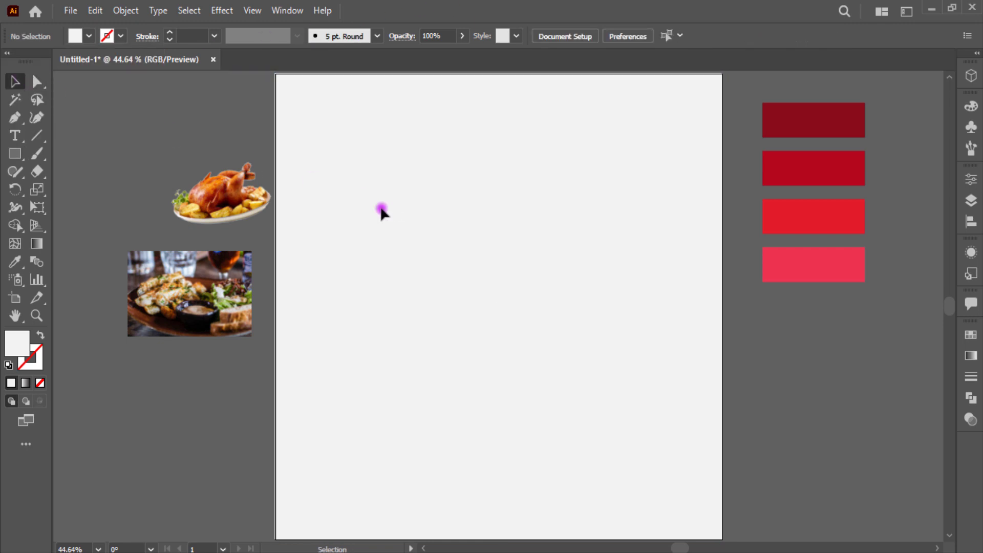
pyautogui.click(257, 204)
# Bring the roast chicken photo to front, move it onto the artboard and enlarge it slightly
pyautogui.rightClick(259, 206)
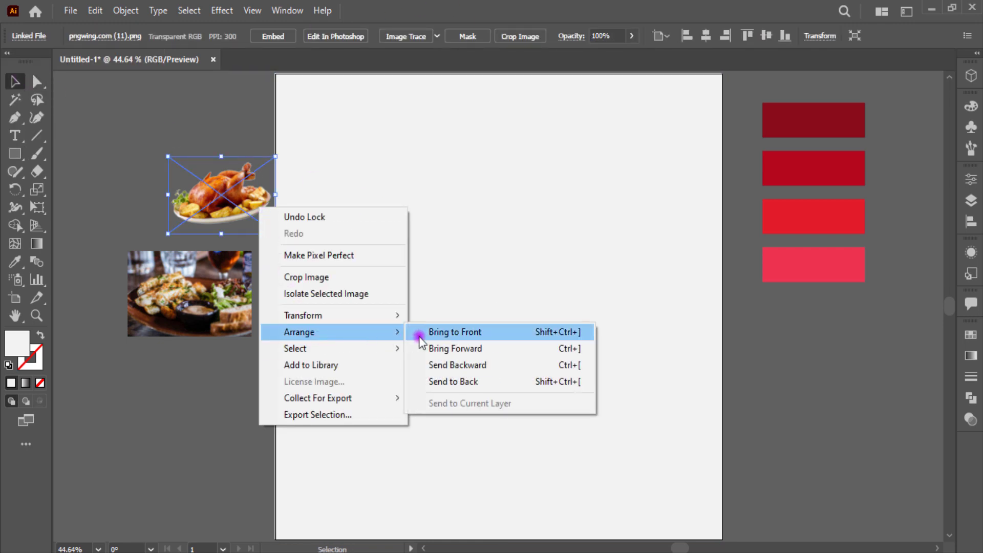
pyautogui.click(417, 333)
pyautogui.moveTo(254, 215)
pyautogui.mouseDown()
pyautogui.moveTo(484, 417)
pyautogui.moveTo(600, 502)
pyautogui.mouseUp()
pyautogui.moveTo(507, 436); pyautogui.dragTo(524, 393)
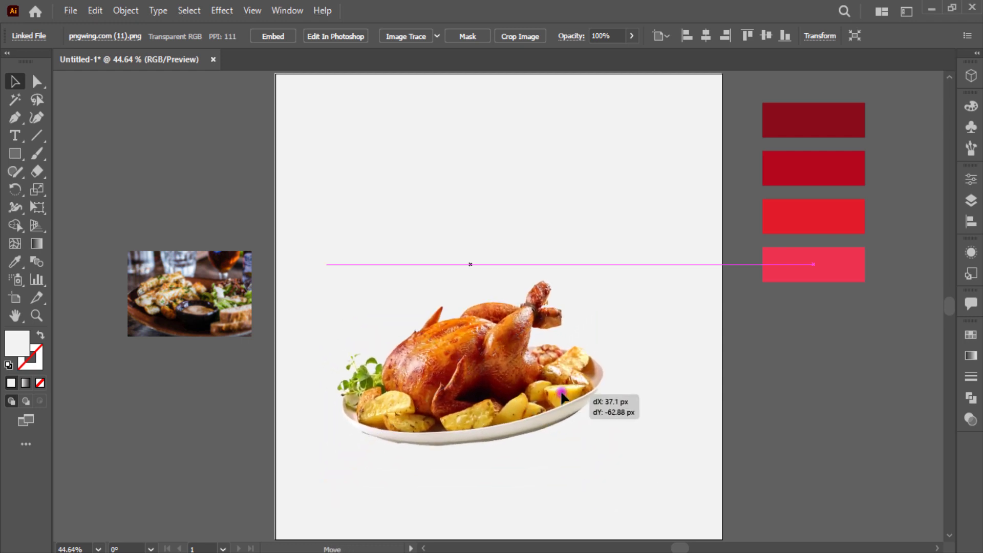
pyautogui.moveTo(618, 459); pyautogui.dragTo(635, 477)
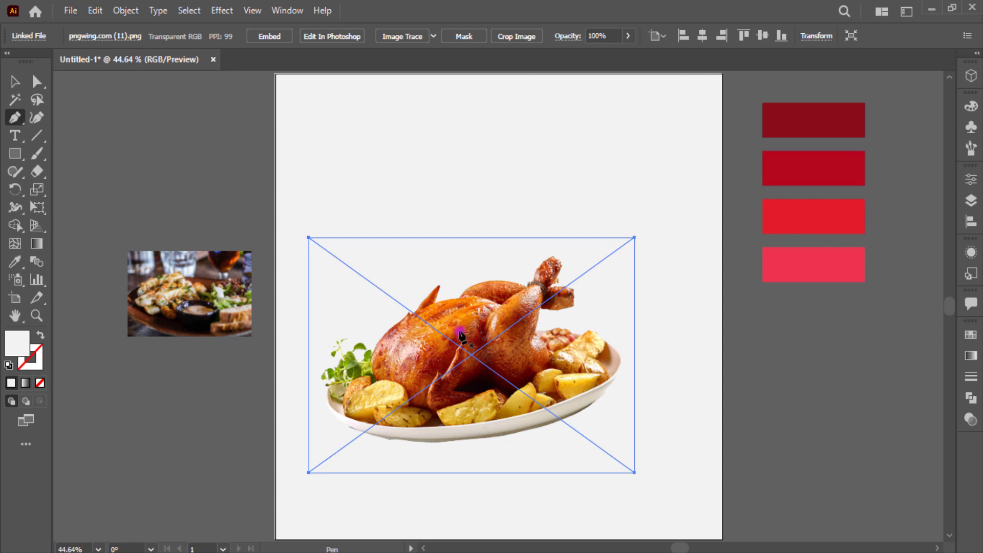
# Draw a curved closed Pen path along the artboard's right side
pyautogui.moveTo(468, 285); pyautogui.dragTo(521, 77)
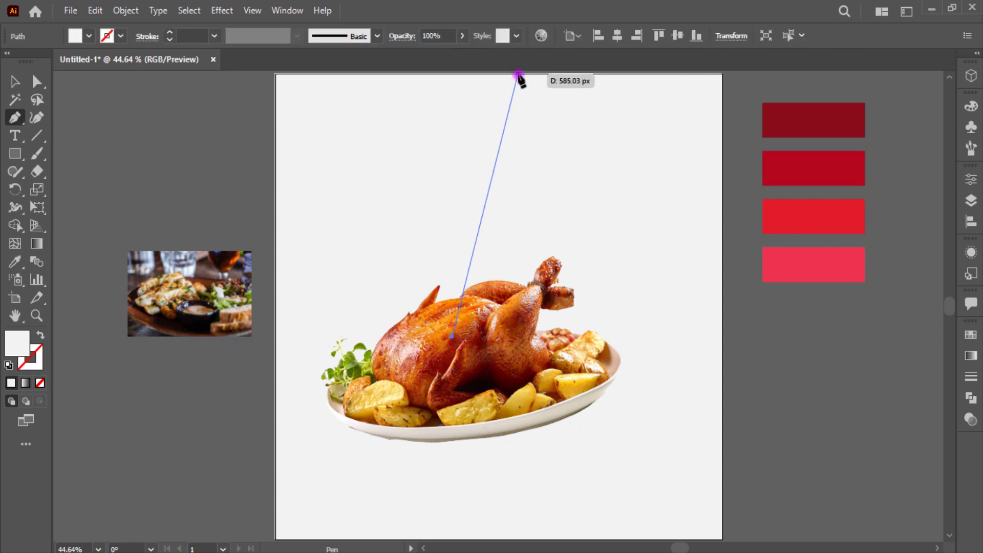
pyautogui.scroll(3, 455, 78)
pyautogui.moveTo(455, 79)
pyautogui.mouseDown()
pyautogui.moveTo(346, 116)
pyautogui.moveTo(344, 99)
pyautogui.mouseUp()
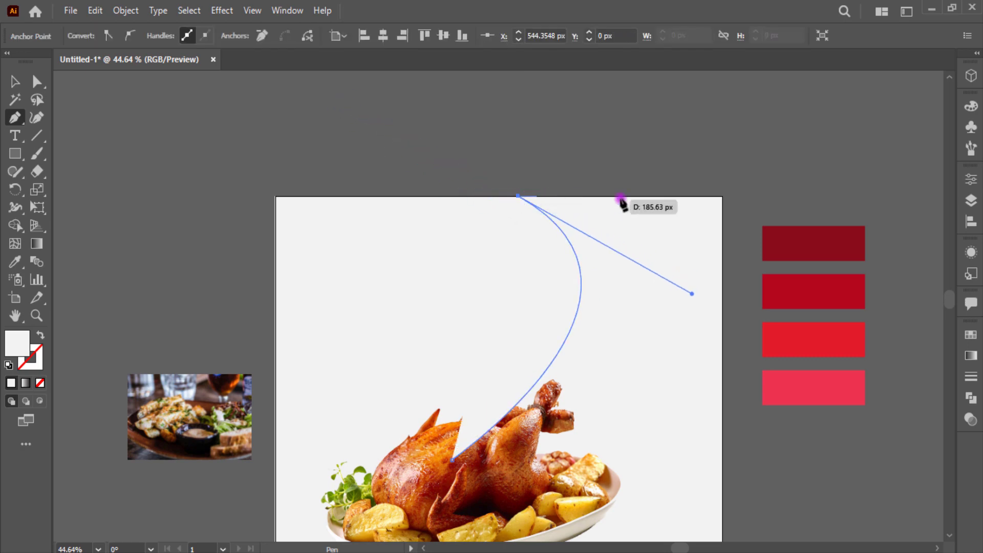
pyautogui.click(722, 197)
pyautogui.scroll(-5, 723, 328)
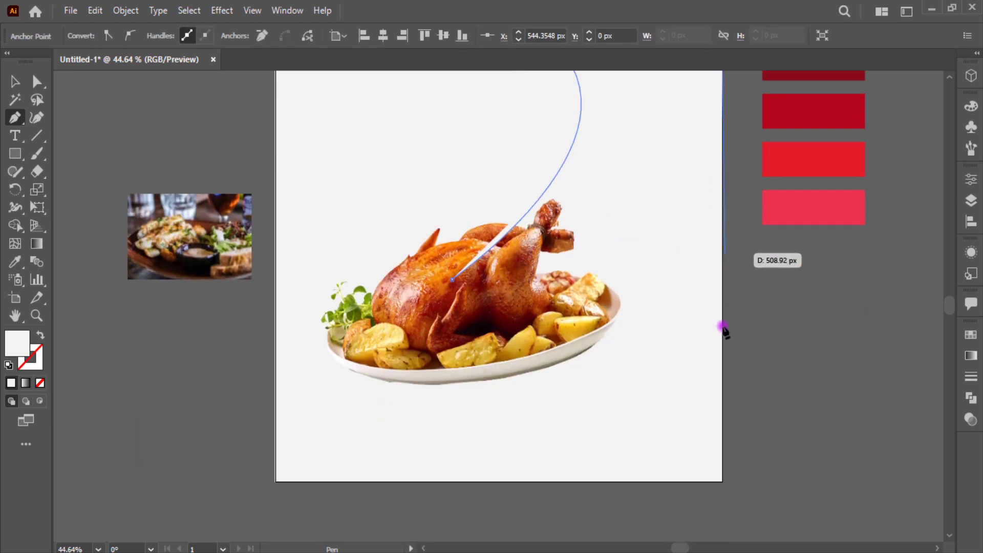
pyautogui.click(722, 407)
pyautogui.moveTo(484, 358)
pyautogui.mouseDown()
pyautogui.moveTo(264, 407)
pyautogui.moveTo(275, 434)
pyautogui.mouseUp()
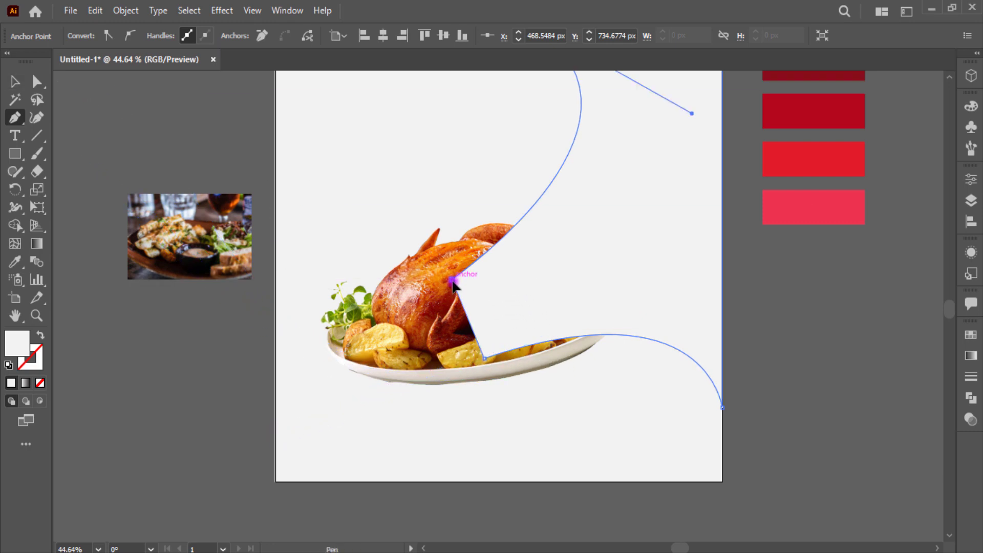
# Fill the curved shape with a red swatch using the Eyedropper
pyautogui.scroll(3, 453, 283)
pyautogui.press('i')
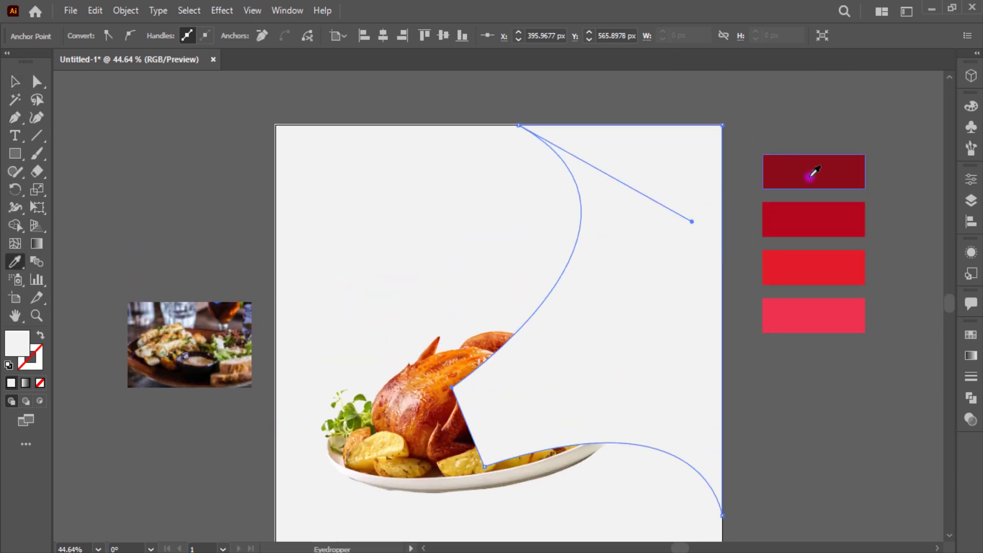
pyautogui.click(814, 172)
pyautogui.hotkey('ctrl', 'z')
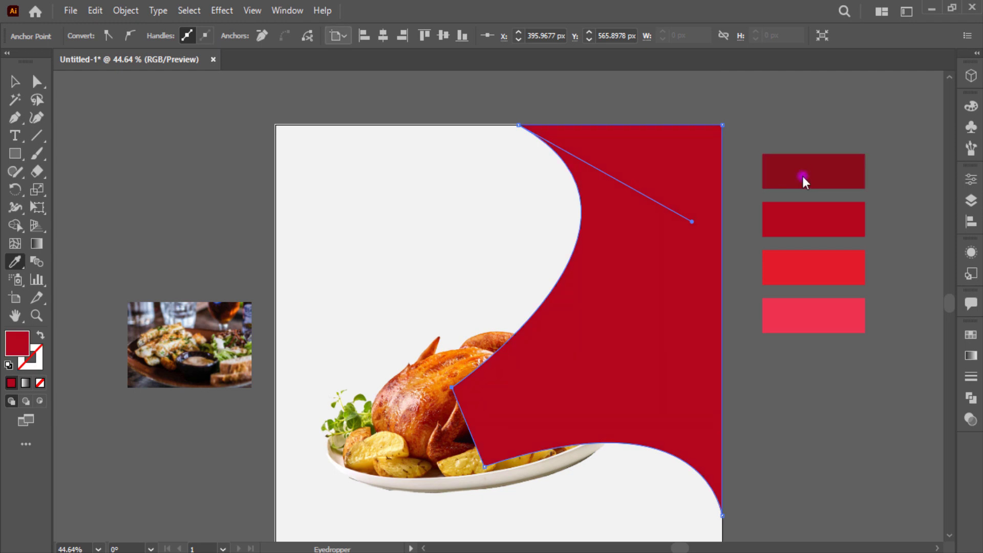
pyautogui.click(14, 82)
pyautogui.click(416, 441)
# Bring the chicken photo in front of the red shape
pyautogui.rightClick(413, 439)
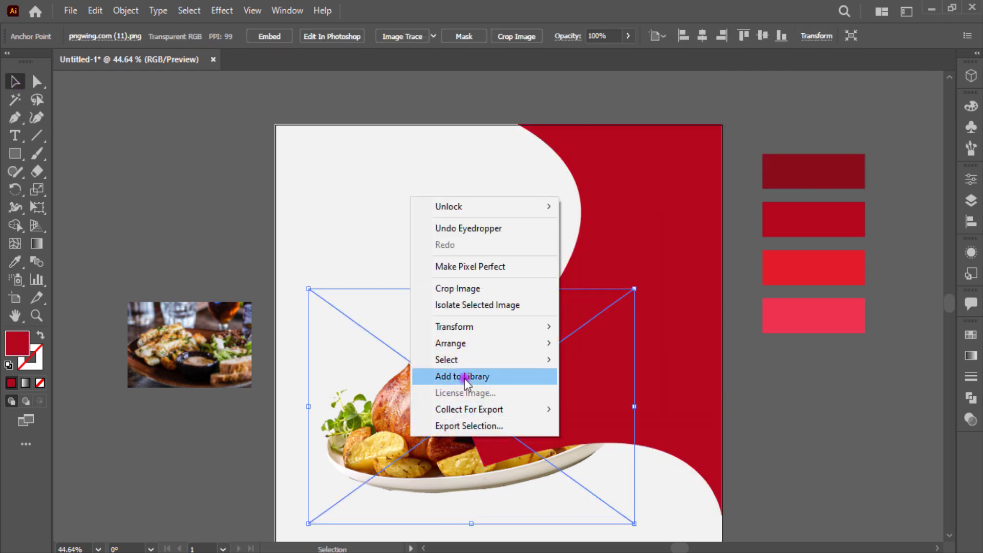
pyautogui.click(607, 343)
pyautogui.click(823, 396)
pyautogui.scroll(-1, 823, 395)
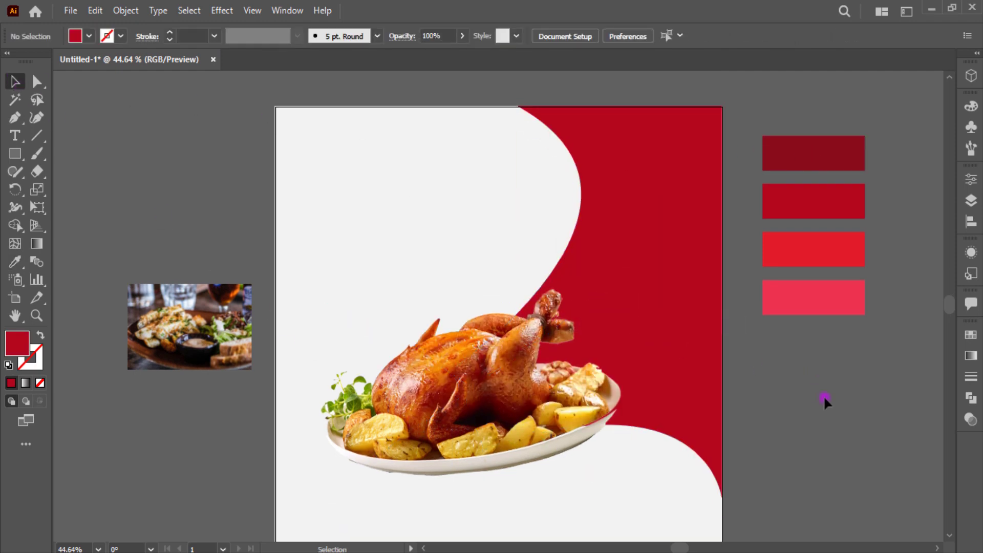
pyautogui.scroll(-1, 465, 313)
pyautogui.hscroll(-3, 625, 286)
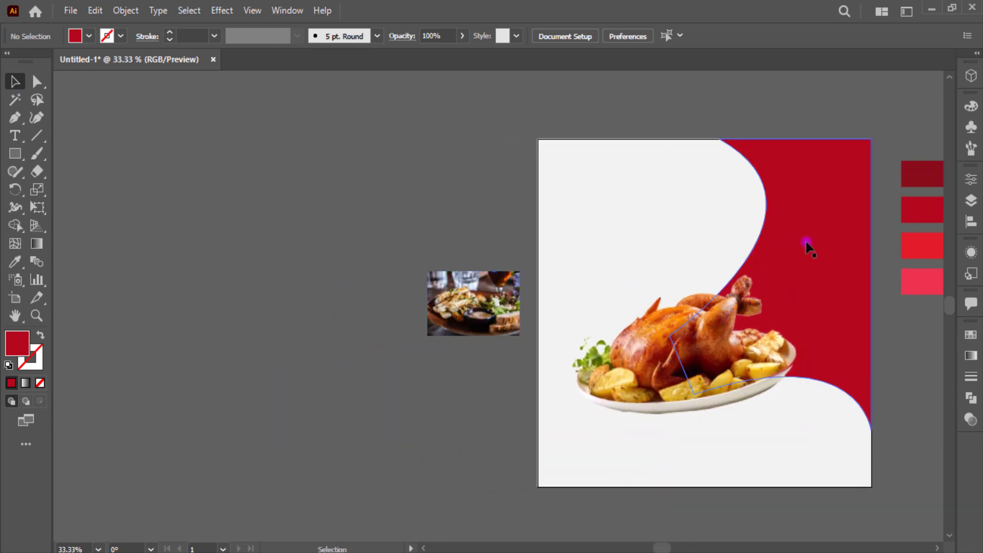
# Copy the red shape to the left and enlarge the grilled-food photo over the copy
pyautogui.moveTo(722, 247); pyautogui.dragTo(382, 255)
pyautogui.moveTo(498, 319)
pyautogui.mouseDown()
pyautogui.moveTo(274, 181)
pyautogui.moveTo(525, 461)
pyautogui.mouseUp()
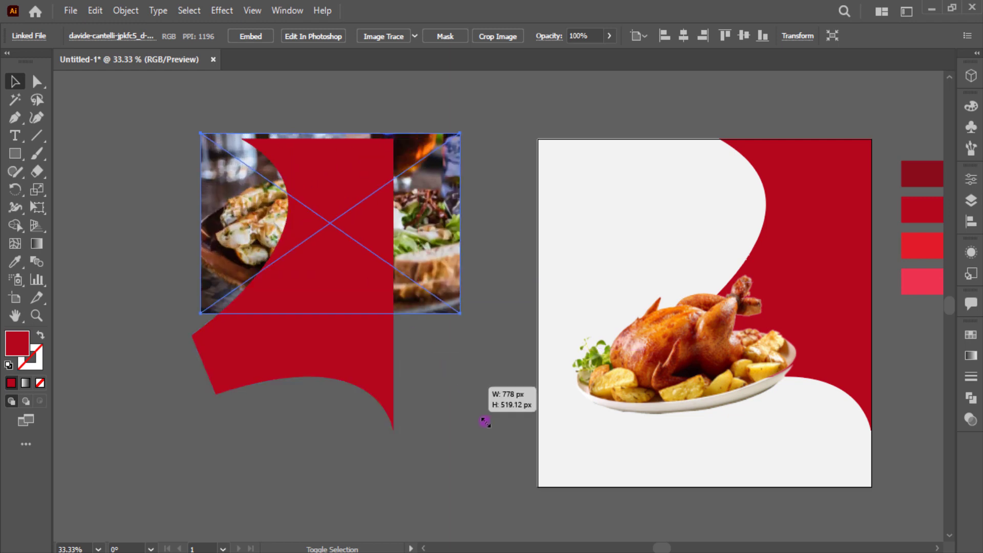
pyautogui.moveTo(482, 319); pyautogui.dragTo(430, 314)
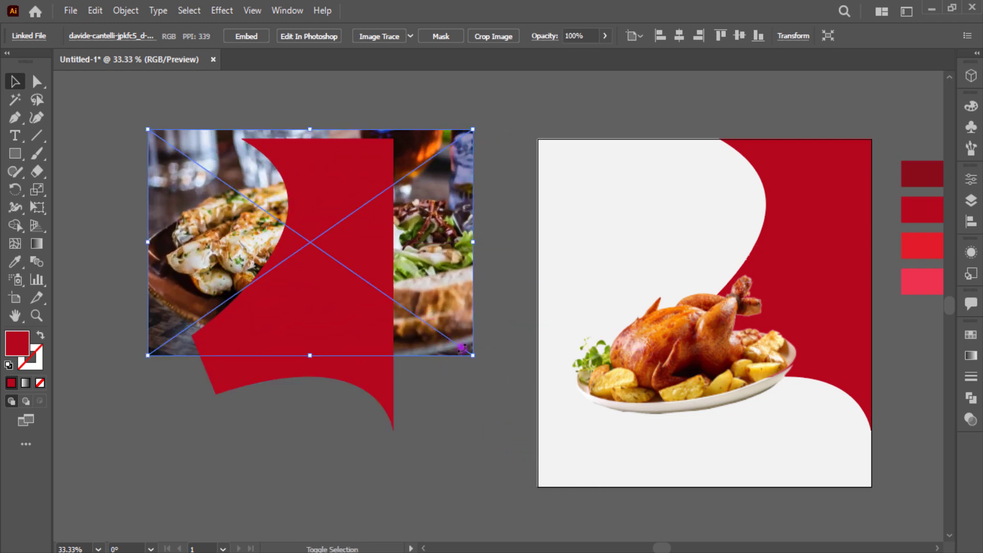
pyautogui.moveTo(492, 391); pyautogui.dragTo(584, 480)
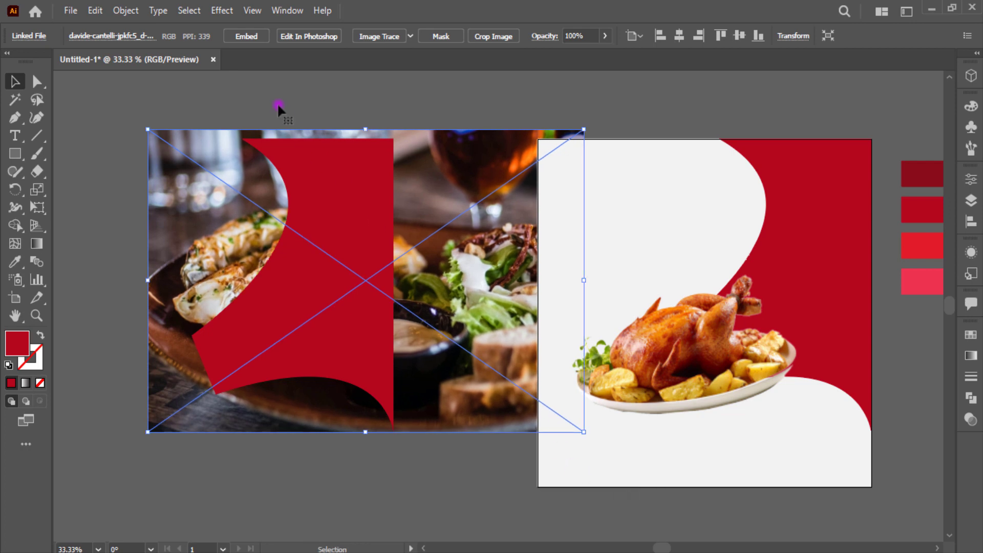
# Clip the grilled-food photo to the red shape copy and reposition it inside
pyautogui.keyDown('shift'); pyautogui.click(344, 221); pyautogui.keyUp('shift')
pyautogui.rightClick(344, 221)
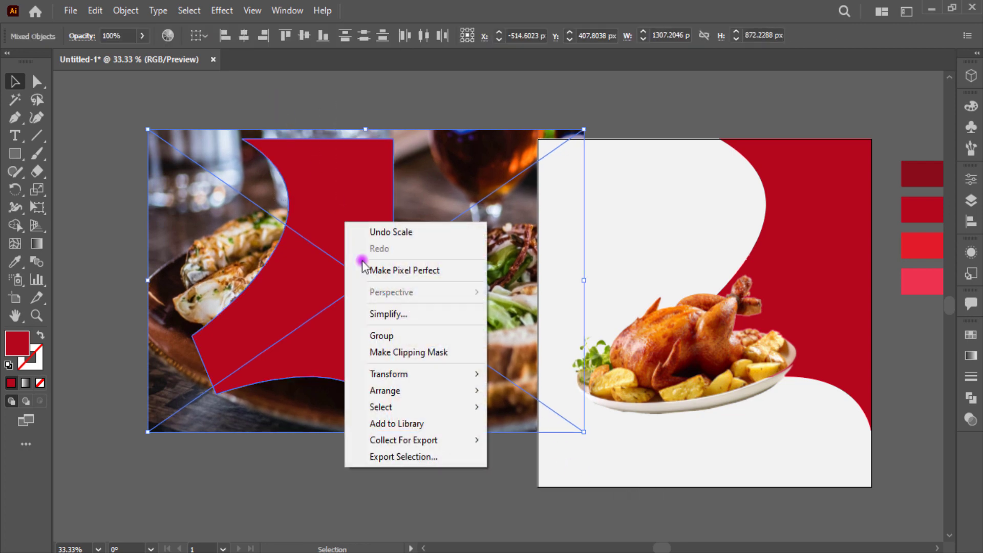
pyautogui.click(405, 353)
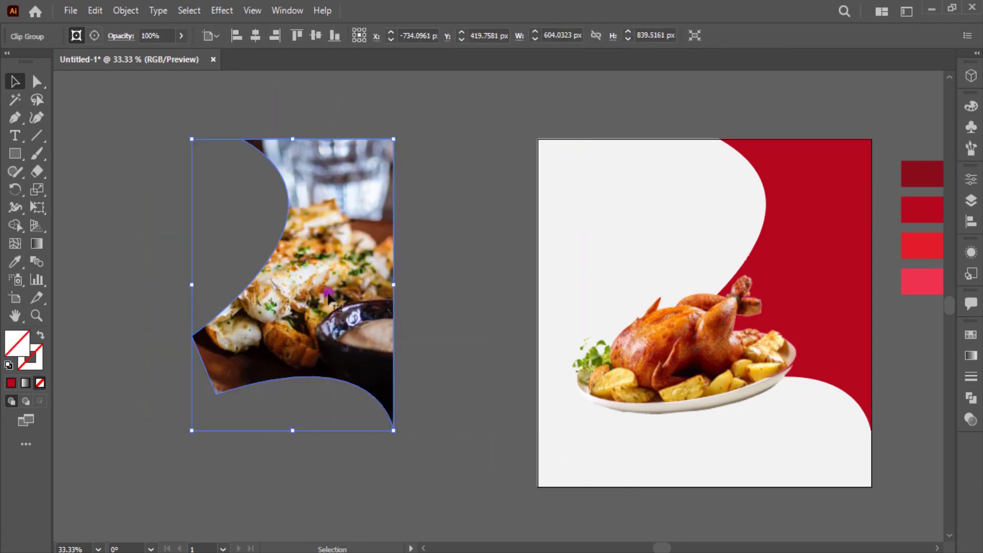
pyautogui.doubleClick(228, 217)
pyautogui.moveTo(325, 301)
pyautogui.mouseDown()
pyautogui.moveTo(341, 298)
pyautogui.moveTo(282, 277)
pyautogui.mouseUp()
pyautogui.click(131, 222)
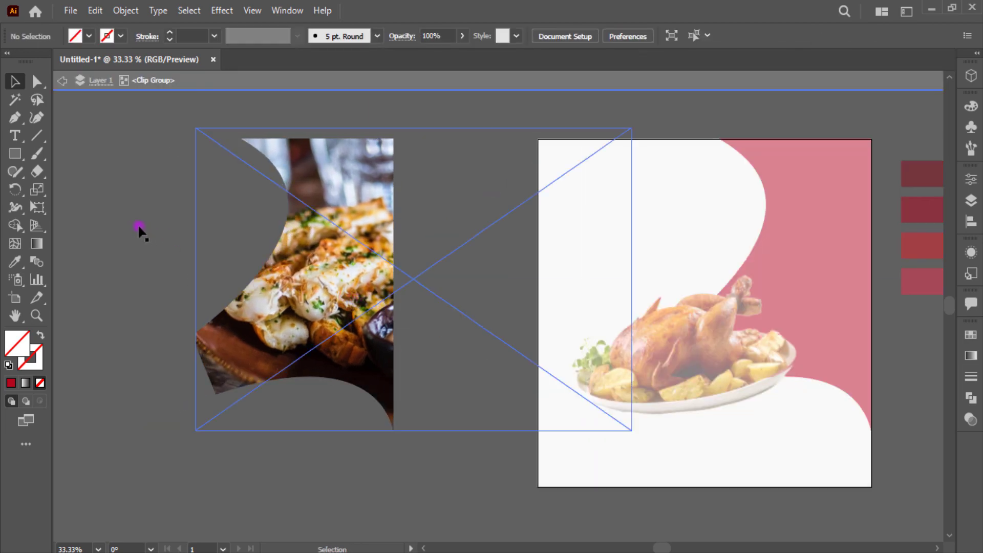
pyautogui.doubleClick(186, 241)
# Move the clipped photo onto the artboard, aligned with the red curve
pyautogui.moveTo(301, 293); pyautogui.dragTo(787, 307)
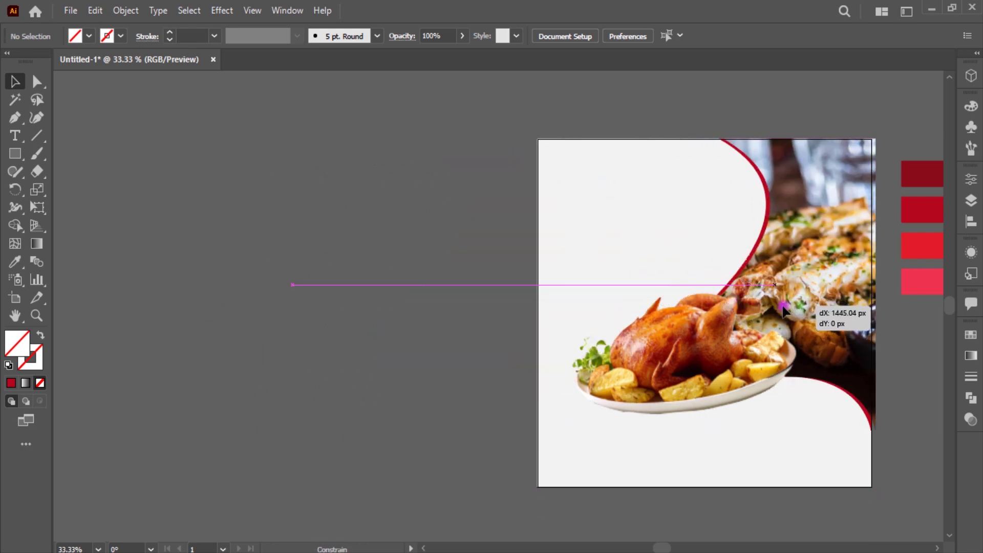
pyautogui.moveTo(787, 307); pyautogui.dragTo(799, 308)
pyautogui.hscroll(2, 909, 372)
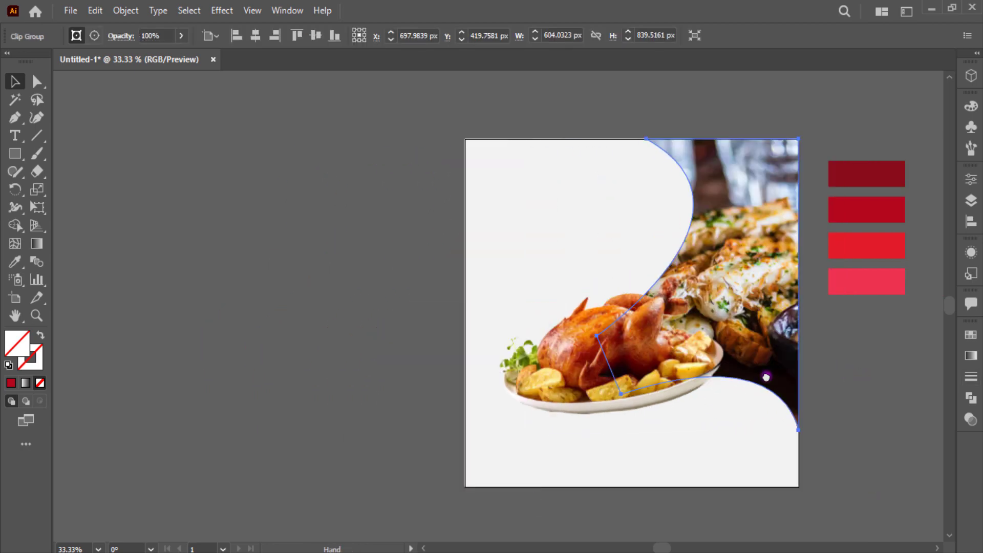
pyautogui.hscroll(3, 819, 379)
# Set the background photo's blend mode to Overlay to tint it red
pyautogui.click(967, 423)
pyautogui.click(825, 352)
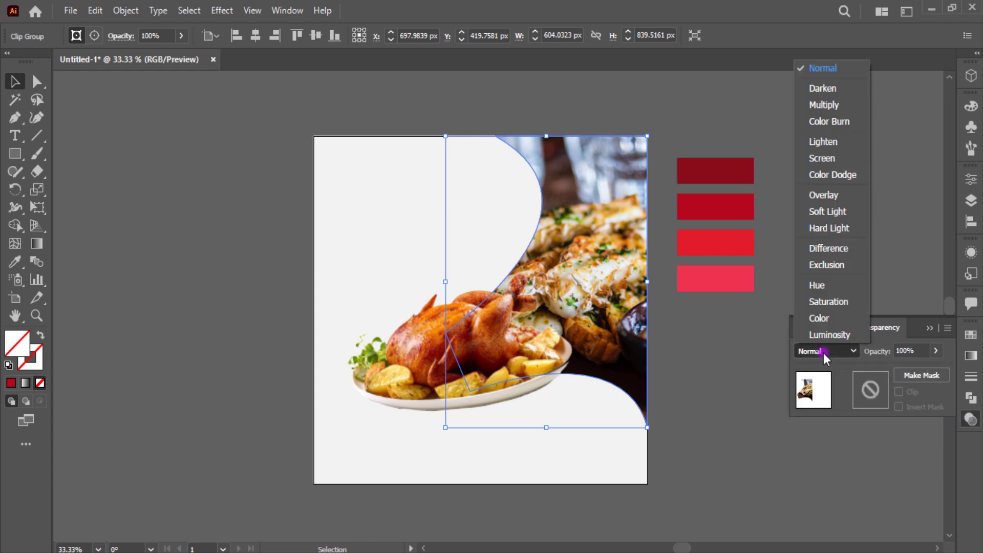
pyautogui.click(833, 198)
pyautogui.click(929, 328)
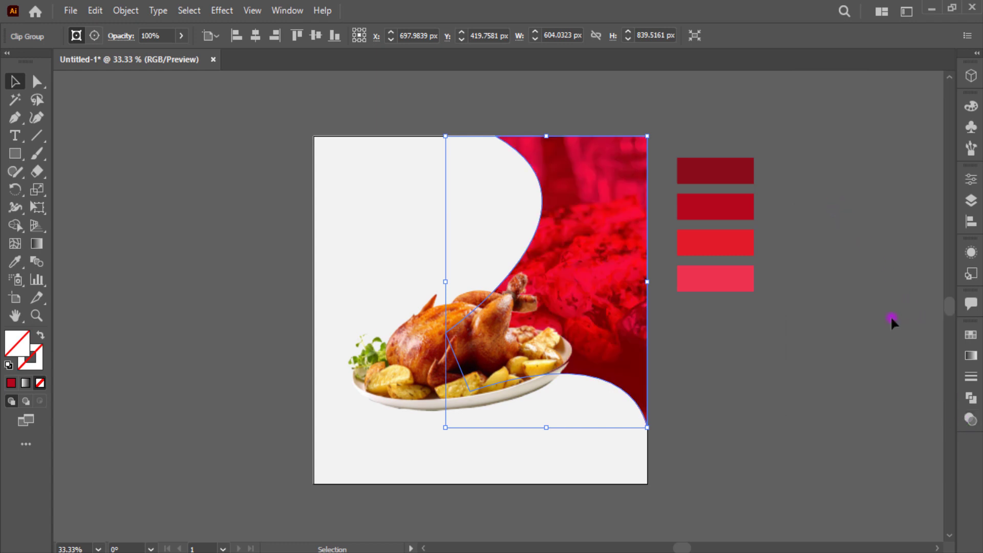
# Shift the photo up and left inside its curved clipping frame
pyautogui.click(825, 296)
pyautogui.hotkey('ctrl', '+')
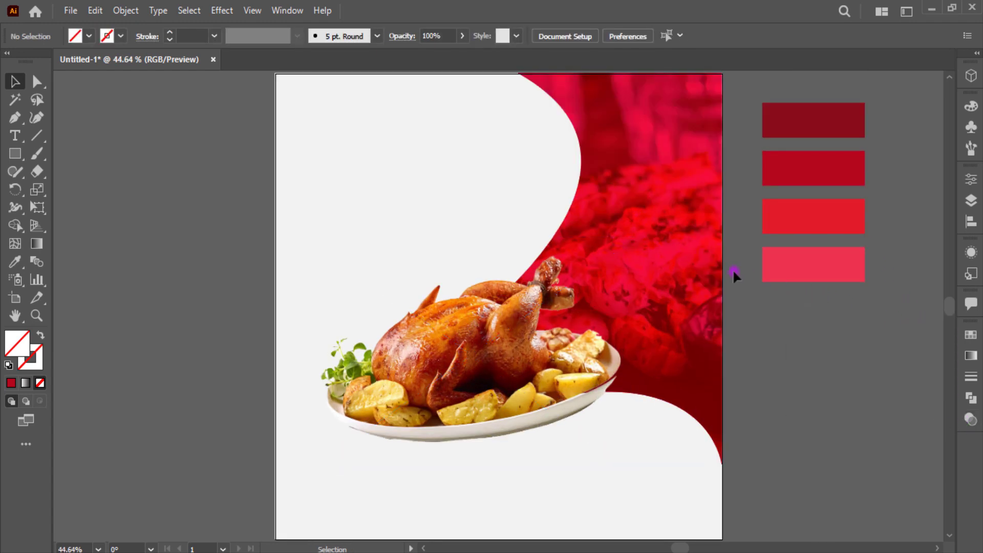
pyautogui.click(692, 259)
pyautogui.doubleClick(684, 259)
pyautogui.moveTo(641, 305); pyautogui.dragTo(566, 293)
pyautogui.press('Escape')
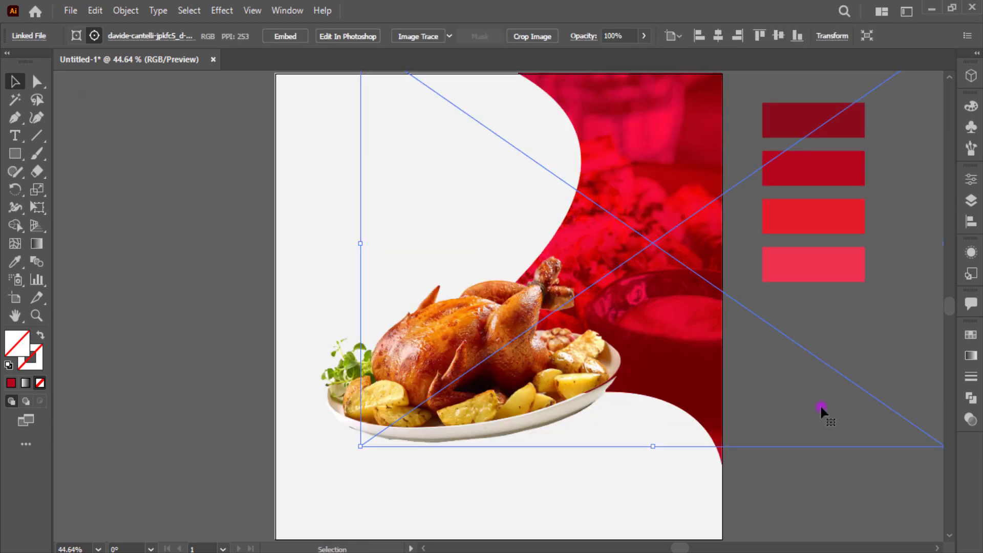
# Enlarge the roast chicken image slightly
pyautogui.click(765, 463)
pyautogui.click(580, 420)
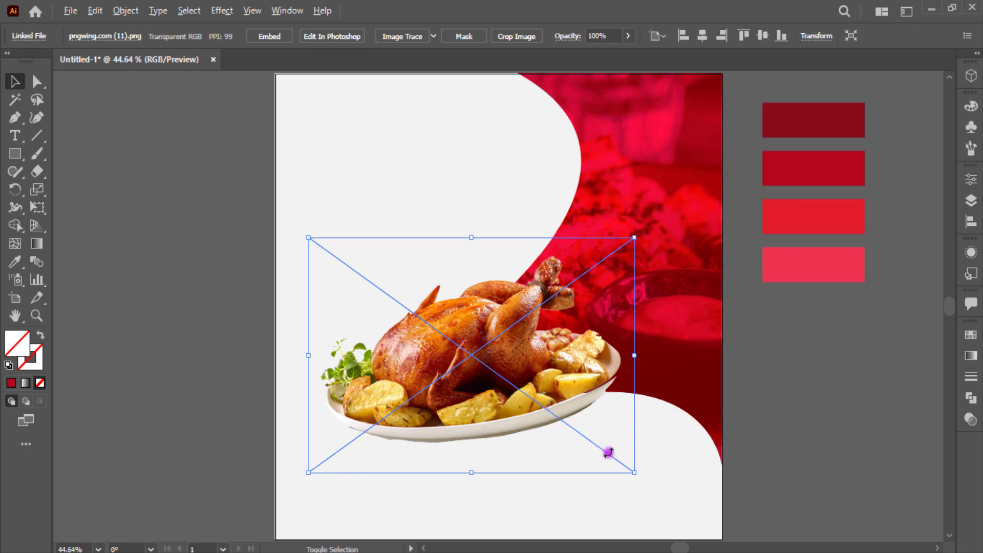
pyautogui.moveTo(634, 471); pyautogui.dragTo(654, 483)
pyautogui.click(871, 410)
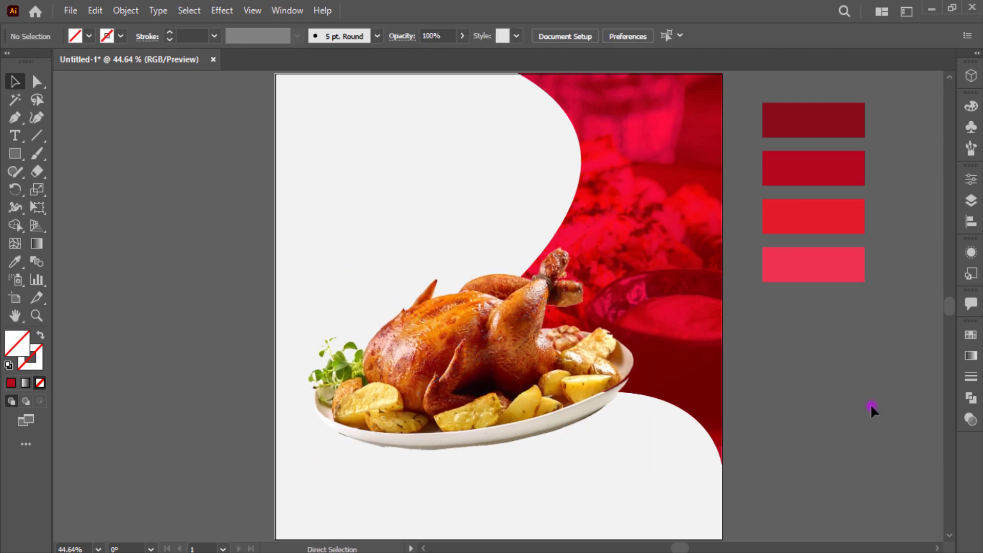
pyautogui.rightClick(19, 157)
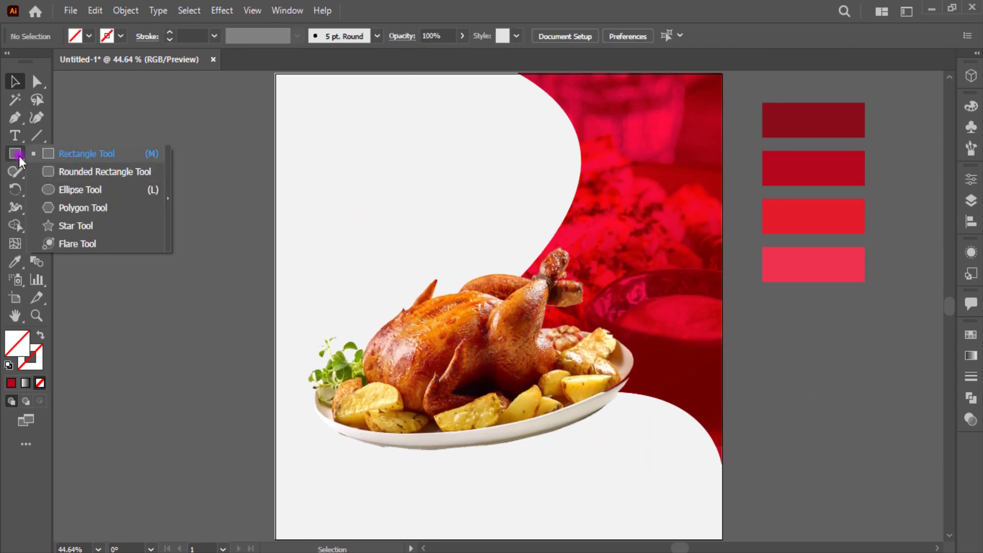
pyautogui.click(100, 193)
pyautogui.moveTo(176, 272); pyautogui.dragTo(254, 342)
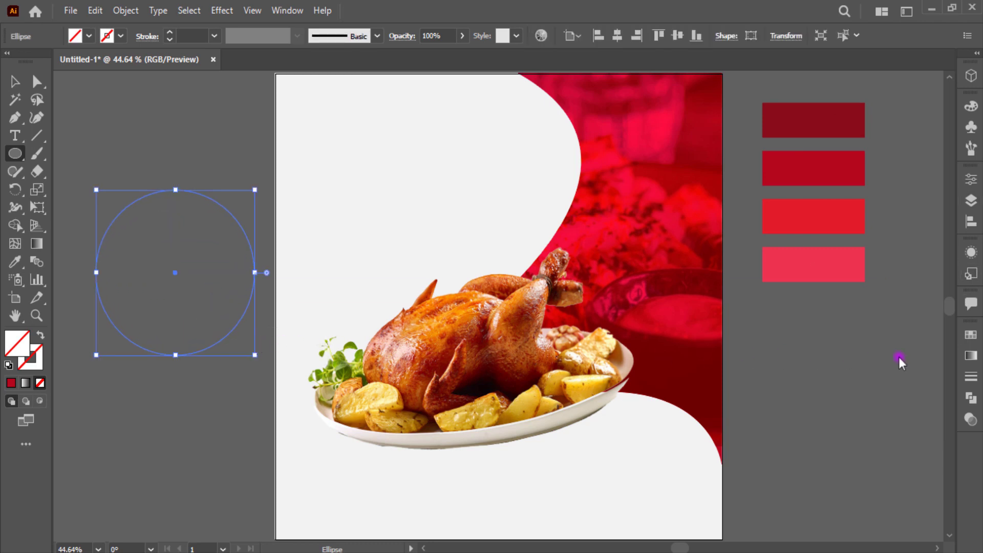
pyautogui.click(971, 355)
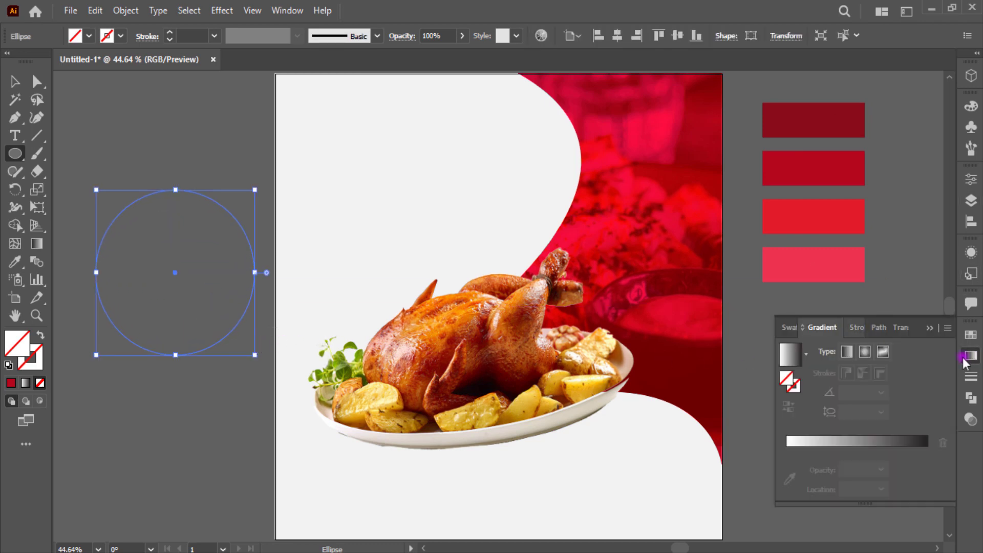
pyautogui.click(865, 352)
pyautogui.click(931, 329)
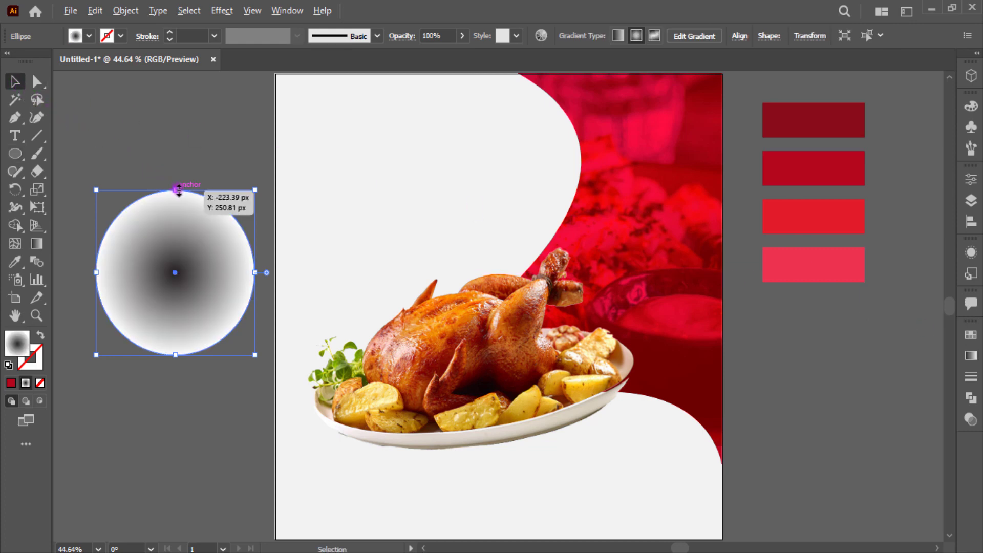
pyautogui.moveTo(178, 190); pyautogui.dragTo(176, 245)
pyautogui.moveTo(211, 262); pyautogui.dragTo(468, 456)
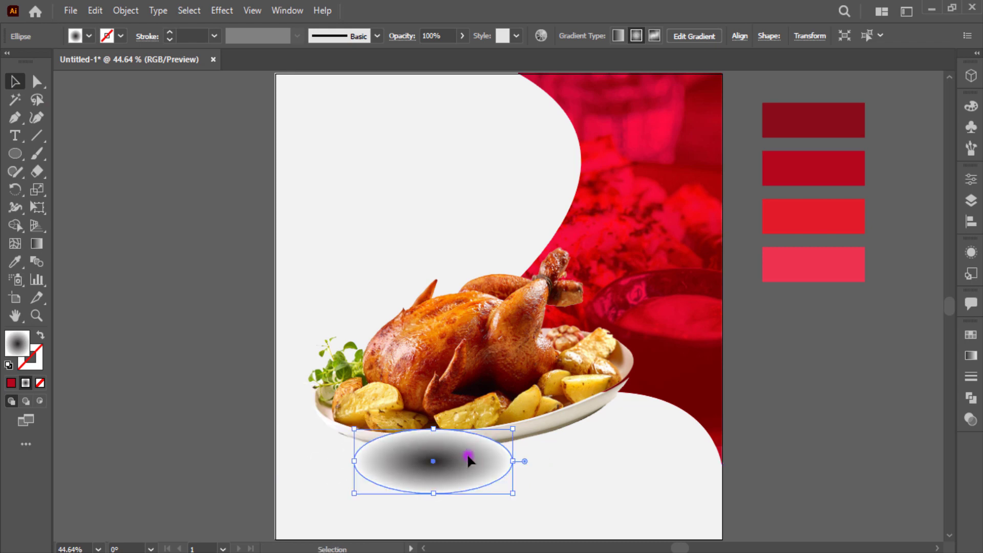
pyautogui.click(972, 355)
pyautogui.click(902, 330)
pyautogui.click(819, 351)
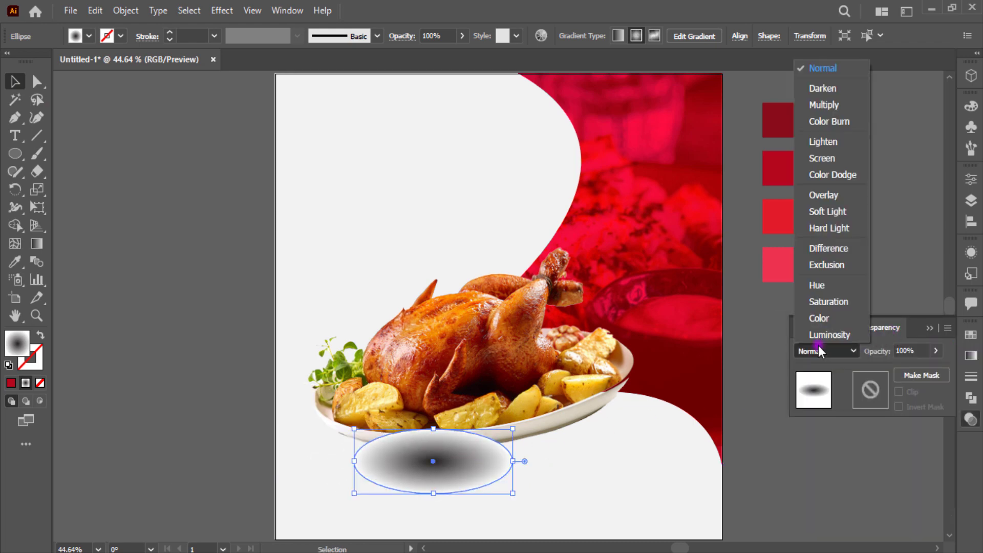
pyautogui.click(816, 109)
pyautogui.click(929, 328)
pyautogui.click(568, 346)
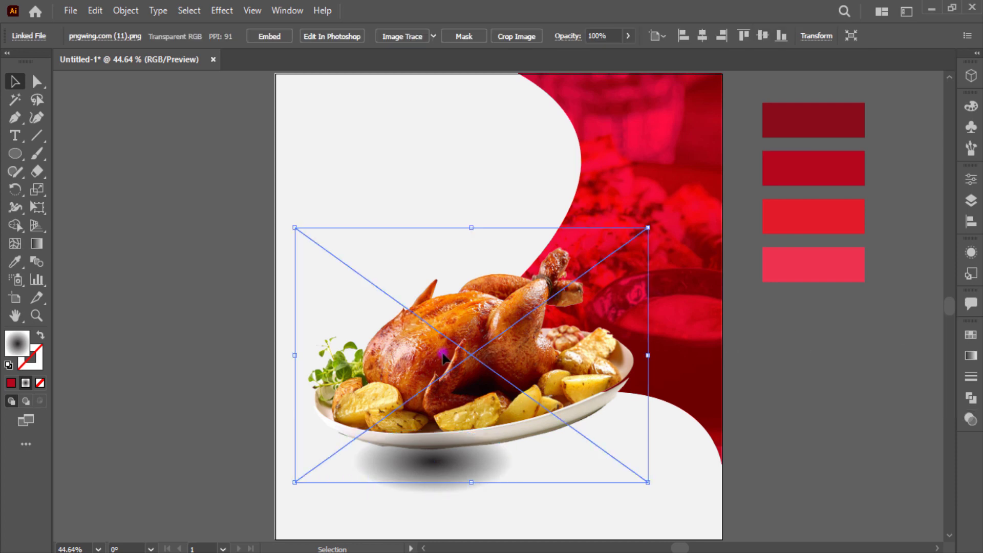
pyautogui.rightClick(466, 393)
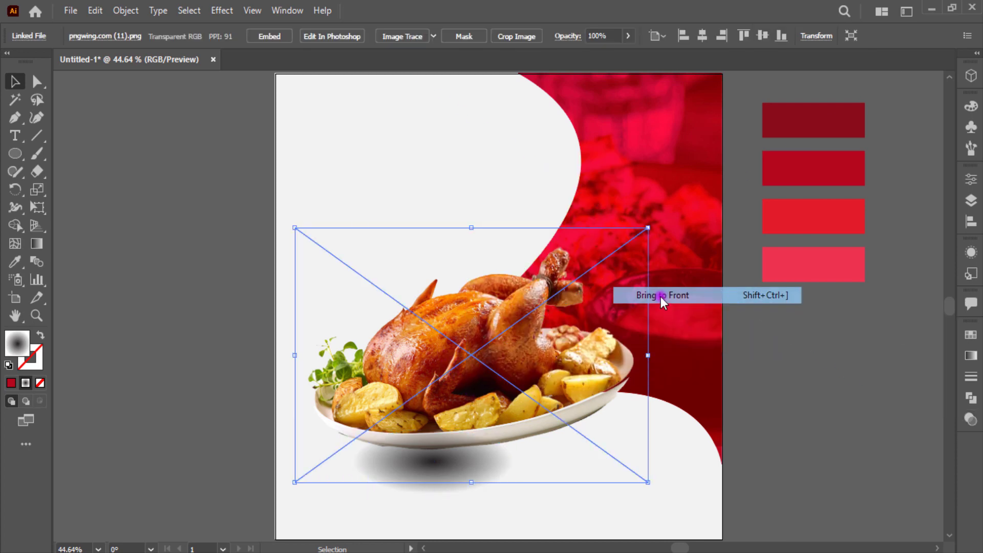
pyautogui.click(660, 296)
pyautogui.click(471, 465)
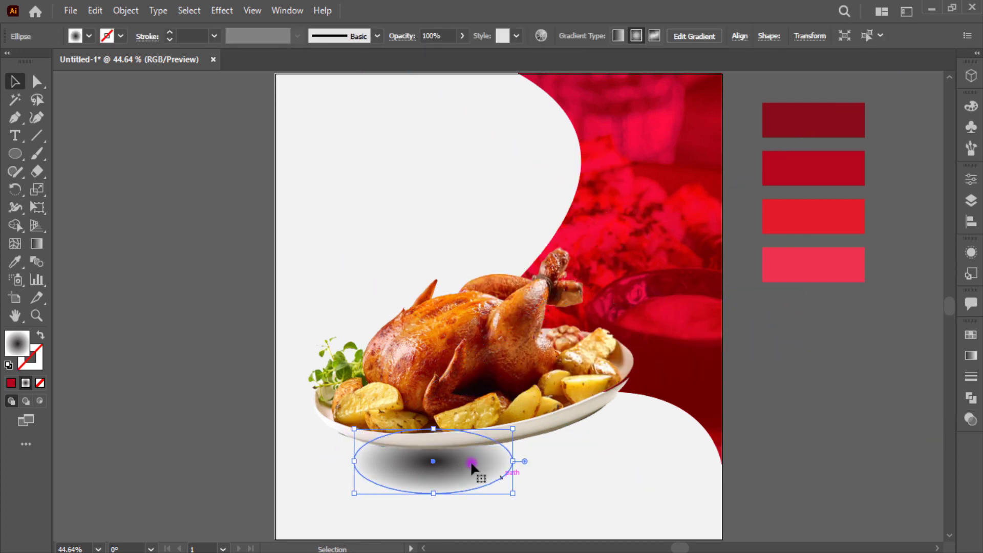
pyautogui.moveTo(516, 463); pyautogui.dragTo(732, 463)
pyautogui.moveTo(600, 452); pyautogui.dragTo(572, 447)
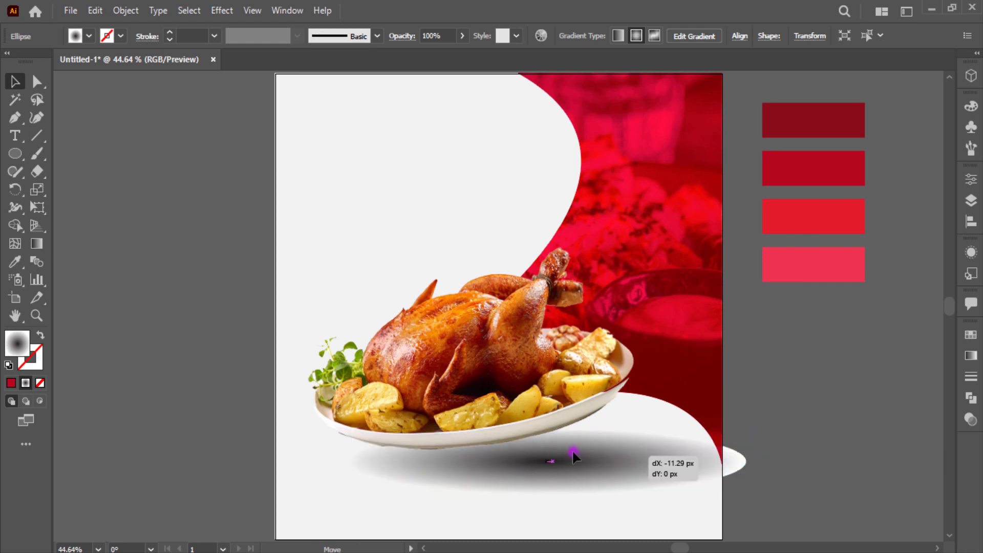
pyautogui.hotkey('ctrl', '+')
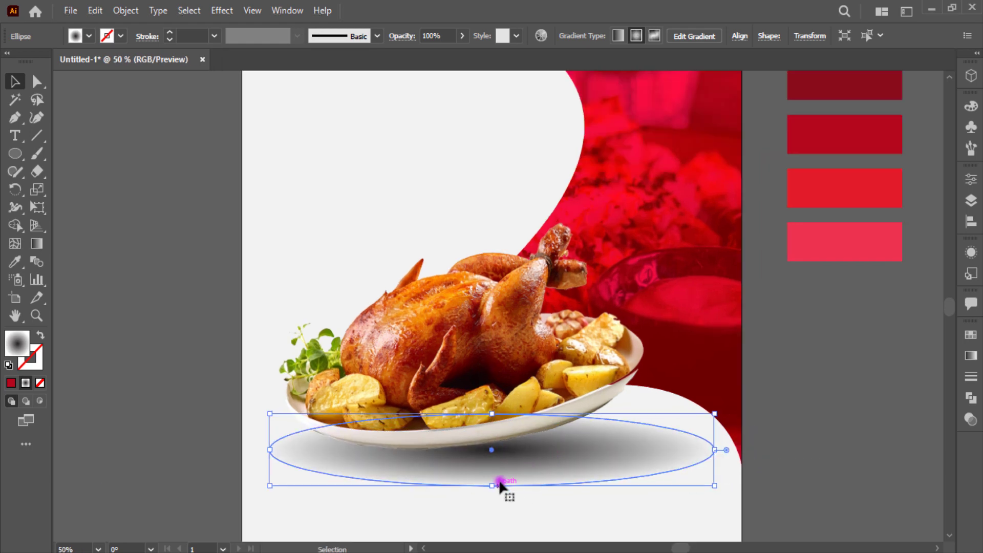
pyautogui.moveTo(492, 488); pyautogui.dragTo(495, 451)
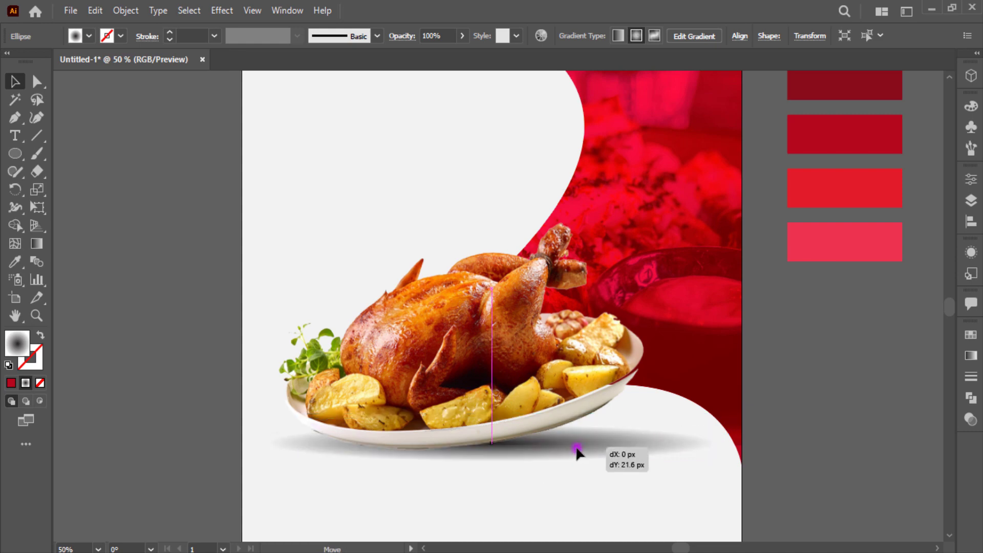
pyautogui.moveTo(577, 444); pyautogui.dragTo(576, 450)
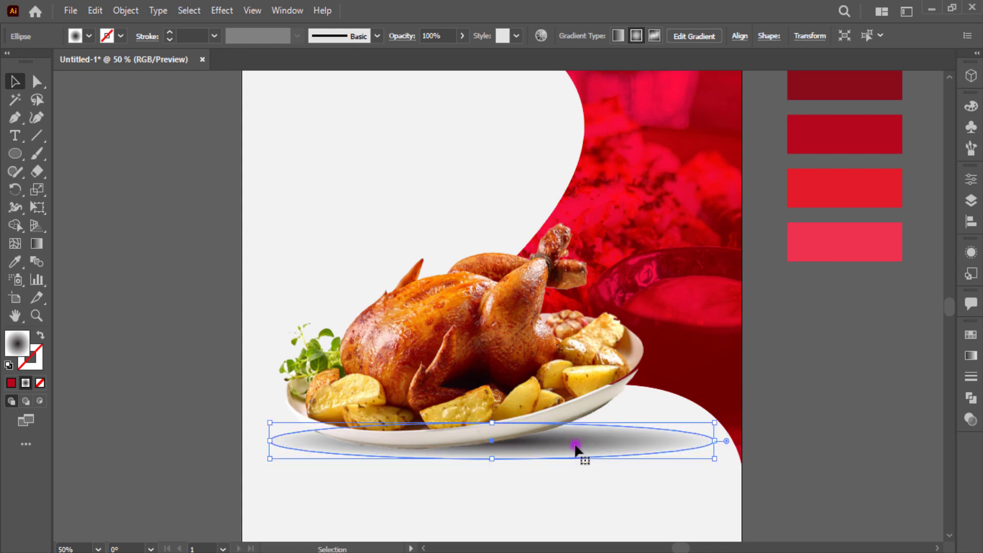
pyautogui.press('g')
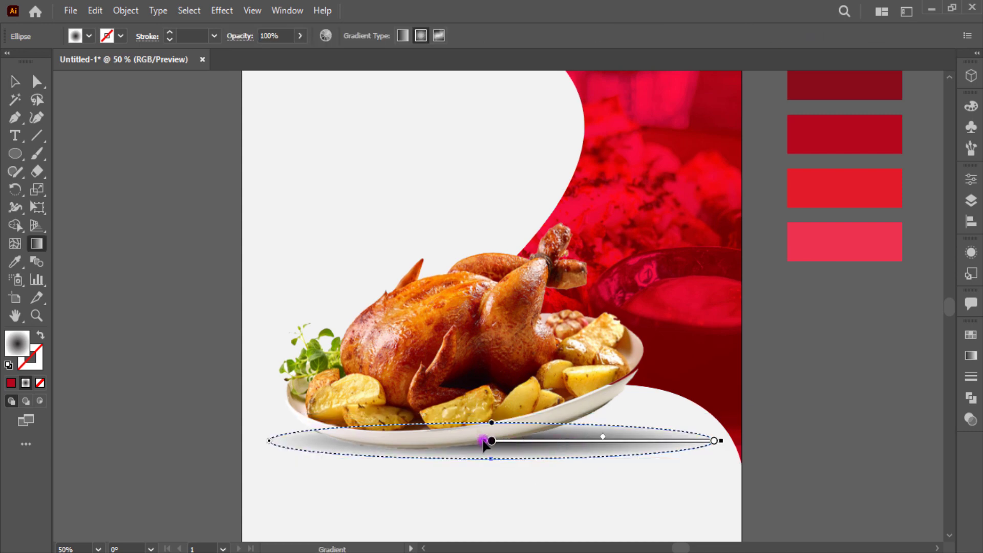
pyautogui.moveTo(488, 441); pyautogui.dragTo(501, 441)
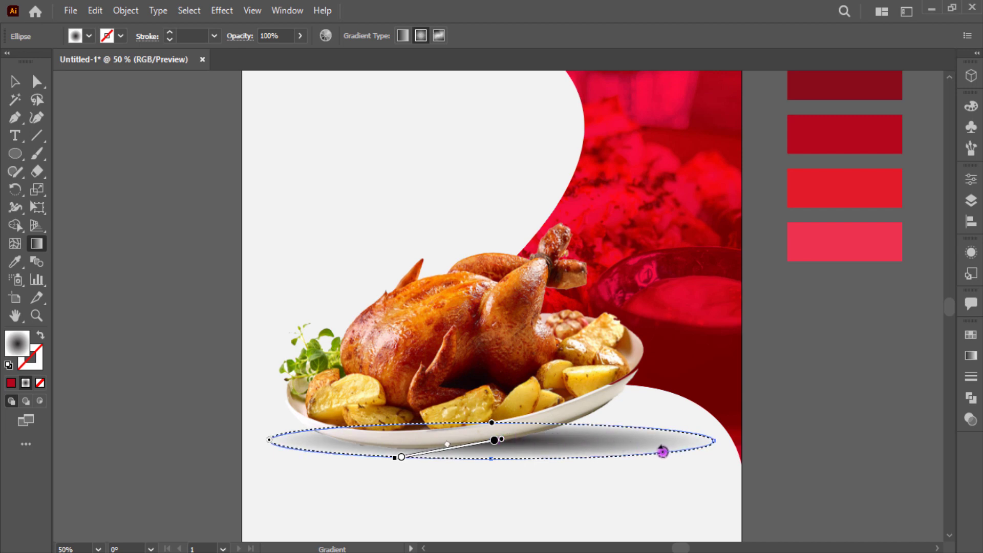
pyautogui.moveTo(488, 436); pyautogui.dragTo(485, 445)
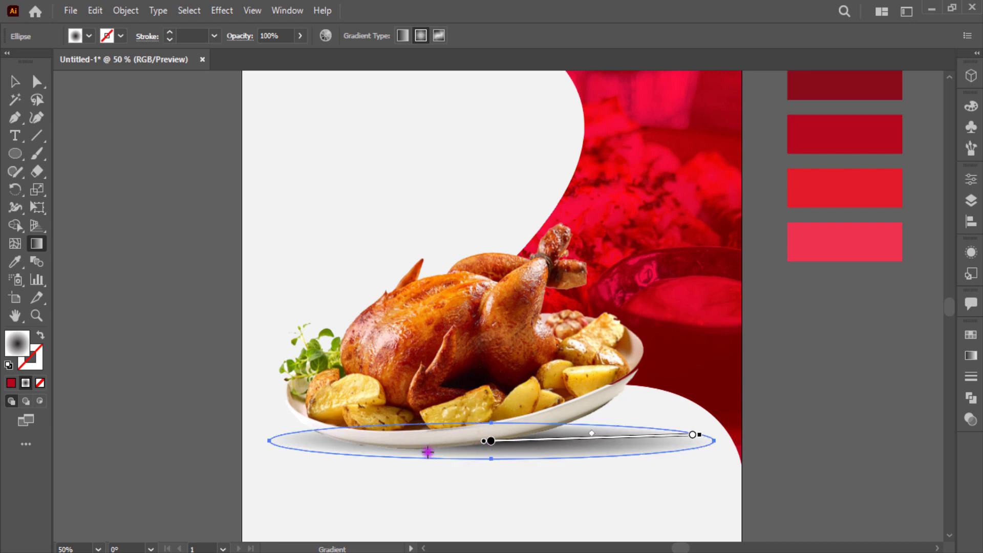
pyautogui.moveTo(330, 491); pyautogui.dragTo(457, 490)
pyautogui.moveTo(520, 464); pyautogui.dragTo(686, 465)
pyautogui.moveTo(527, 443); pyautogui.dragTo(730, 440)
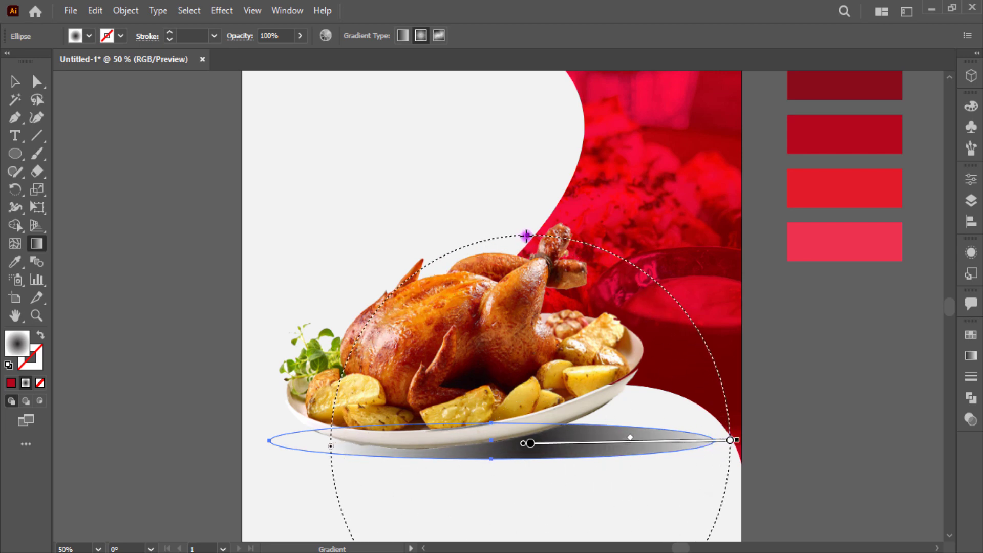
pyautogui.moveTo(526, 235); pyautogui.dragTo(532, 420)
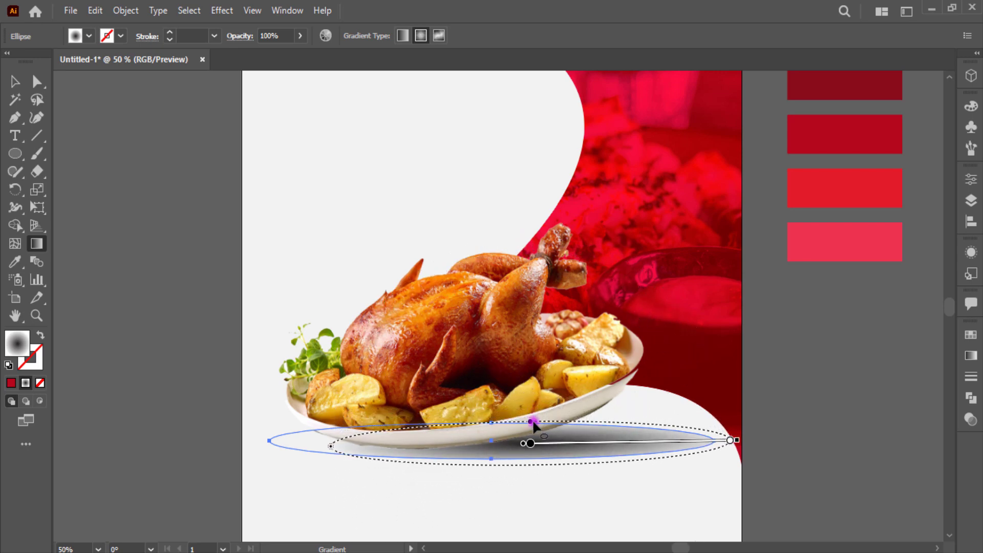
pyautogui.click(15, 81)
pyautogui.click(223, 240)
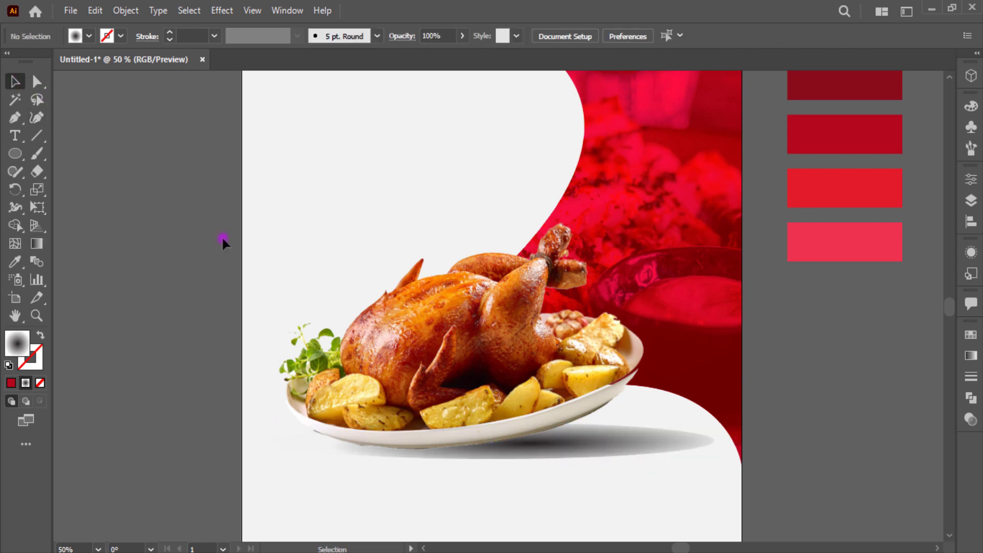
pyautogui.click(569, 458)
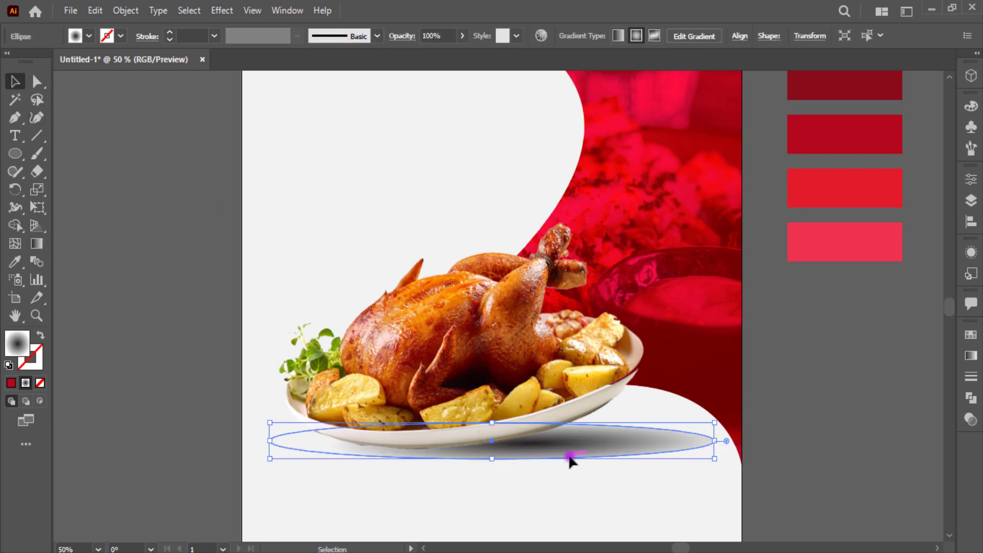
pyautogui.press('Delete')
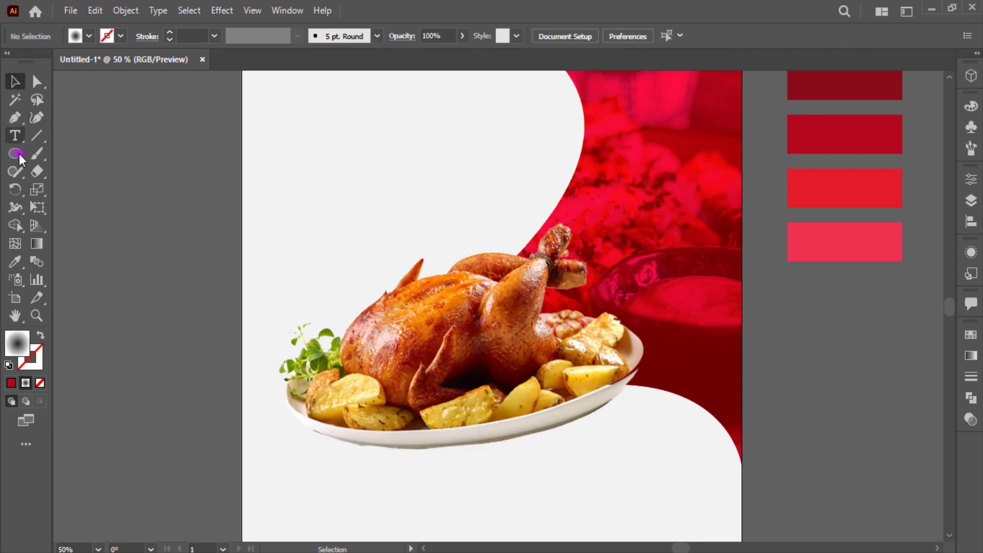
# Draw a circle below the plate filled with a radial White, Black gradient
pyautogui.click(19, 155)
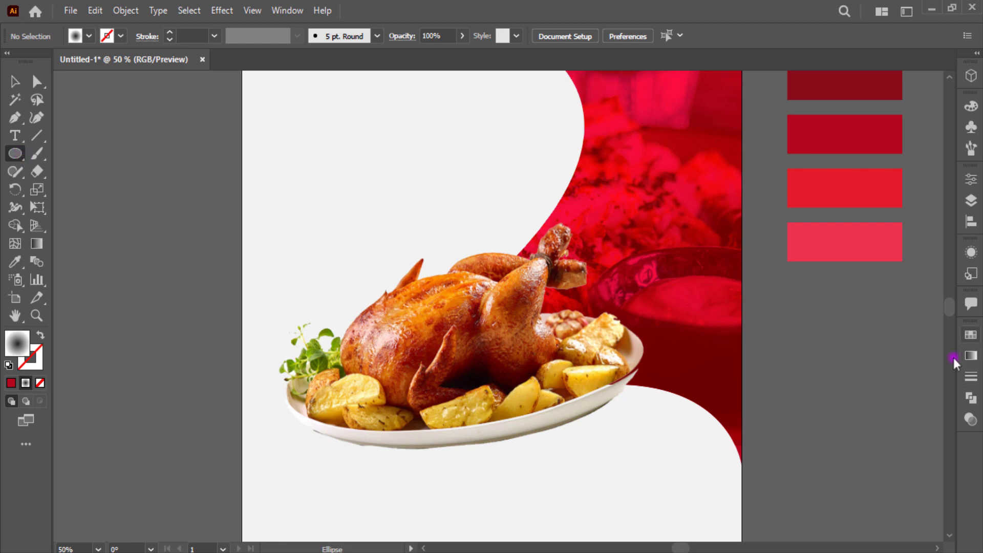
pyautogui.click(972, 362)
pyautogui.click(805, 354)
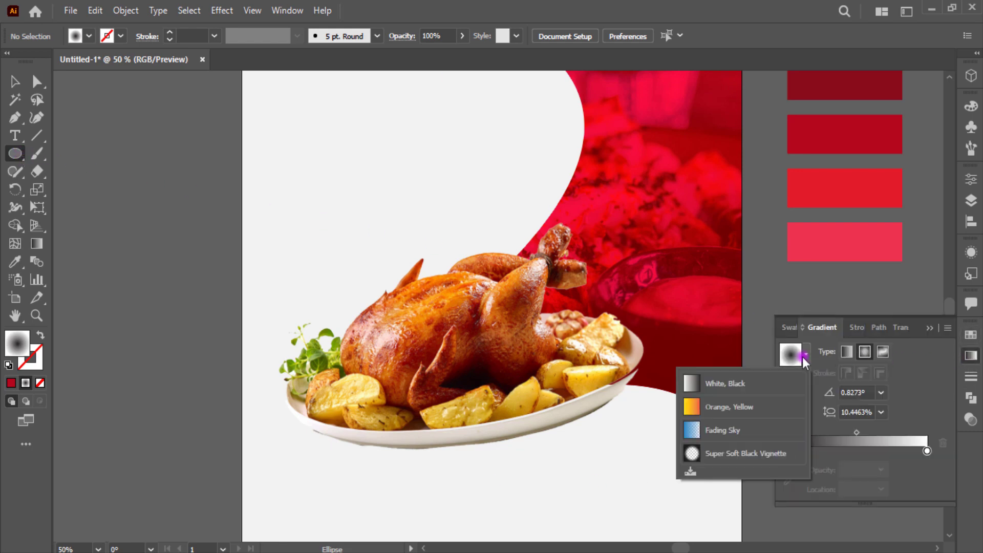
pyautogui.click(730, 381)
pyautogui.moveTo(507, 485); pyautogui.dragTo(570, 547)
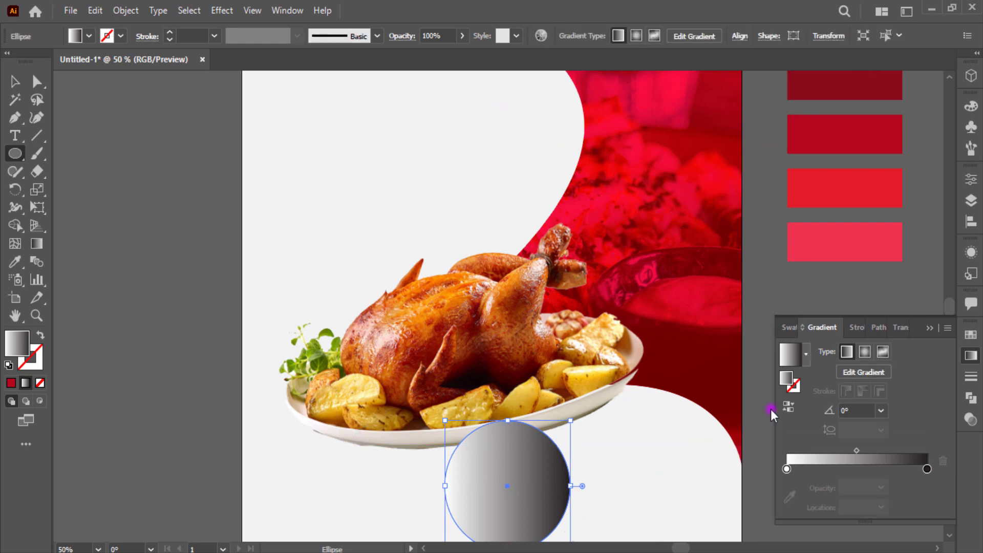
pyautogui.click(864, 352)
pyautogui.click(789, 407)
pyautogui.click(929, 328)
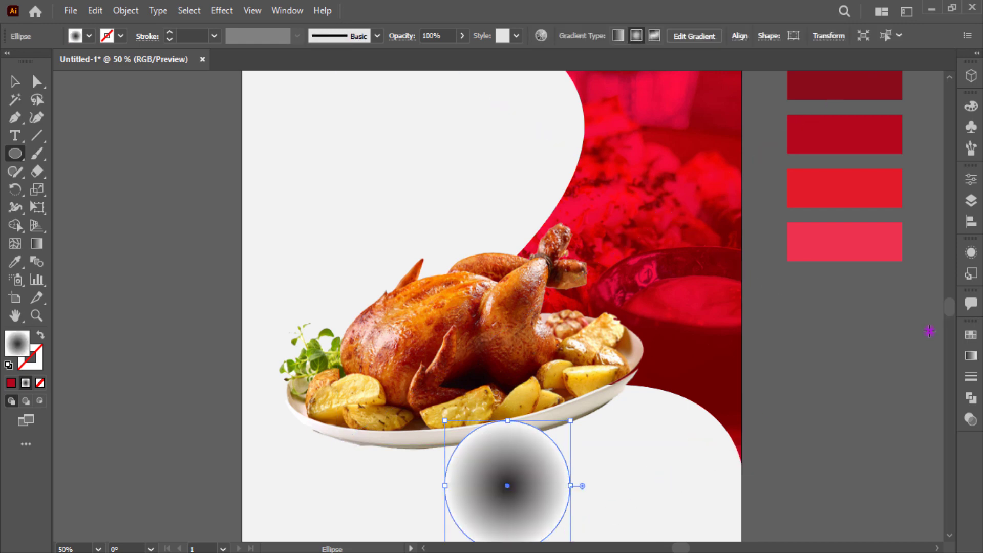
# Squash the gradient circle into a flat ellipse under the plate
pyautogui.moveTo(506, 420)
pyautogui.mouseDown()
pyautogui.moveTo(443, 364)
pyautogui.moveTo(444, 403)
pyautogui.mouseUp()
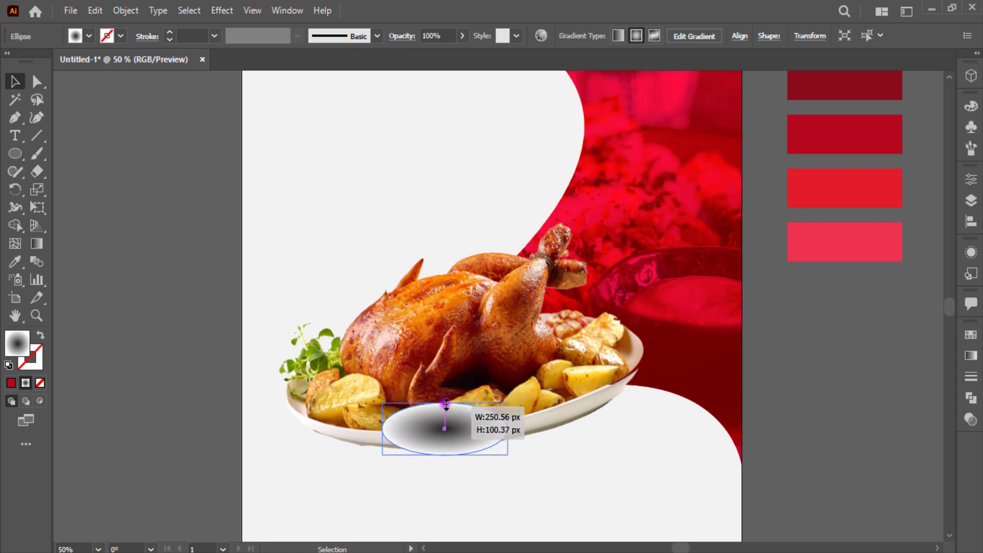
pyautogui.moveTo(475, 437)
pyautogui.mouseDown()
pyautogui.moveTo(455, 450)
pyautogui.moveTo(645, 443)
pyautogui.mouseUp()
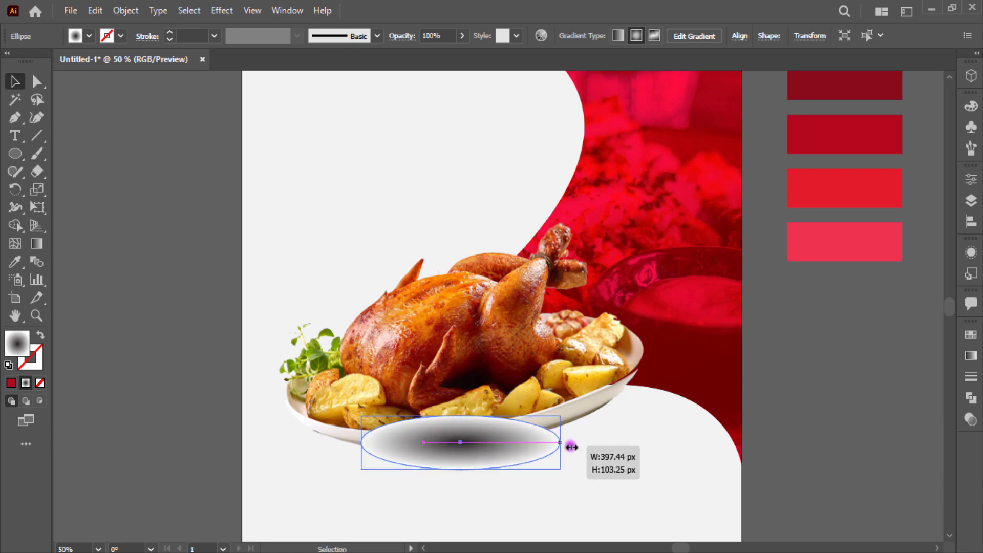
pyautogui.rightClick(476, 362)
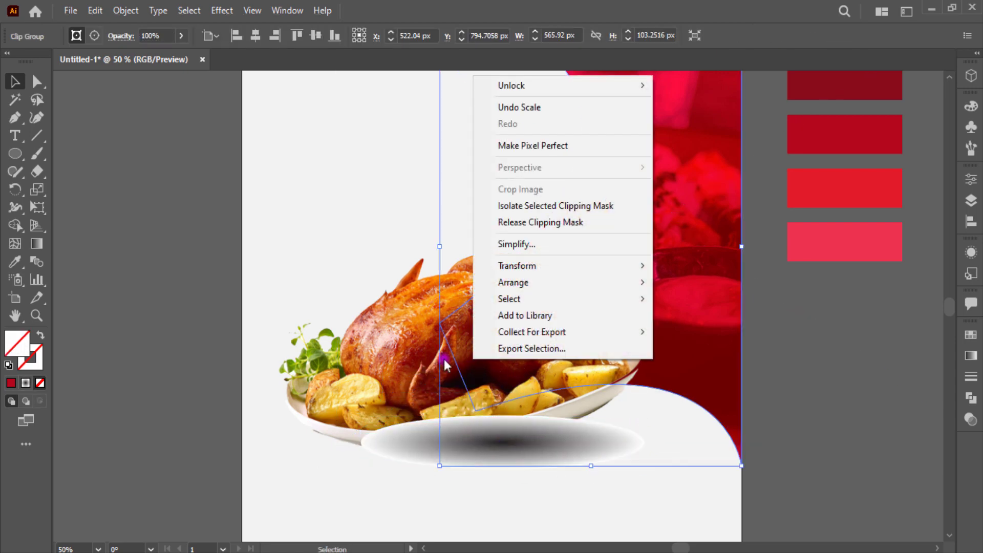
pyautogui.rightClick(392, 356)
pyautogui.click(351, 333)
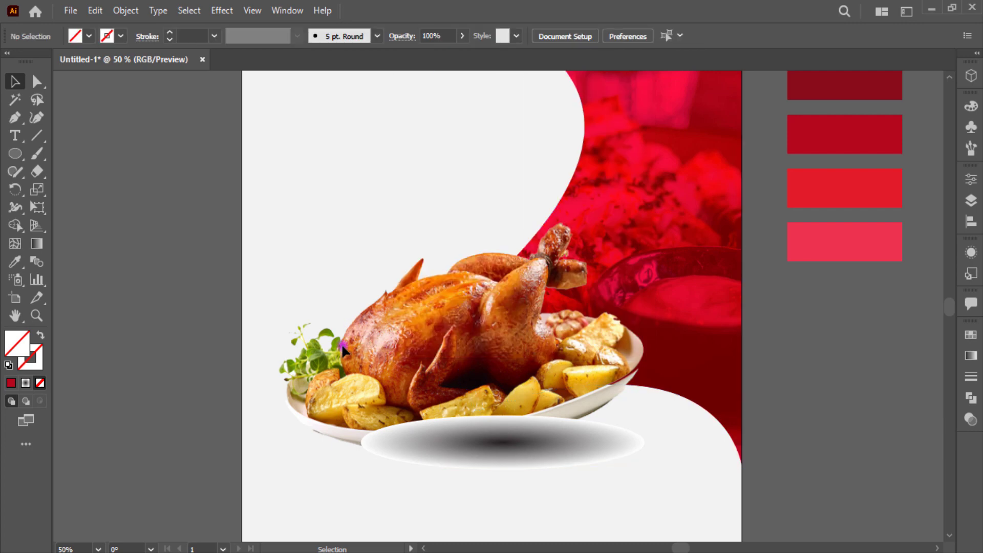
# Unlock all and bring the chicken image in front of the shadow ellipse
pyautogui.hotkey('ctrl', 'a')
pyautogui.click(328, 338)
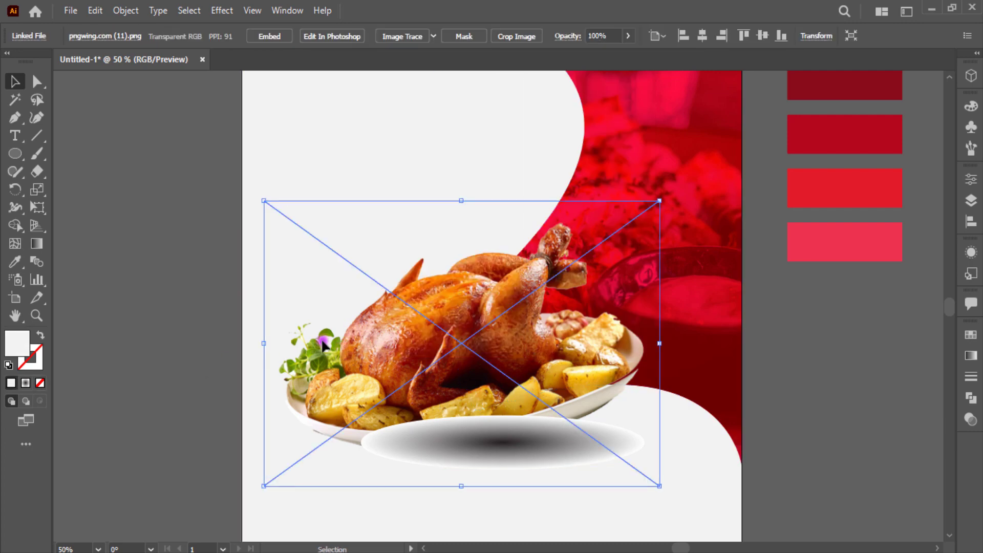
pyautogui.rightClick(324, 339)
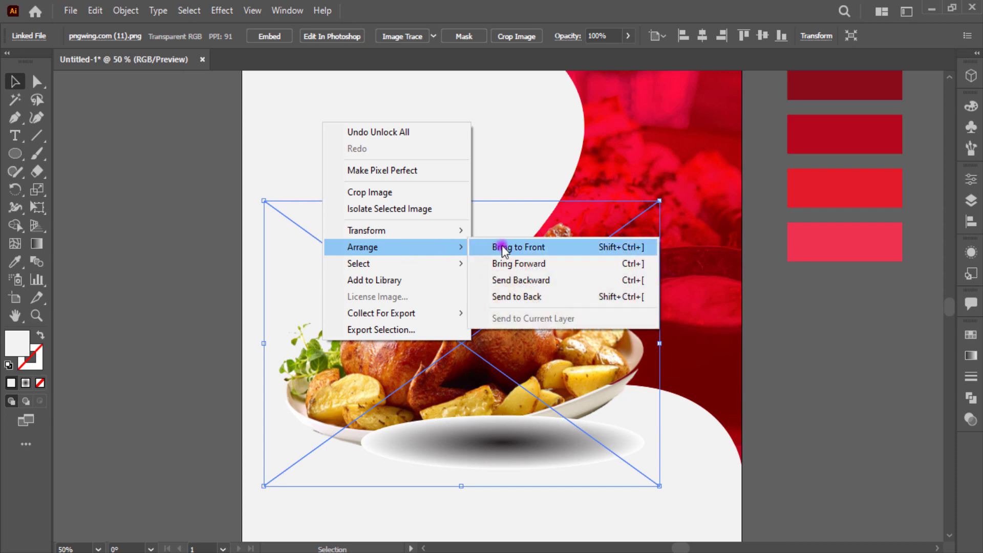
pyautogui.click(502, 246)
pyautogui.click(135, 250)
pyautogui.click(344, 328)
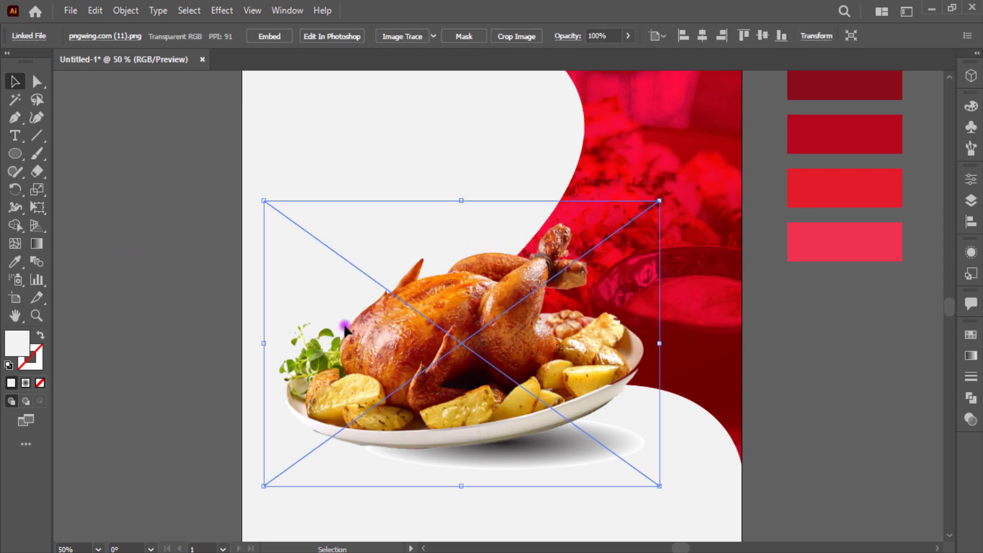
pyautogui.hotkey('ctrl', 'shift', 'a')
# Flatten and widen the shadow ellipse under the plate
pyautogui.click(533, 461)
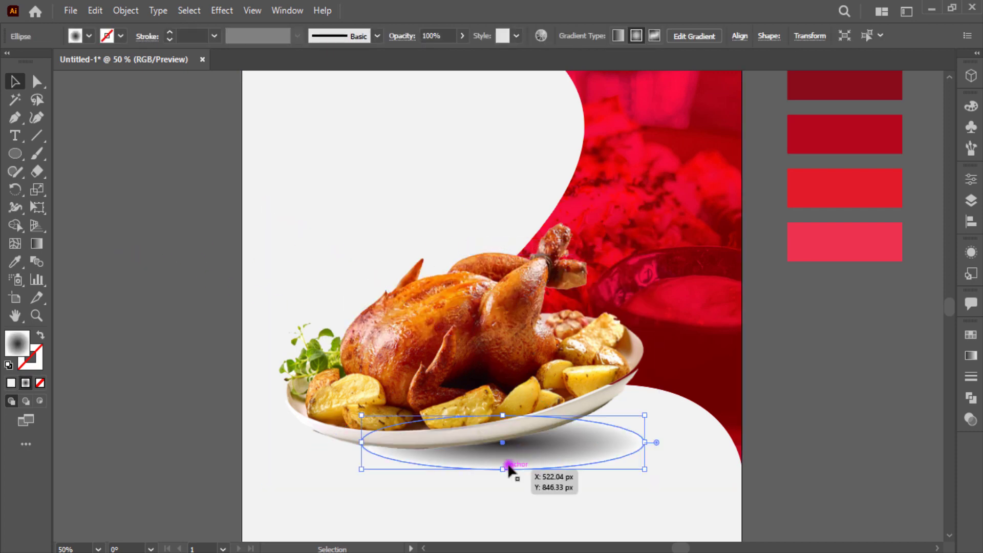
pyautogui.moveTo(505, 469)
pyautogui.mouseDown()
pyautogui.moveTo(504, 449)
pyautogui.moveTo(551, 463)
pyautogui.mouseUp()
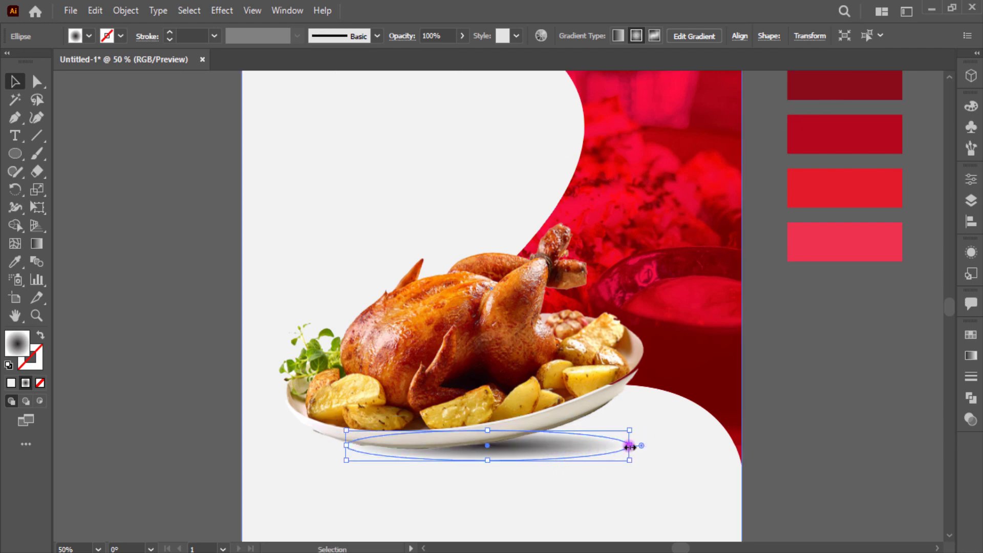
pyautogui.moveTo(629, 446); pyautogui.dragTo(666, 446)
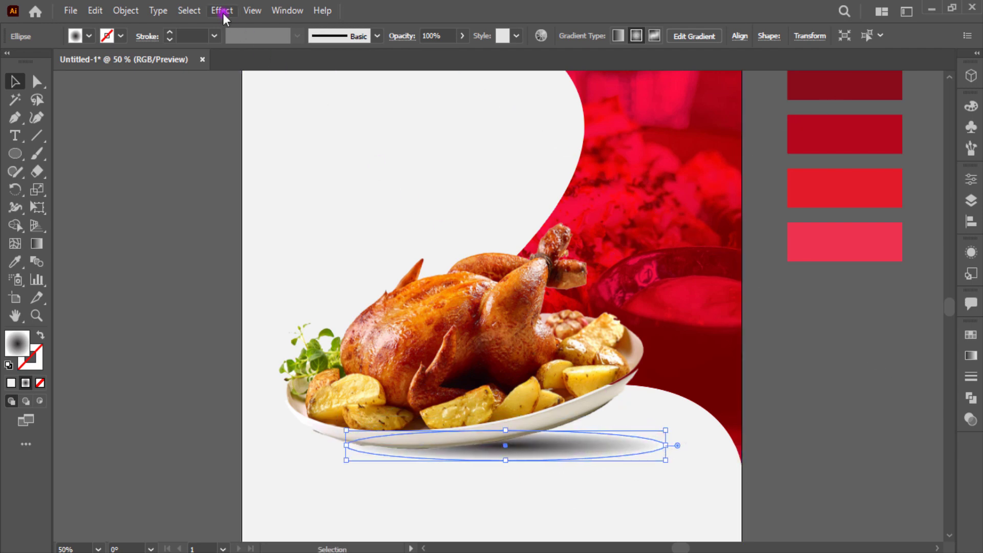
# Apply a Gaussian Blur of about 7.7 px to the shadow
pyautogui.click(222, 10)
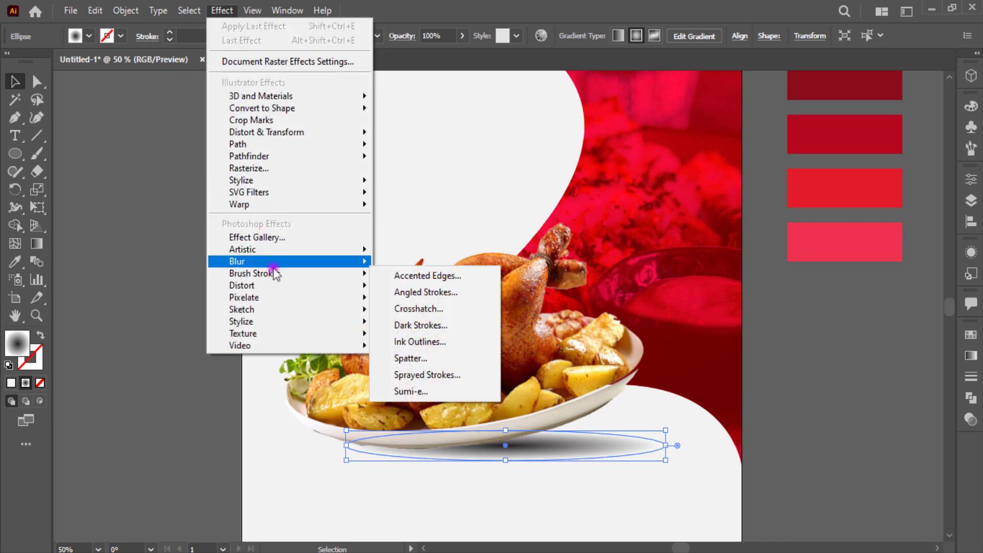
pyautogui.moveTo(236, 261)
pyautogui.click(401, 259)
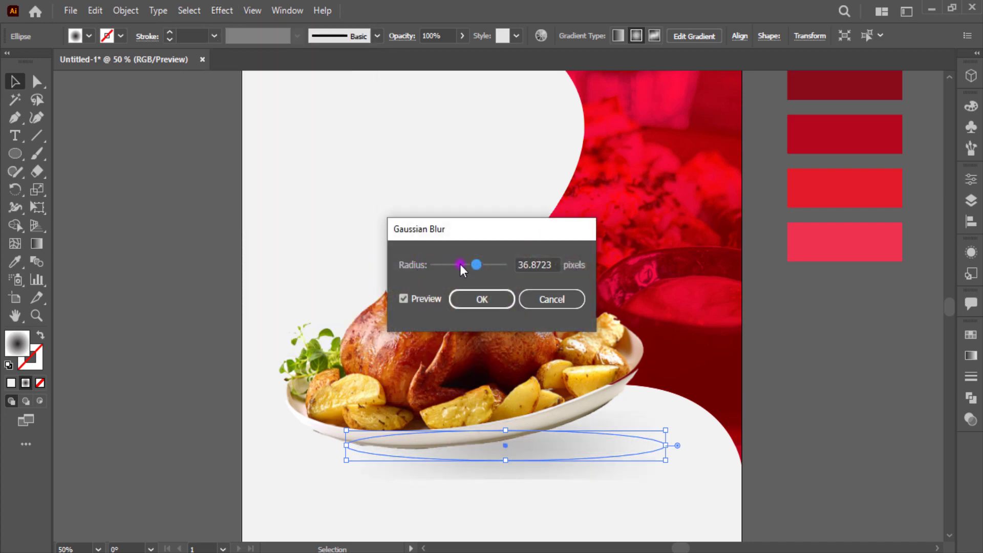
pyautogui.moveTo(460, 265); pyautogui.dragTo(463, 268)
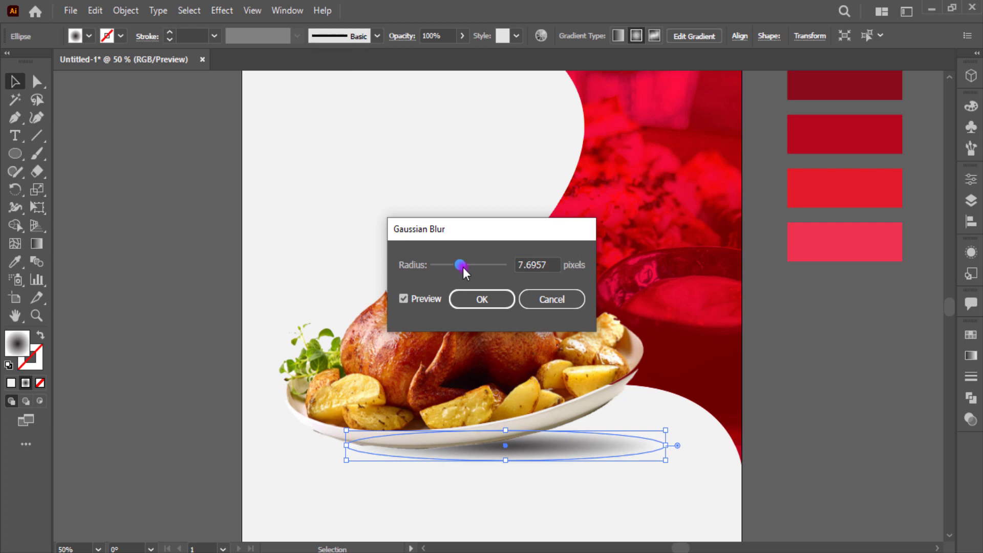
pyautogui.click(484, 302)
pyautogui.click(333, 253)
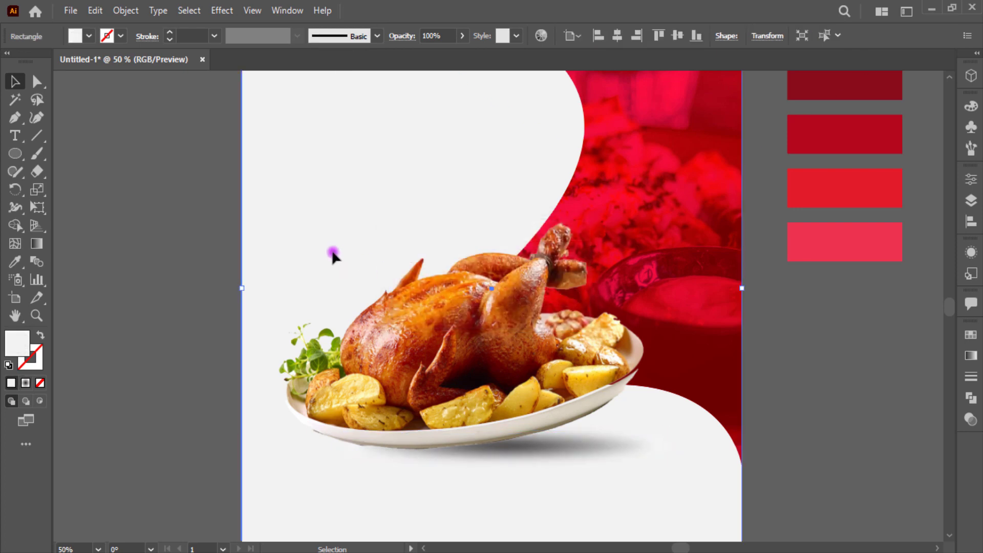
# Widen the blurred shadow and recentre it beneath the platter
pyautogui.click(560, 453)
pyautogui.moveTo(575, 454); pyautogui.dragTo(555, 454)
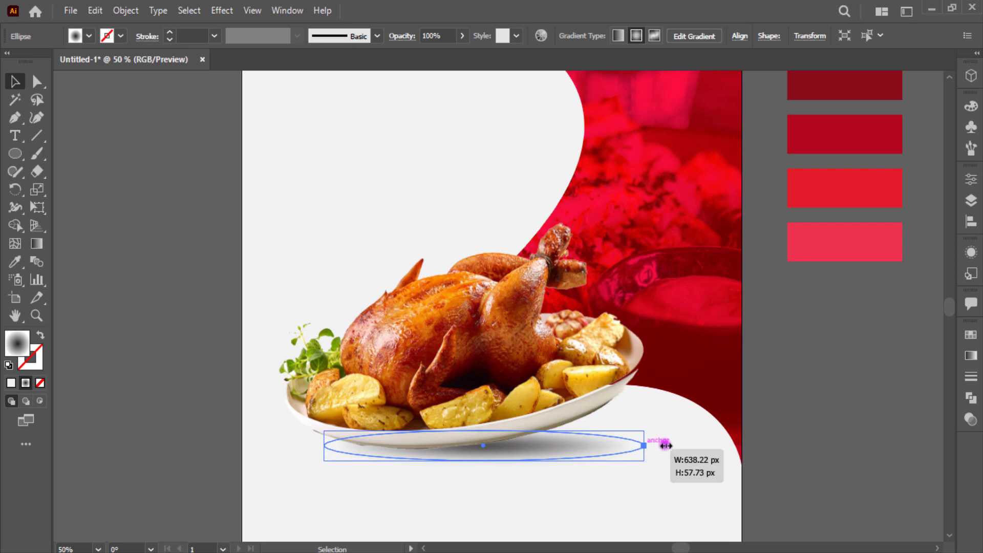
pyautogui.moveTo(652, 445); pyautogui.dragTo(664, 446)
pyautogui.moveTo(586, 446); pyautogui.dragTo(573, 445)
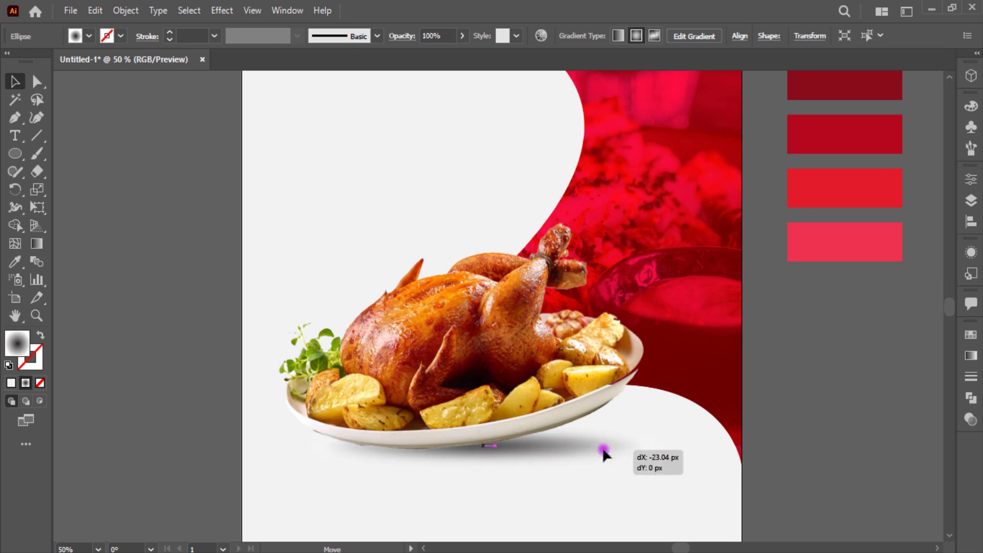
pyautogui.click(211, 328)
pyautogui.hotkey('ctrl', '0')
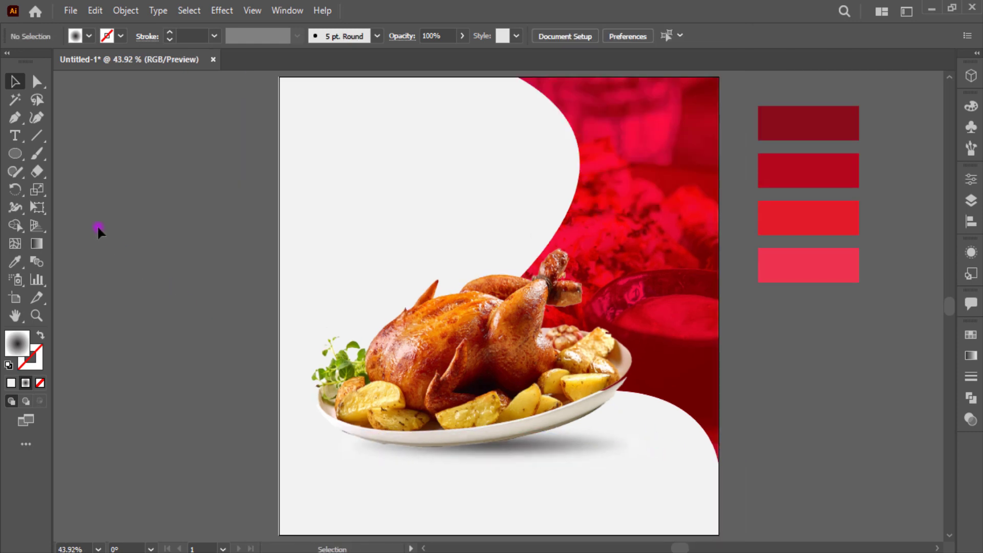
# Draw a small dark-red rectangle left of the artboard
pyautogui.moveTo(19, 163); pyautogui.dragTo(84, 155)
pyautogui.moveTo(119, 191); pyautogui.dragTo(183, 222)
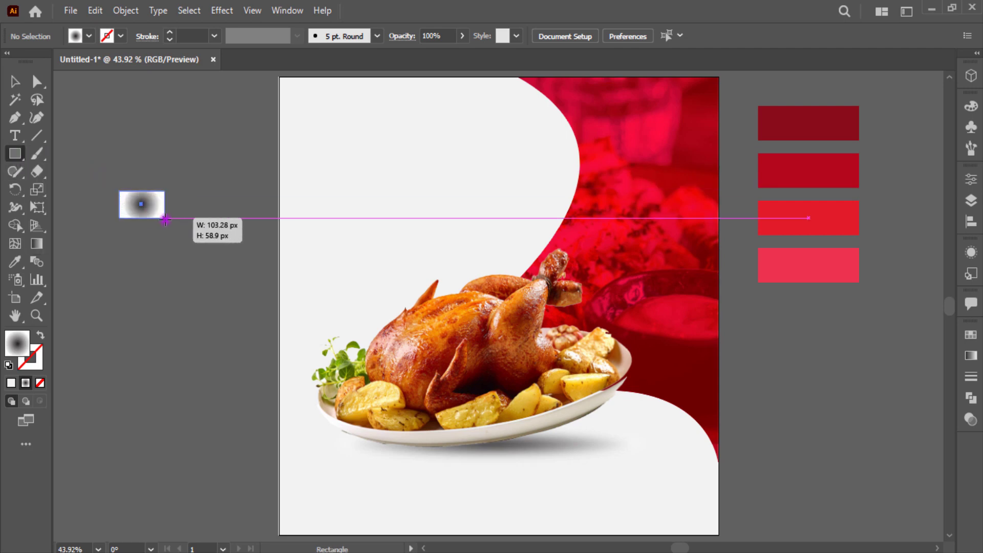
pyautogui.press('i')
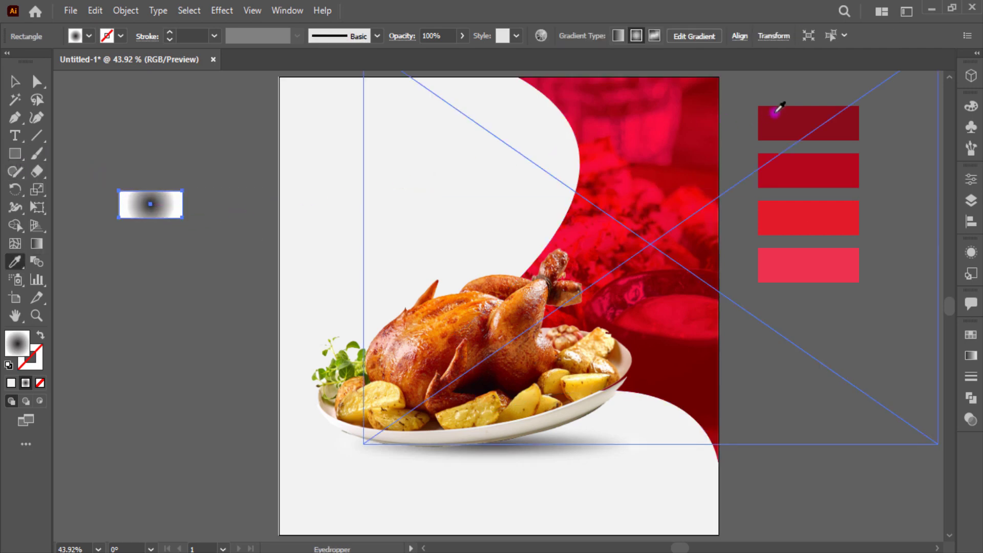
pyautogui.click(778, 109)
pyautogui.press('v')
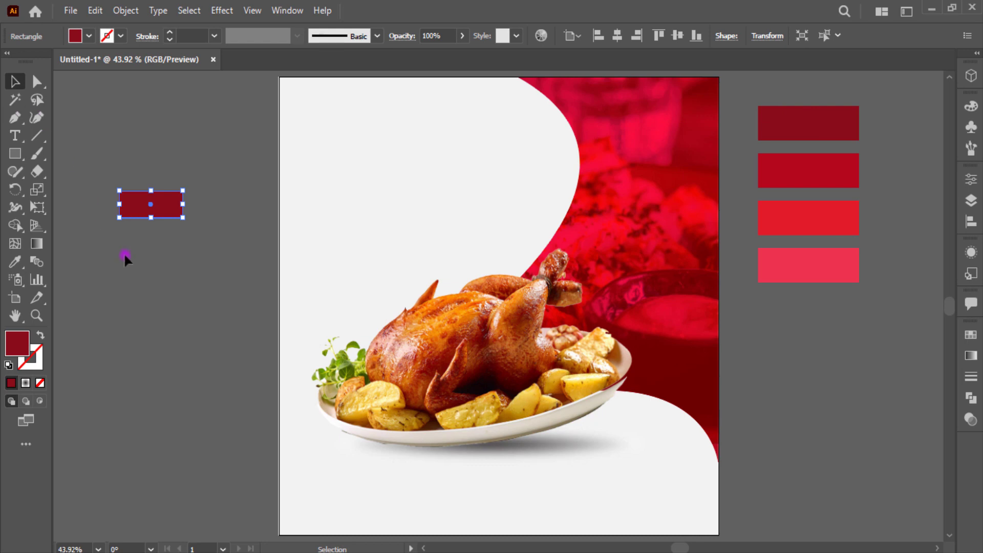
pyautogui.click(143, 241)
pyautogui.click(167, 211)
# Apply an Arc warp with 100% horizontal distortion to the rectangle
pyautogui.click(225, 11)
pyautogui.moveTo(239, 204)
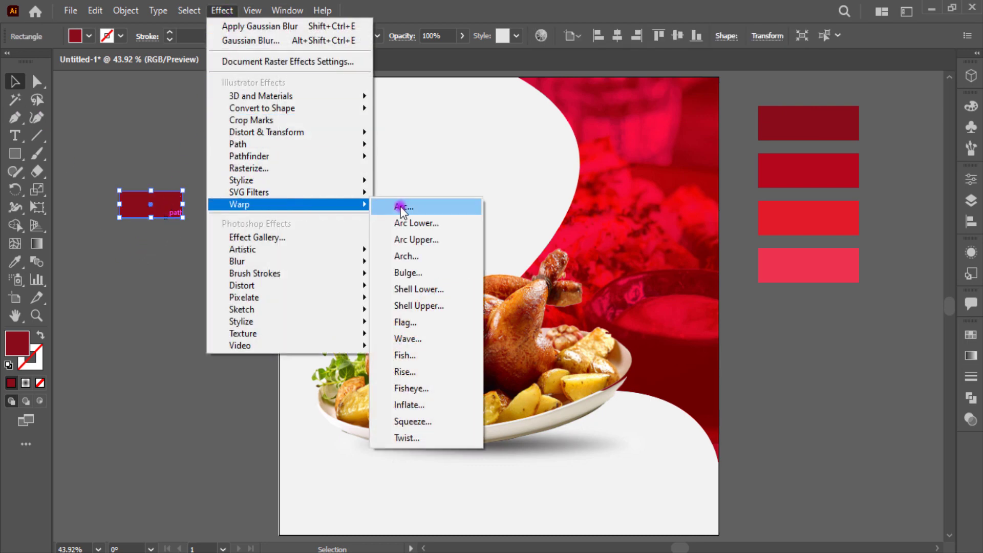
pyautogui.click(403, 204)
pyautogui.moveTo(791, 351); pyautogui.dragTo(825, 352)
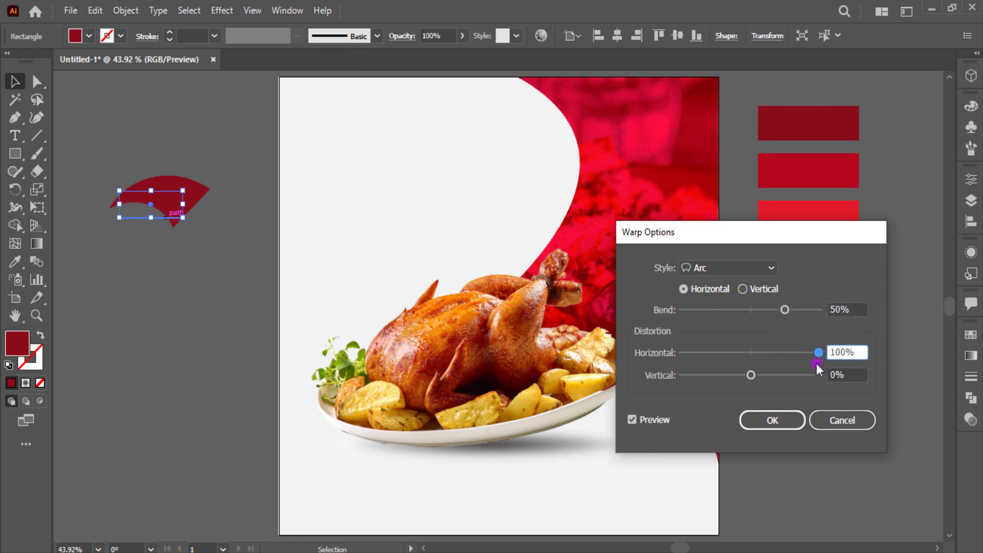
pyautogui.click(781, 419)
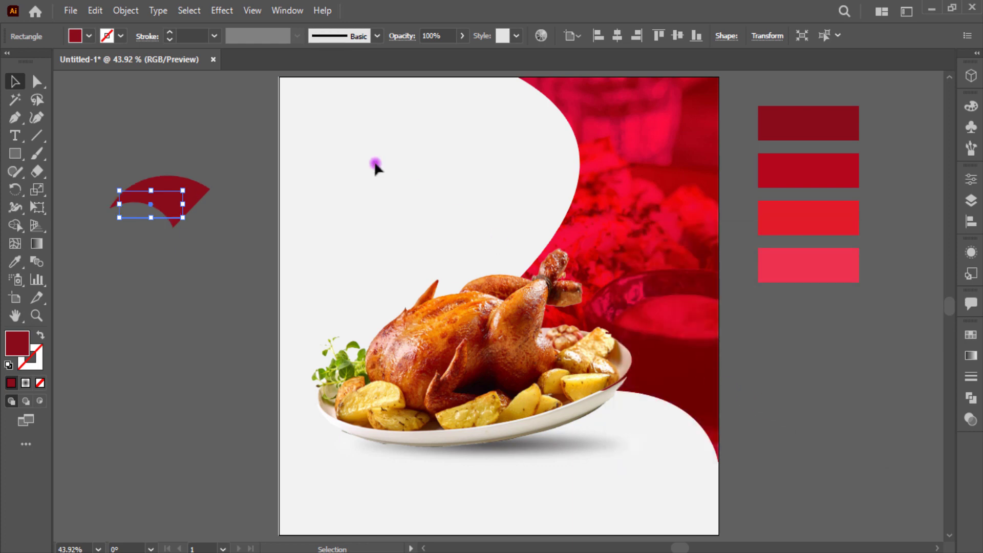
# Expand the warped rectangle's appearance into an editable path
pyautogui.click(131, 11)
pyautogui.click(194, 198)
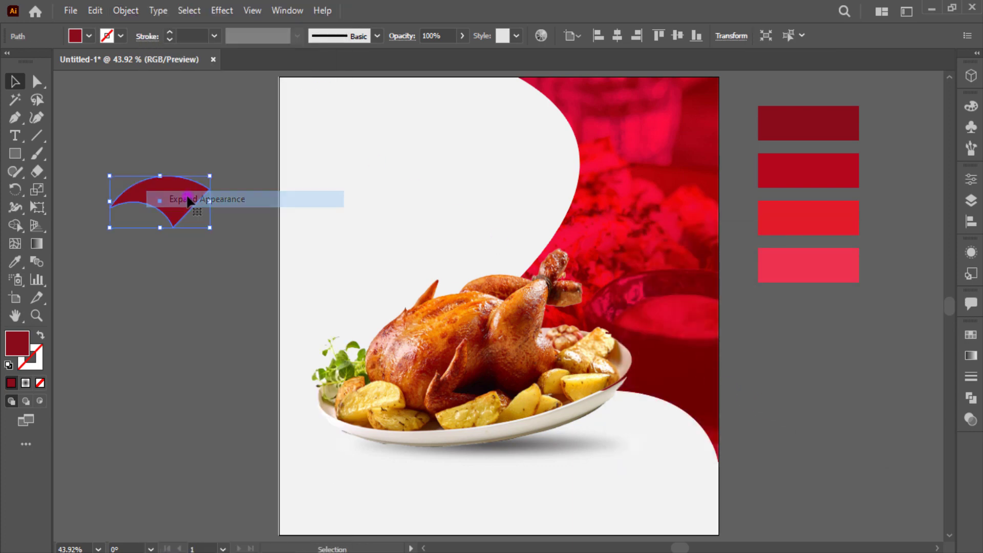
pyautogui.click(35, 82)
pyautogui.click(143, 157)
pyautogui.click(168, 223)
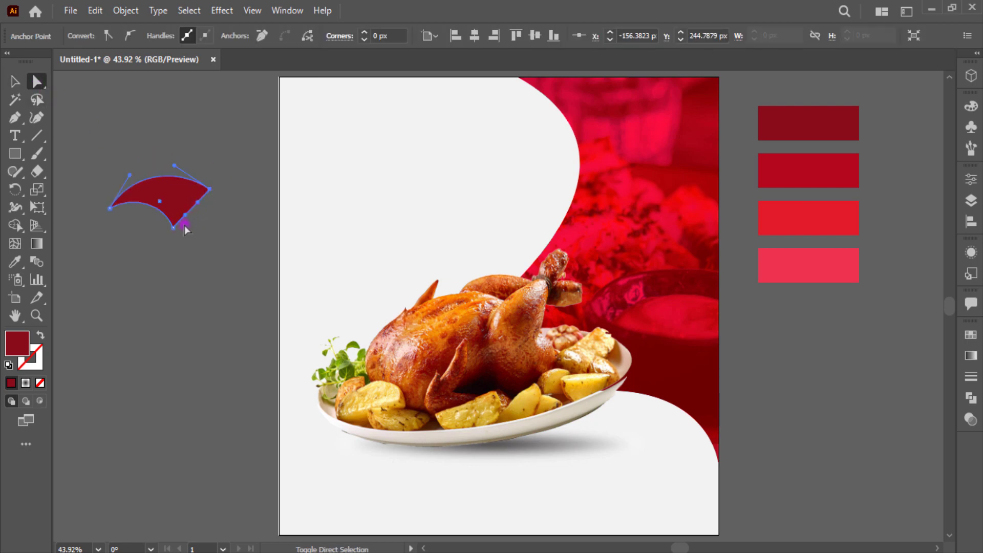
# Select the red wedge and bring it into view
pyautogui.click(175, 194)
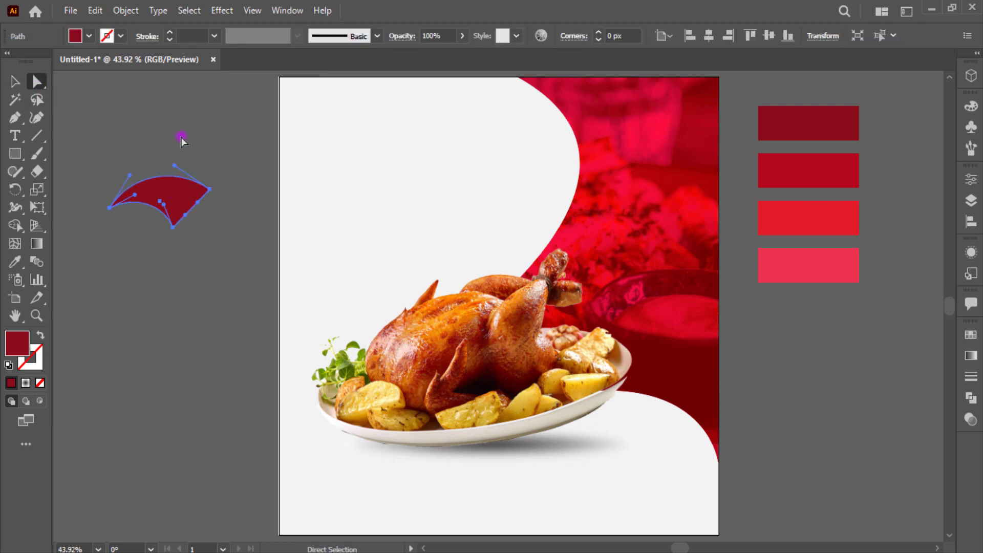
pyautogui.click(222, 12)
pyautogui.moveTo(252, 9)
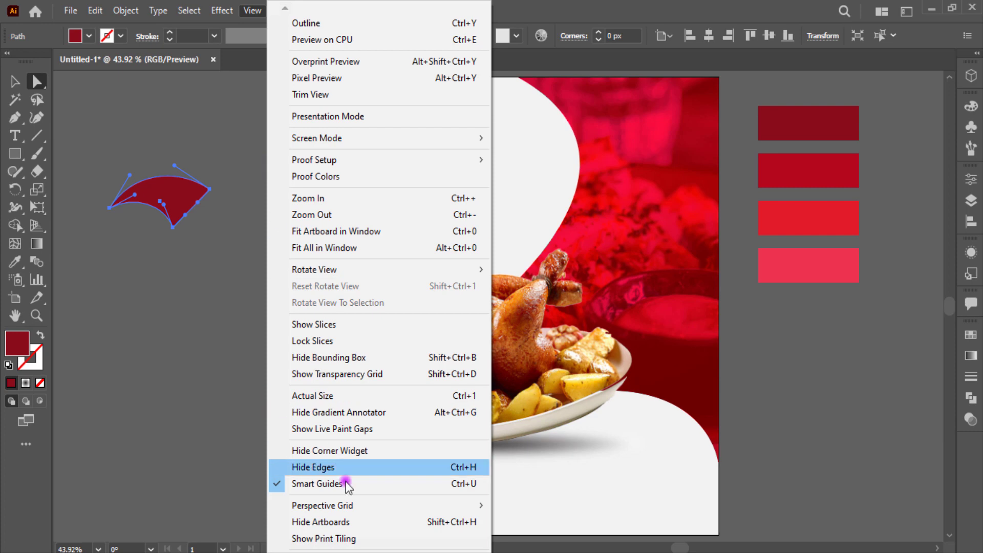
pyautogui.press('Up')
pyautogui.press('Down')
pyautogui.click(346, 484)
pyautogui.click(159, 348)
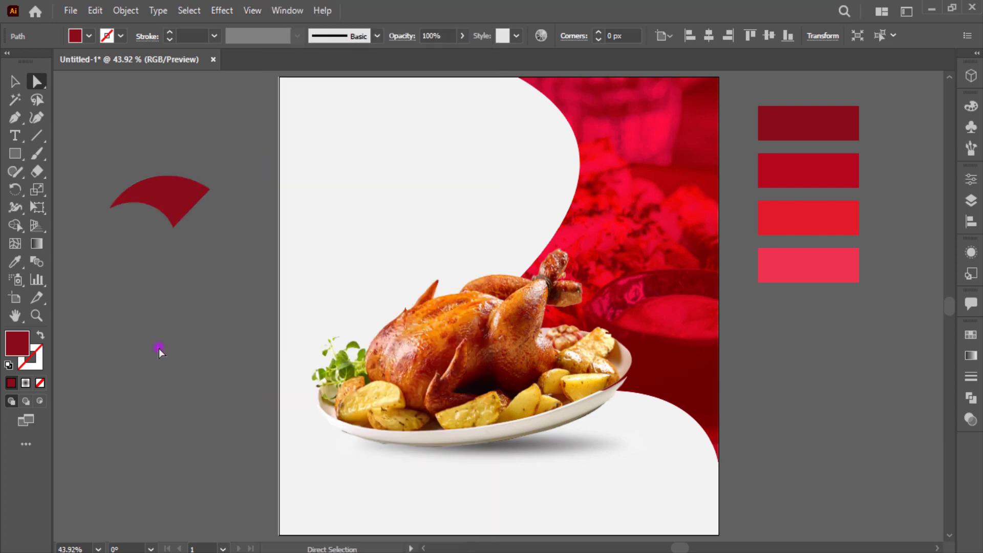
pyautogui.click(15, 81)
pyautogui.click(174, 223)
pyautogui.moveTo(192, 245); pyautogui.dragTo(262, 259)
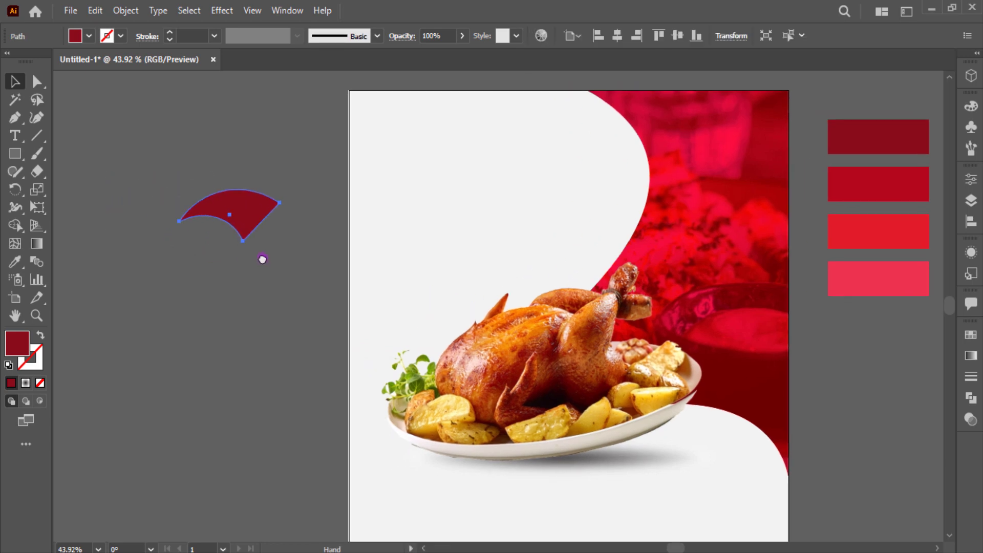
pyautogui.scroll(1, 263, 261)
pyautogui.scroll(2, 138, 158)
# Drag the wedge's top corner point up and to the right
pyautogui.click(37, 81)
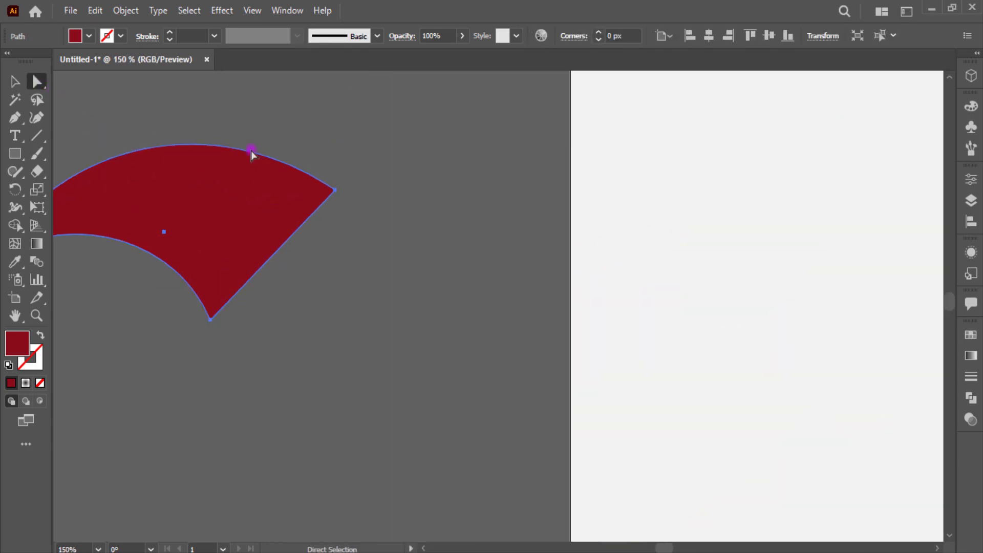
pyautogui.click(332, 191)
pyautogui.scroll(-1, 335, 191)
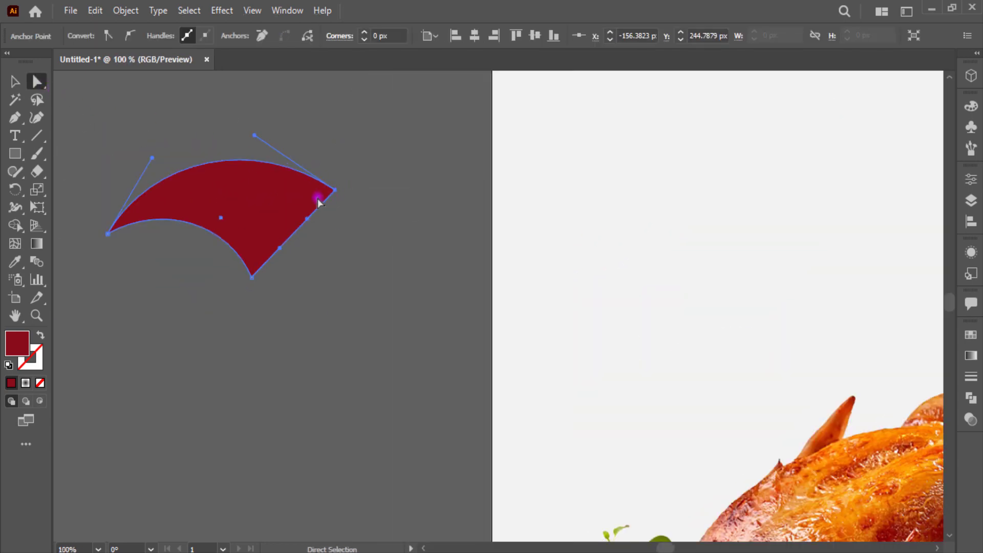
pyautogui.moveTo(223, 220); pyautogui.dragTo(252, 208)
pyautogui.press('v')
pyautogui.hotkey('ctrl', 'shift', 'a')
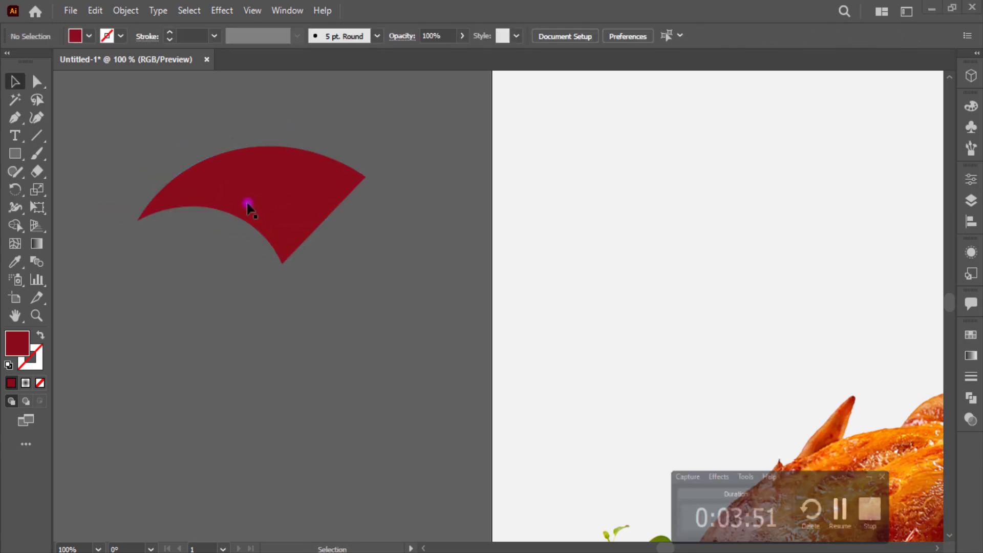
# Drag the wedge's corner handle to bulge it into a rounded teardrop
pyautogui.click(37, 82)
pyautogui.click(290, 198)
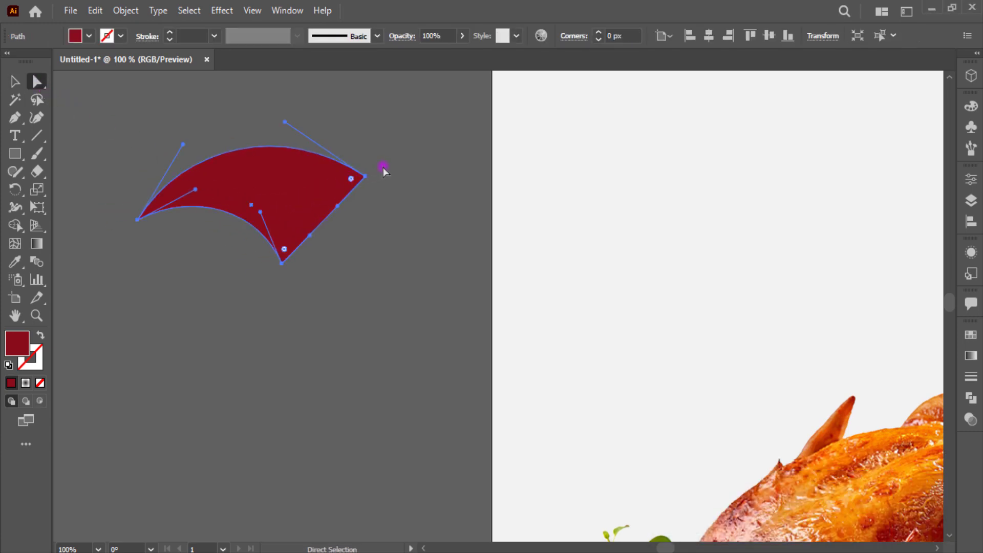
pyautogui.moveTo(286, 254)
pyautogui.mouseDown()
pyautogui.moveTo(265, 213)
pyautogui.moveTo(121, 163)
pyautogui.mouseUp()
pyautogui.click(14, 82)
# Move the teardrop onto the lower-right curve, shrinking it to about half size and flattening it
pyautogui.scroll(-2, 256, 286)
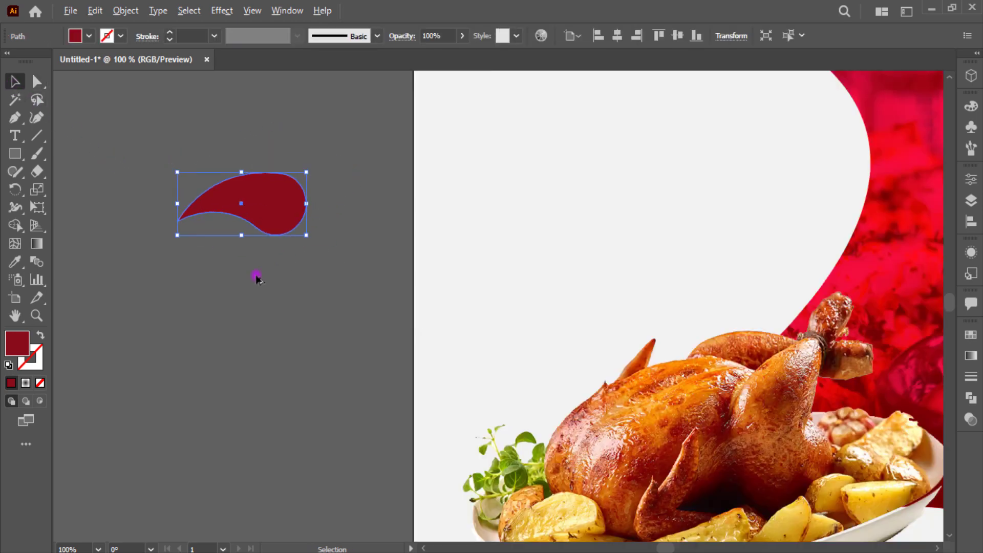
pyautogui.moveTo(258, 201); pyautogui.dragTo(801, 468)
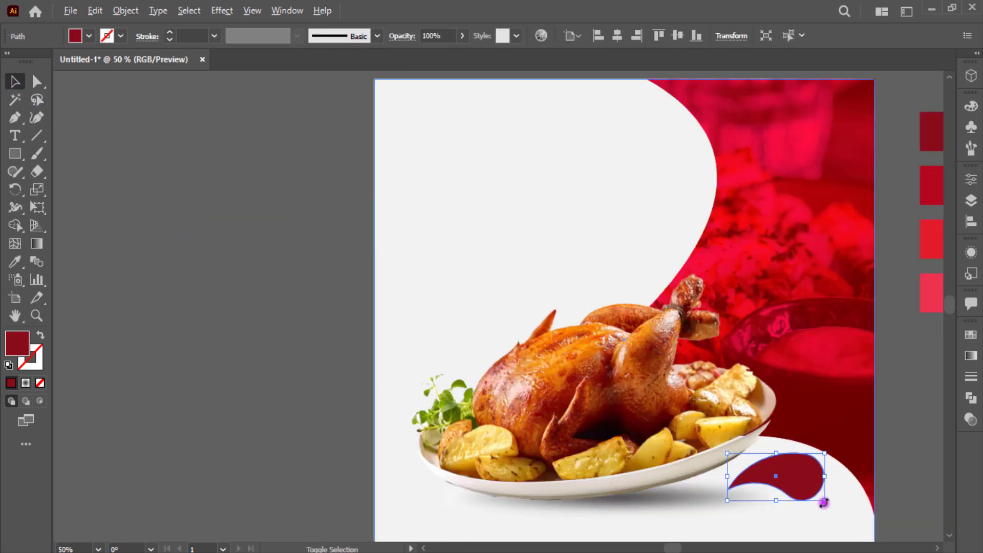
pyautogui.moveTo(825, 505); pyautogui.dragTo(778, 478)
pyautogui.scroll(4, 791, 500)
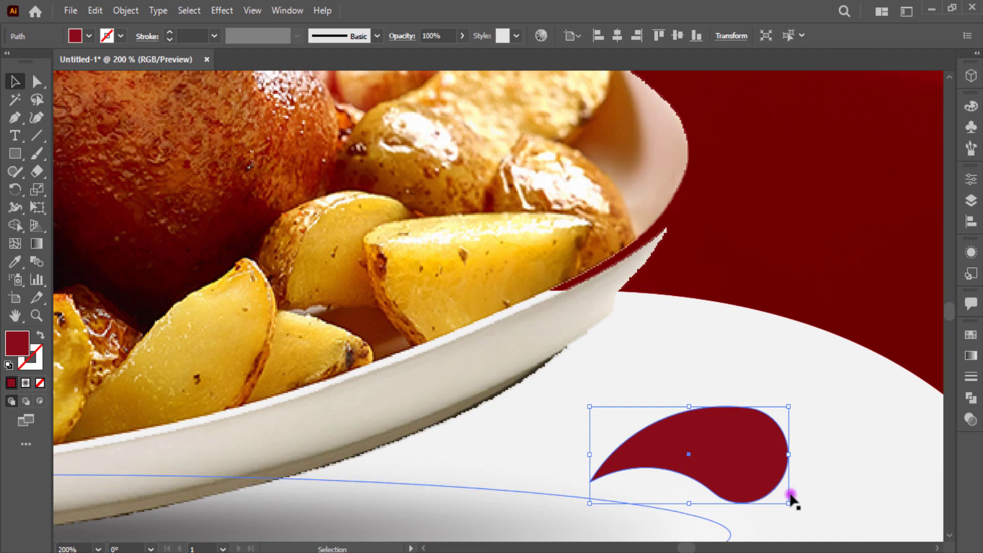
pyautogui.moveTo(689, 507)
pyautogui.mouseDown()
pyautogui.moveTo(687, 473)
pyautogui.moveTo(713, 395)
pyautogui.moveTo(698, 438)
pyautogui.mouseUp()
pyautogui.scroll(-4, 783, 388)
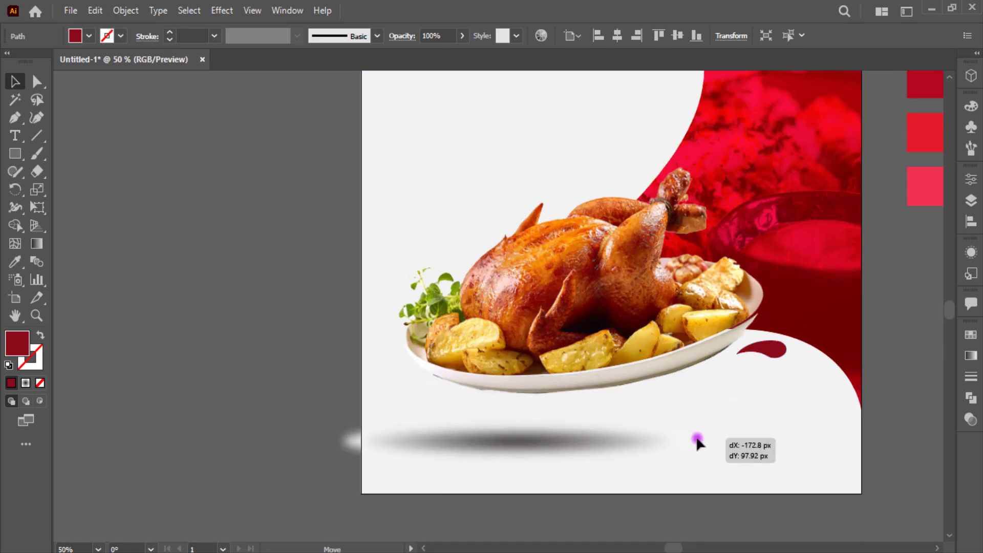
pyautogui.hotkey('ctrl', 'z')
pyautogui.click(804, 402)
pyautogui.moveTo(804, 402); pyautogui.dragTo(706, 438)
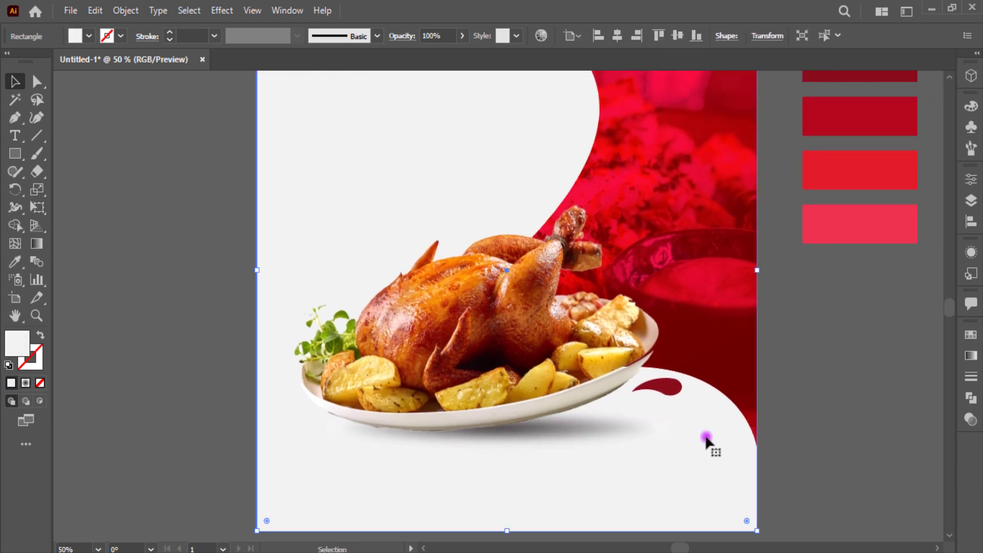
# Copy the small teardrop up near the chicken's neck and reflect the copy horizontally
pyautogui.click(683, 388)
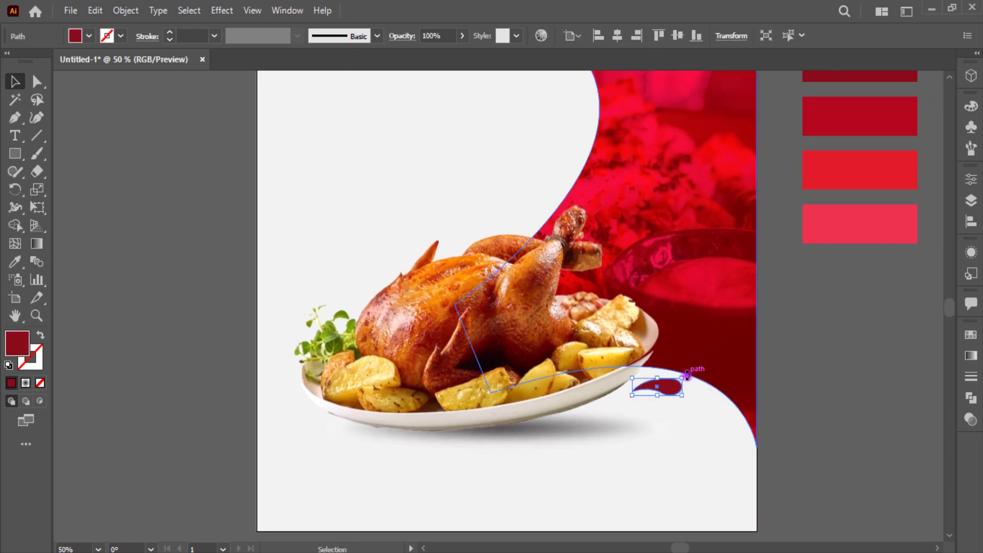
pyautogui.moveTo(671, 395)
pyautogui.mouseDown()
pyautogui.moveTo(681, 397)
pyautogui.moveTo(522, 220)
pyautogui.moveTo(545, 215)
pyautogui.mouseUp()
pyautogui.rightClick(528, 220)
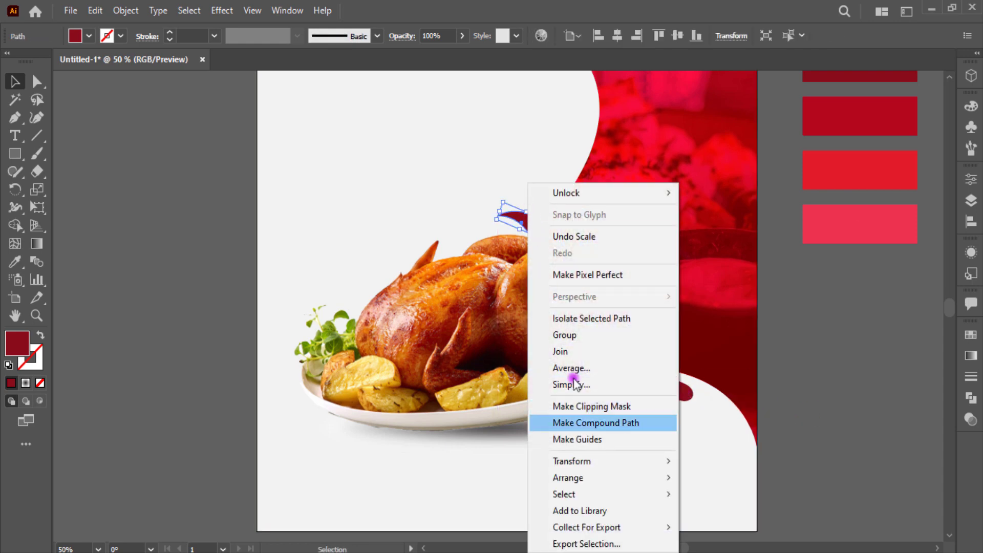
pyautogui.moveTo(572, 461)
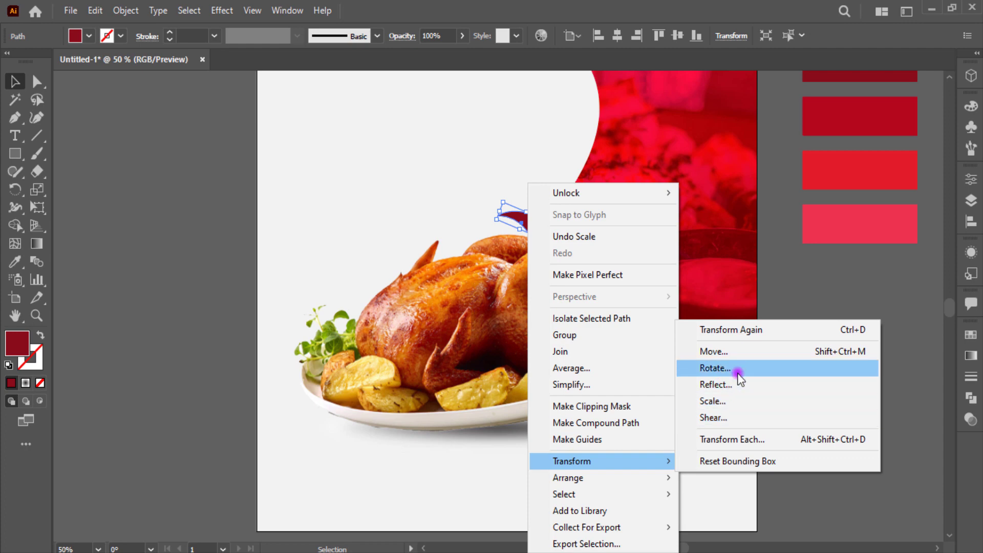
pyautogui.click(741, 383)
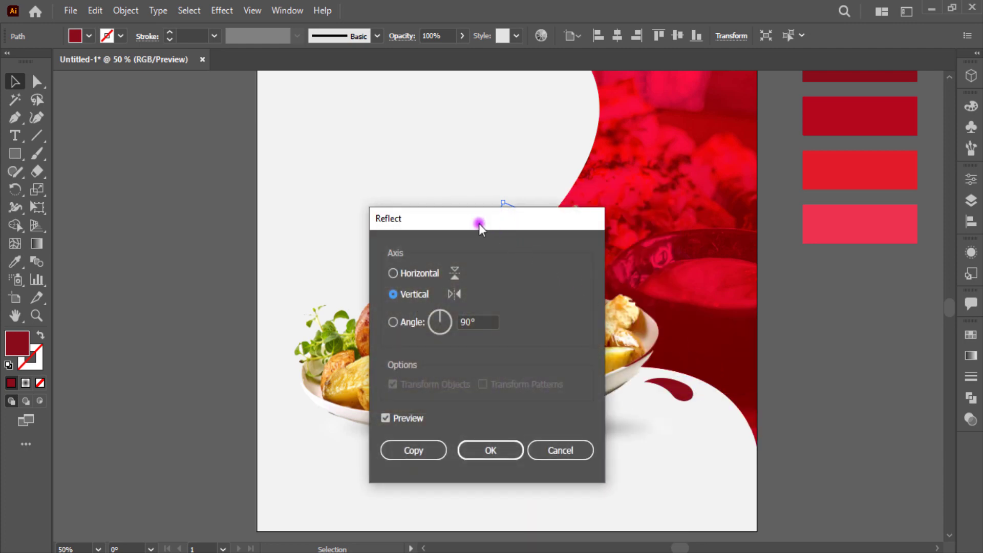
pyautogui.moveTo(478, 223); pyautogui.dragTo(492, 300)
pyautogui.click(441, 351)
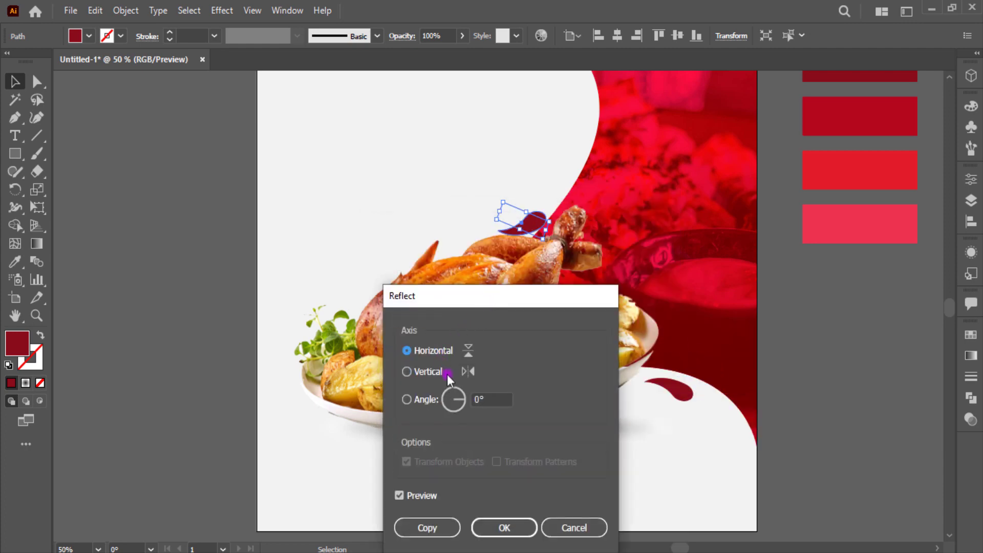
pyautogui.click(495, 530)
# Position the flipped copy beside the chicken's neck, nudged right toward the red curve
pyautogui.moveTo(541, 211); pyautogui.dragTo(538, 171)
pyautogui.scroll(2, 538, 174)
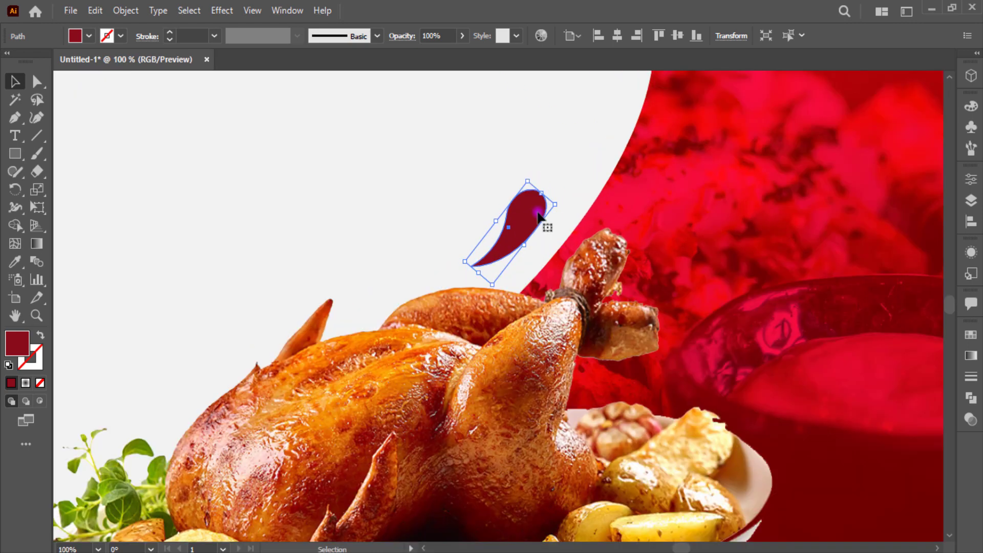
pyautogui.moveTo(538, 215); pyautogui.dragTo(561, 210)
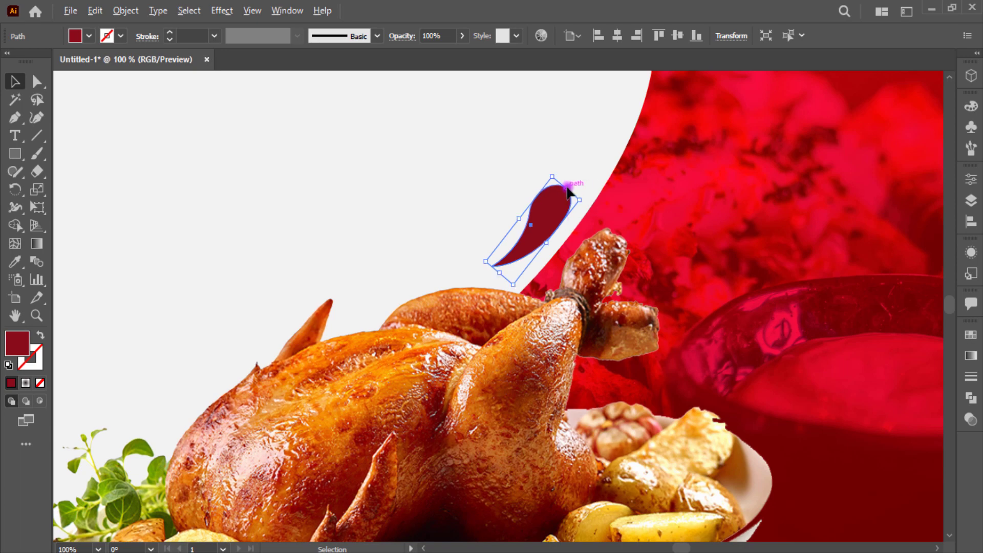
pyautogui.scroll(-3, 567, 192)
pyautogui.click(520, 202)
# Make the drop beside the chicken's neck slimmer
pyautogui.click(275, 187)
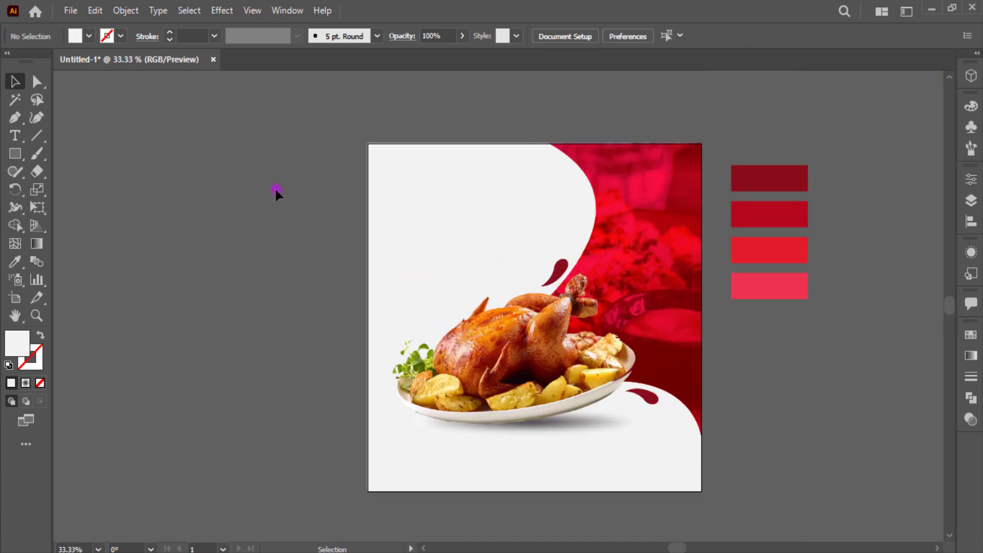
pyautogui.click(626, 219)
pyautogui.hotkey('ctrl', 'shift', 'a')
pyautogui.scroll(3, 546, 287)
pyautogui.click(581, 249)
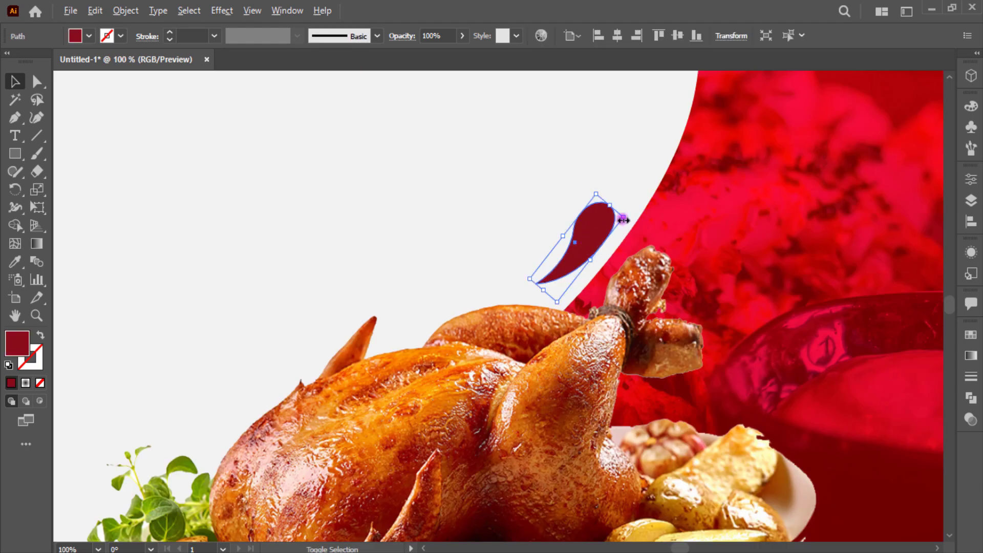
pyautogui.moveTo(623, 220); pyautogui.dragTo(621, 158)
pyautogui.click(611, 184)
# Add a tilted drop near the curve's top with a smaller duplicate just below it
pyautogui.scroll(2, 612, 184)
pyautogui.scroll(3, 621, 158)
pyautogui.moveTo(609, 351)
pyautogui.mouseDown()
pyautogui.moveTo(589, 199)
pyautogui.moveTo(607, 183)
pyautogui.moveTo(512, 159)
pyautogui.mouseUp()
pyautogui.moveTo(578, 170)
pyautogui.mouseDown()
pyautogui.moveTo(590, 140)
pyautogui.moveTo(563, 197)
pyautogui.mouseUp()
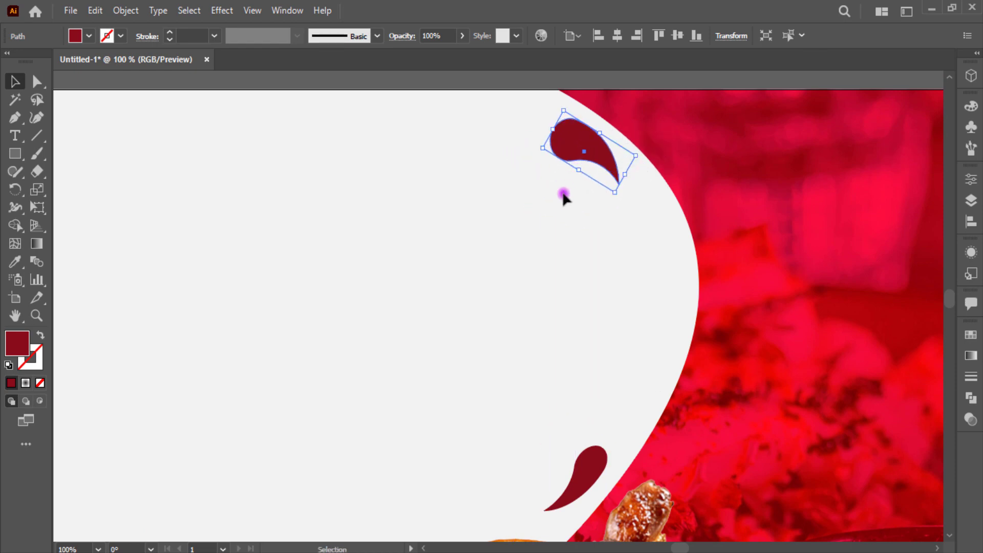
pyautogui.moveTo(584, 149); pyautogui.dragTo(575, 199)
pyautogui.moveTo(606, 242)
pyautogui.mouseDown()
pyautogui.moveTo(589, 235)
pyautogui.moveTo(607, 203)
pyautogui.moveTo(577, 208)
pyautogui.moveTo(589, 187)
pyautogui.mouseUp()
# Fill the small drop with a dark swatch and zoom out to the whole poster
pyautogui.click(77, 41)
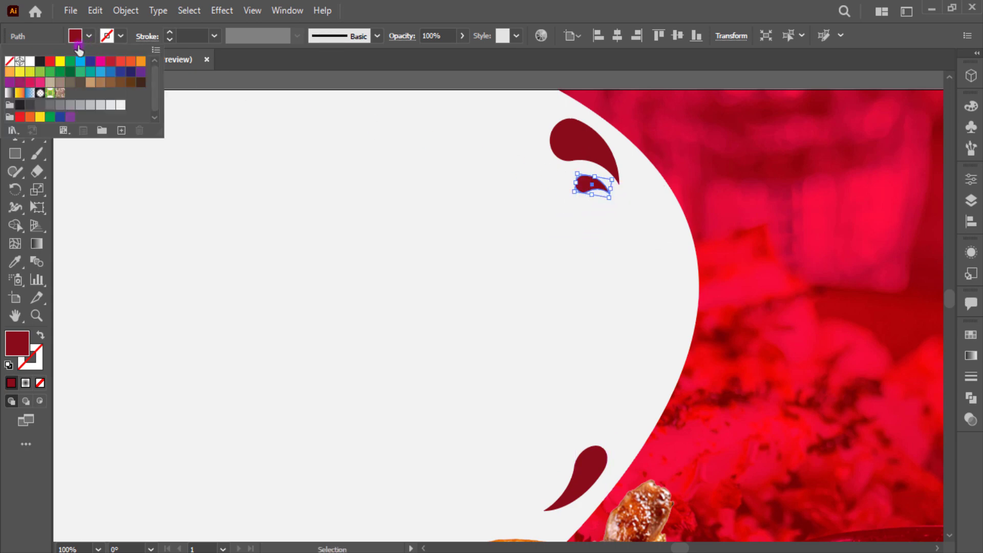
pyautogui.click(36, 64)
pyautogui.click(358, 224)
pyautogui.hotkey('ctrl', '0')
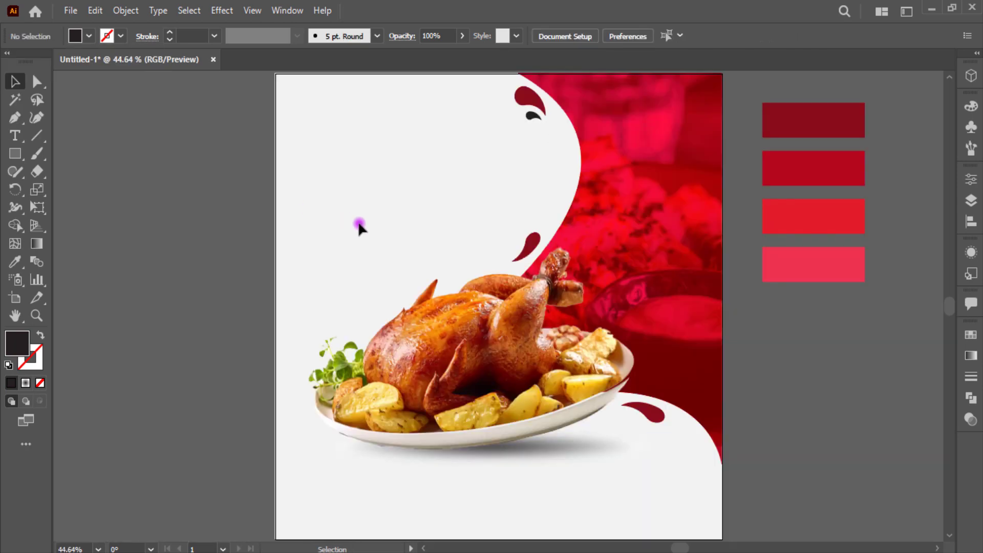
pyautogui.click(15, 148)
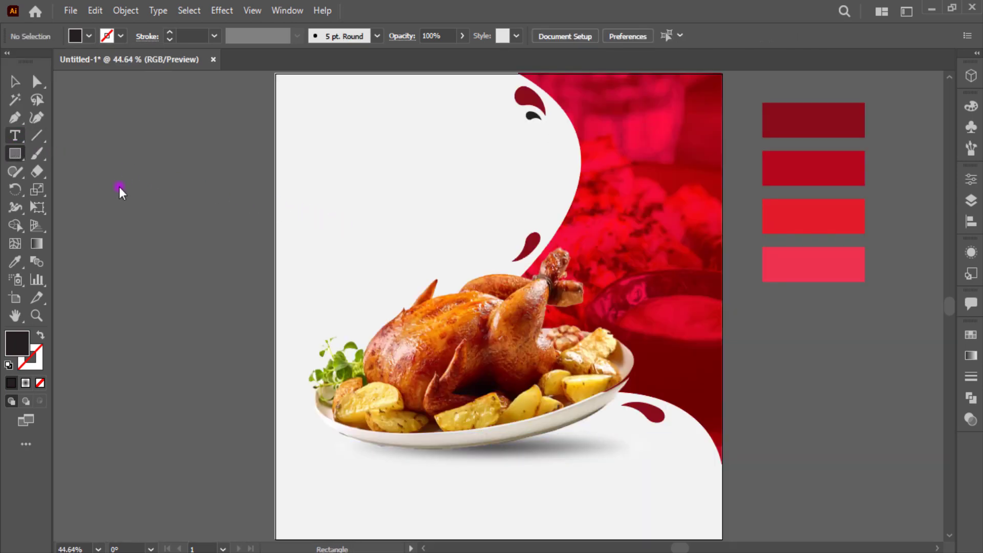
# Type 'Super' beside the artboard and turn an enlarged copy below it into 'Delicious'
pyautogui.press('t')
pyautogui.click(130, 114)
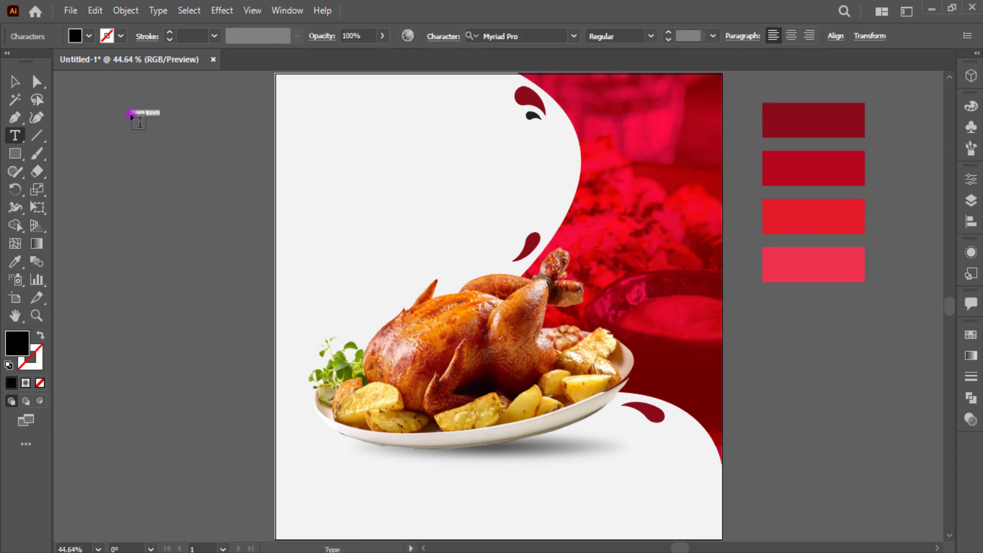
pyautogui.write('Sup')
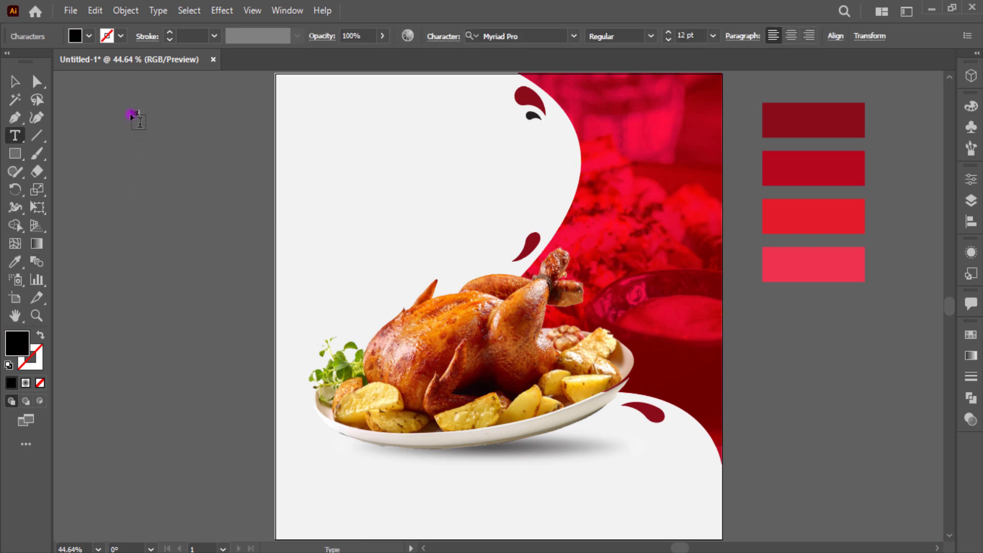
pyautogui.write('er')
pyautogui.click(17, 81)
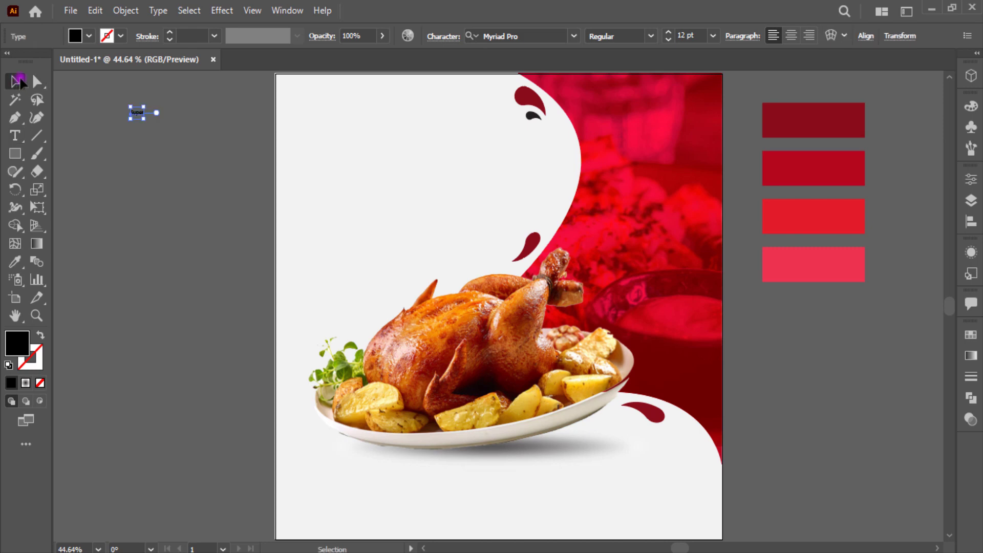
pyautogui.moveTo(145, 118)
pyautogui.mouseDown()
pyautogui.moveTo(181, 129)
pyautogui.moveTo(147, 166)
pyautogui.mouseUp()
pyautogui.doubleClick(145, 161)
pyautogui.write('Deli')
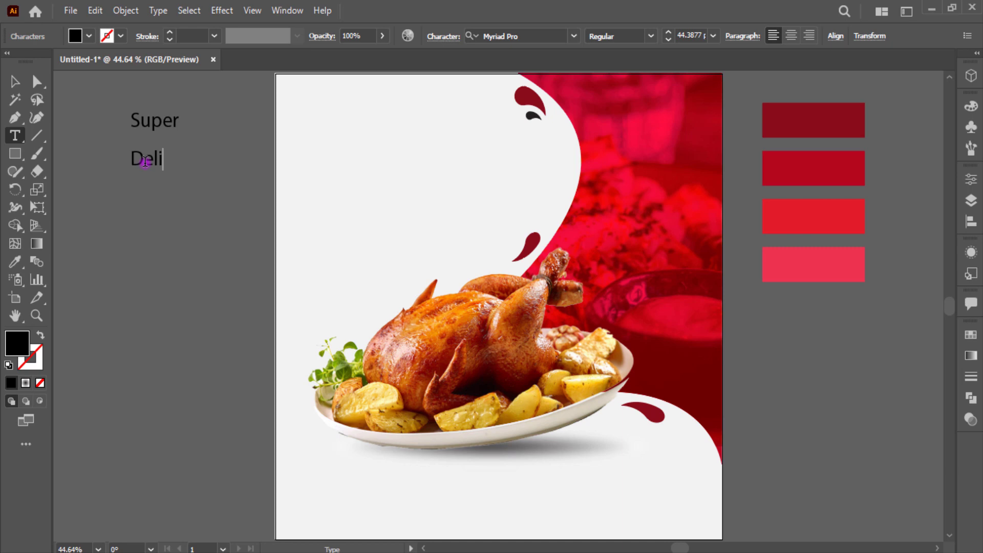
pyautogui.write('cious')
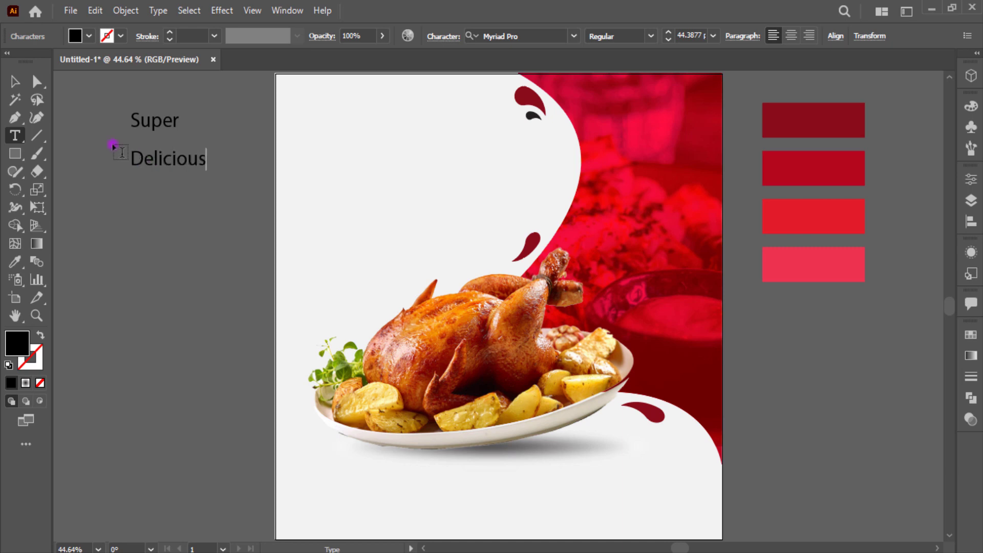
# Copy Delicious further down and retype it as 'Chicken', then select Super
pyautogui.click(15, 81)
pyautogui.moveTo(164, 159); pyautogui.dragTo(152, 217)
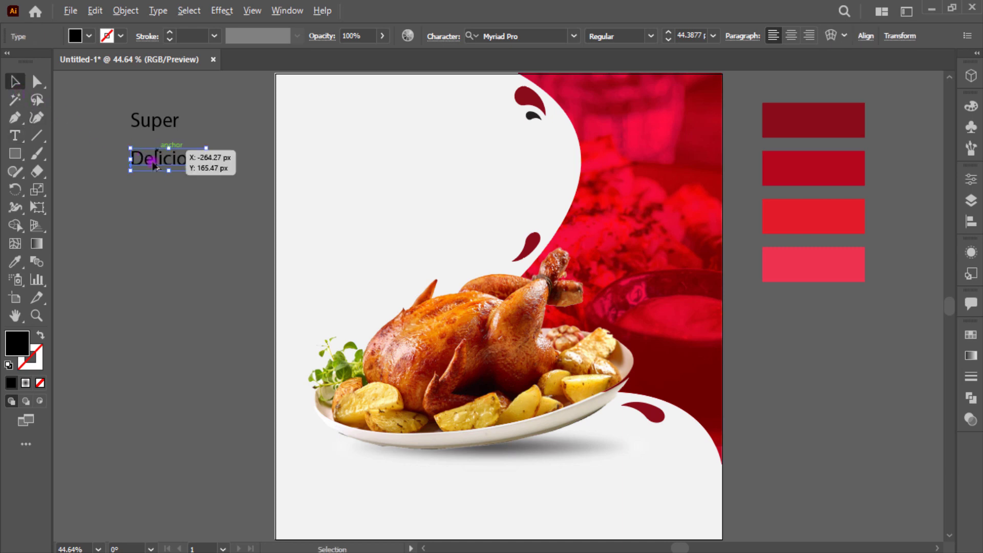
pyautogui.doubleClick(152, 217)
pyautogui.write('C')
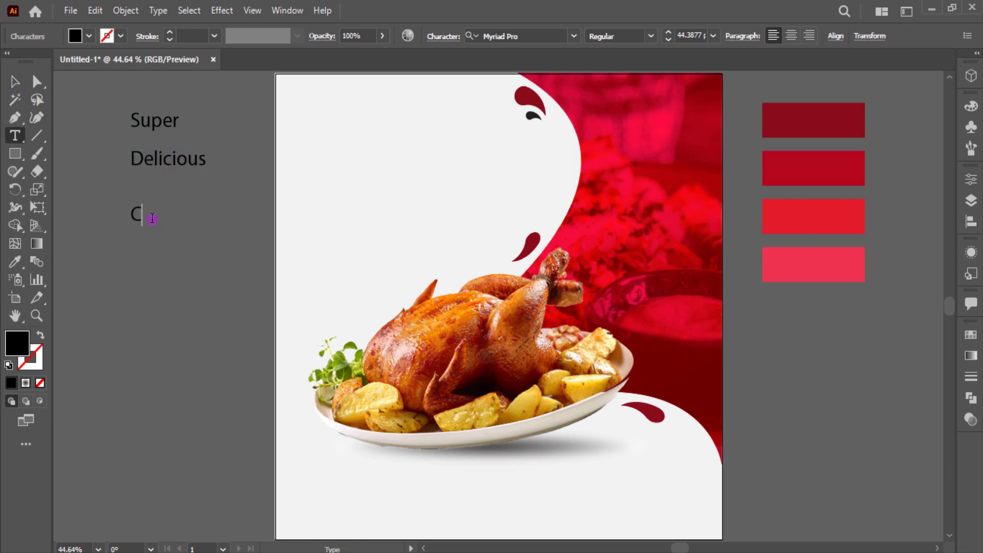
pyautogui.write('hicken')
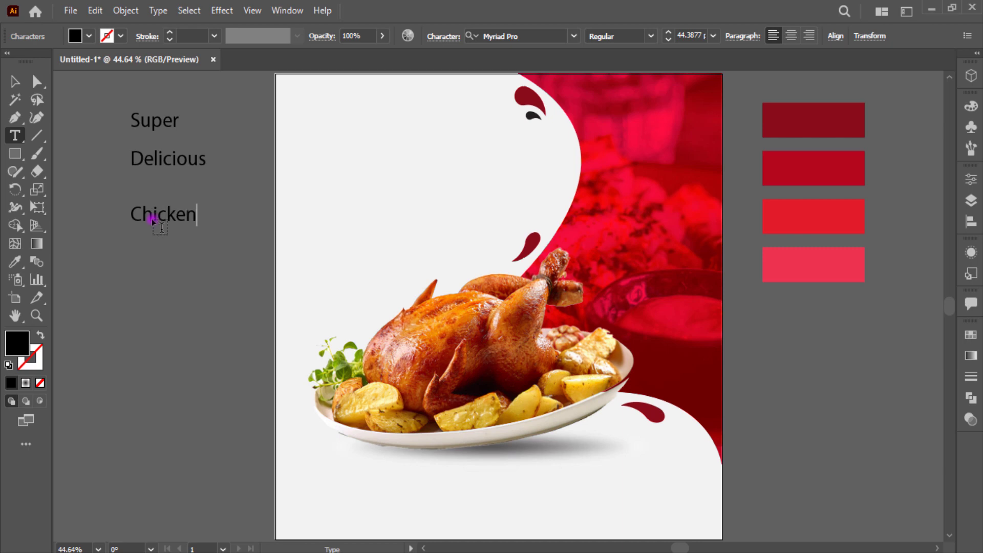
pyautogui.click(14, 84)
pyautogui.moveTo(116, 121); pyautogui.dragTo(189, 123)
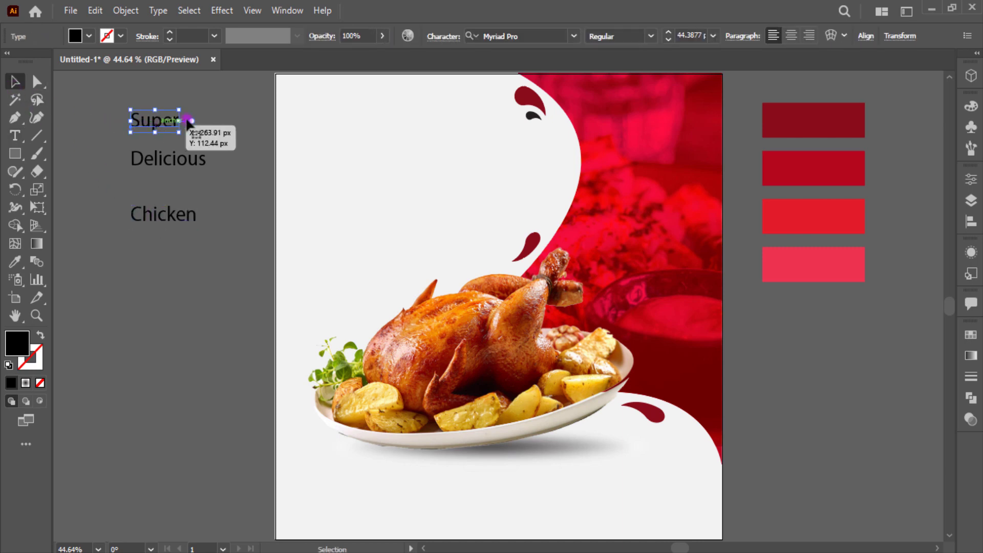
# Set fonts: Badcats for Super, Cheddar Gothic Rough for Delicious, Hey August for Chicken
pyautogui.click(540, 34)
pyautogui.write('bad')
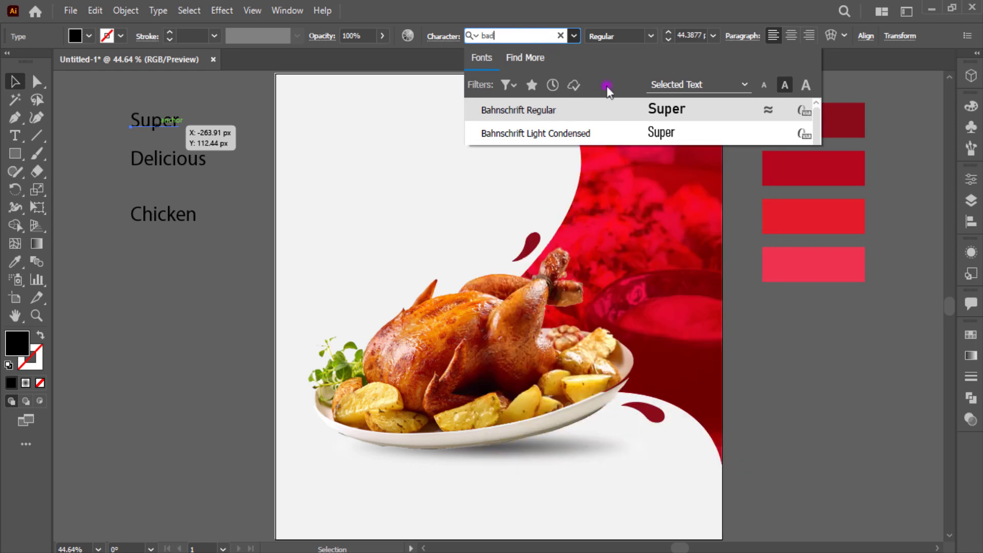
pyautogui.click(661, 132)
pyautogui.click(154, 157)
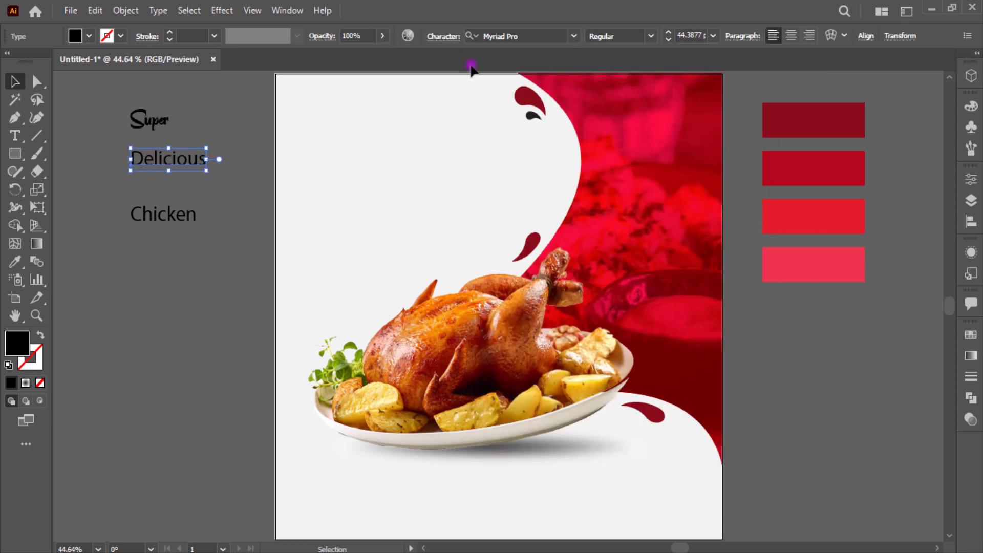
pyautogui.click(537, 37)
pyautogui.write('ch')
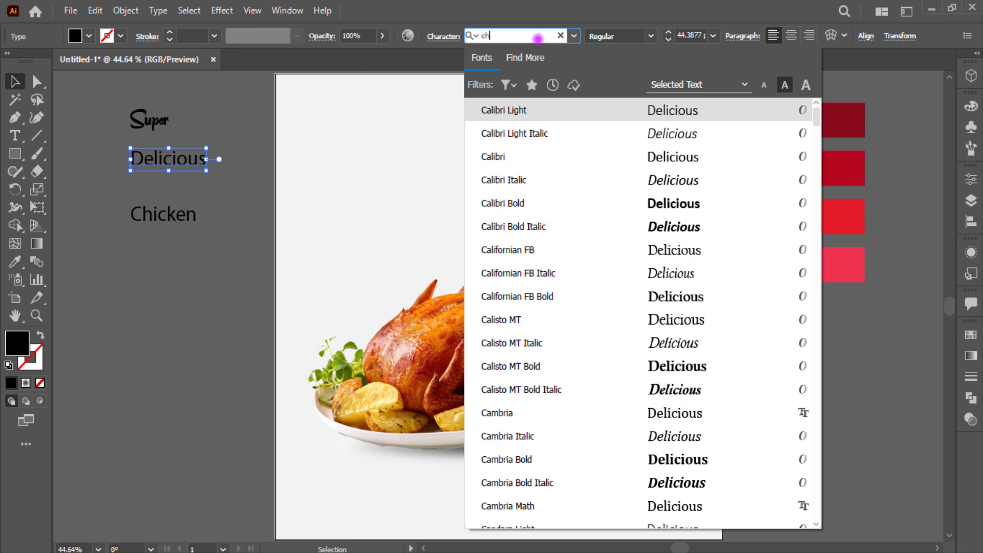
pyautogui.write('e')
pyautogui.click(706, 110)
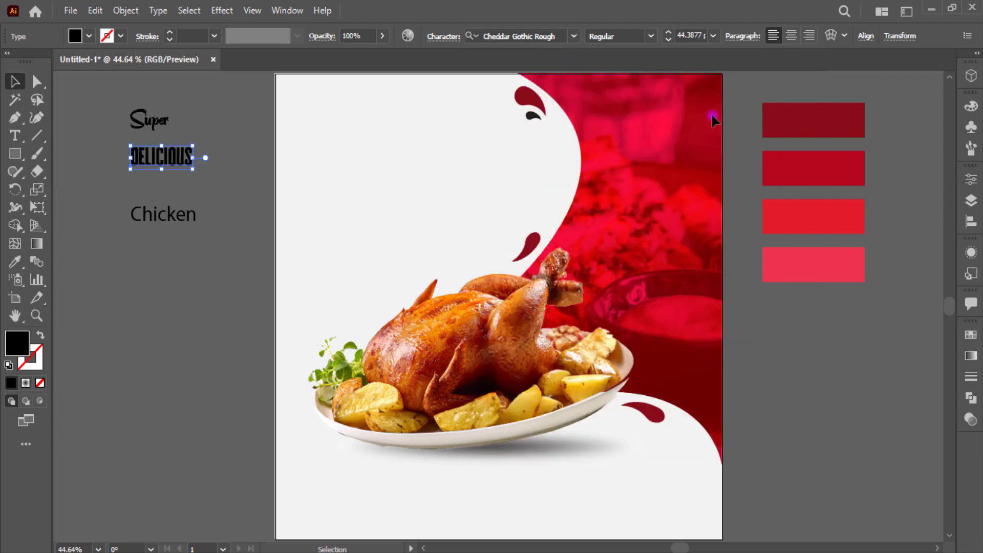
pyautogui.click(181, 218)
pyautogui.click(534, 34)
pyautogui.write('he')
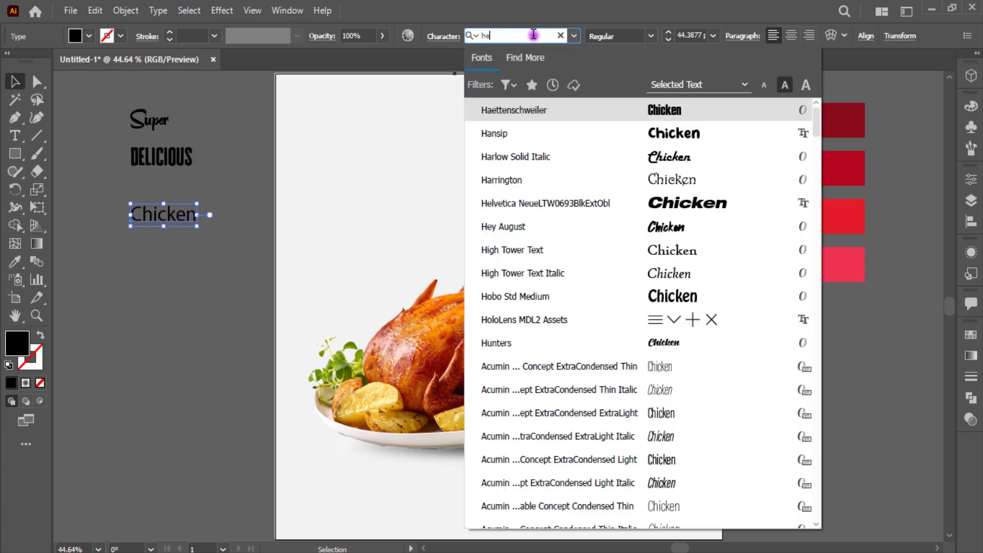
pyautogui.write('y')
pyautogui.click(709, 116)
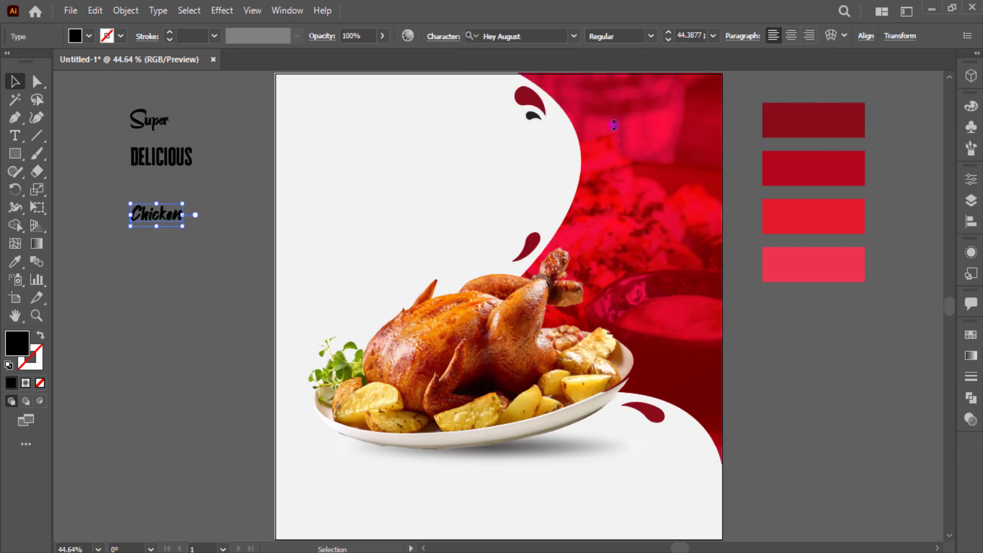
# Enlarge DELICIOUS and Chicken, stack Chicken under DELICIOUS, and resize Super above them
pyautogui.click(182, 164)
pyautogui.moveTo(193, 171); pyautogui.dragTo(239, 187)
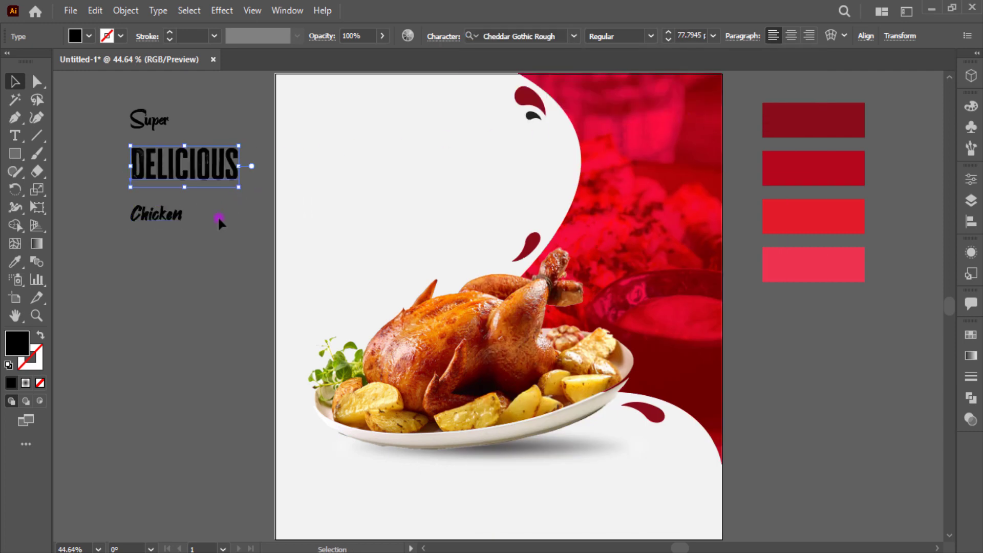
pyautogui.moveTo(219, 222); pyautogui.dragTo(129, 204)
pyautogui.moveTo(193, 225); pyautogui.dragTo(256, 252)
pyautogui.moveTo(232, 216); pyautogui.dragTo(253, 190)
pyautogui.click(151, 121)
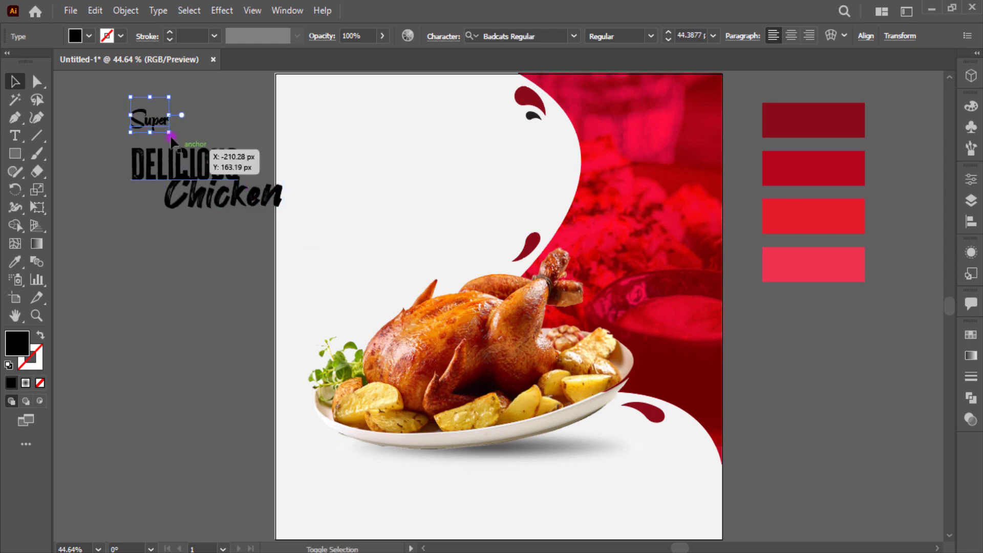
pyautogui.moveTo(175, 139)
pyautogui.mouseDown()
pyautogui.moveTo(186, 148)
pyautogui.moveTo(155, 137)
pyautogui.mouseUp()
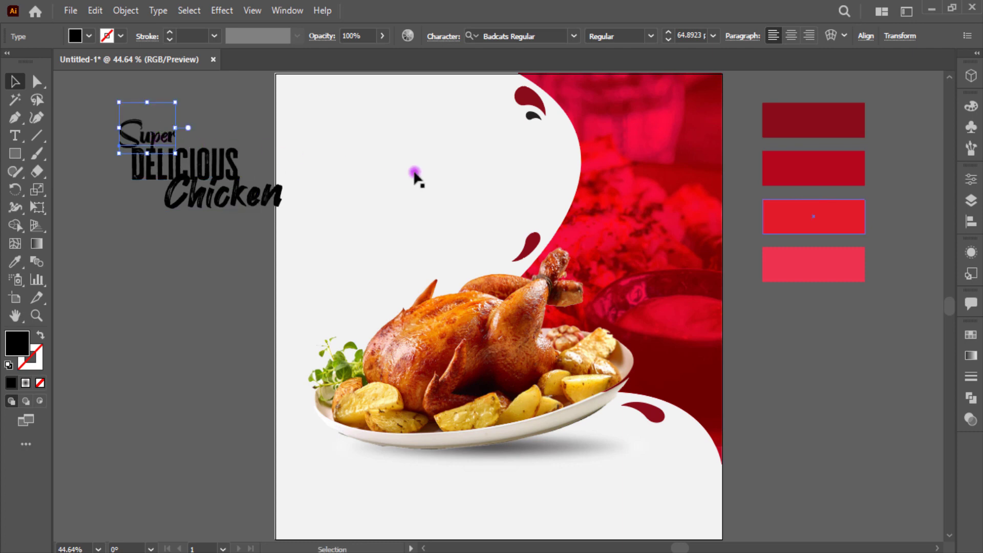
# Colour Super and Chicken with the third swatch's red and move the headline to the top-left
pyautogui.press('i')
pyautogui.click(844, 229)
pyautogui.press('v')
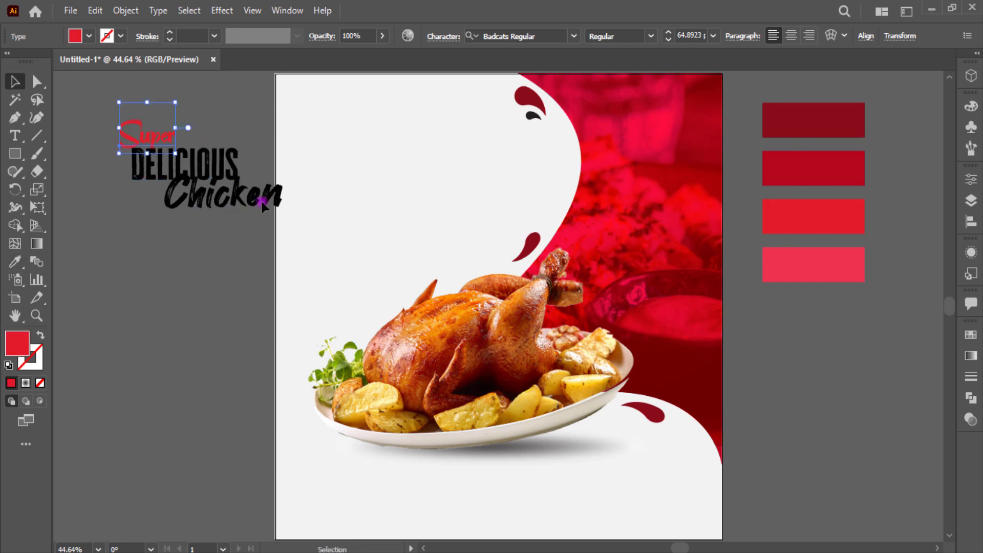
pyautogui.click(261, 198)
pyautogui.press('i')
pyautogui.click(842, 214)
pyautogui.press('v')
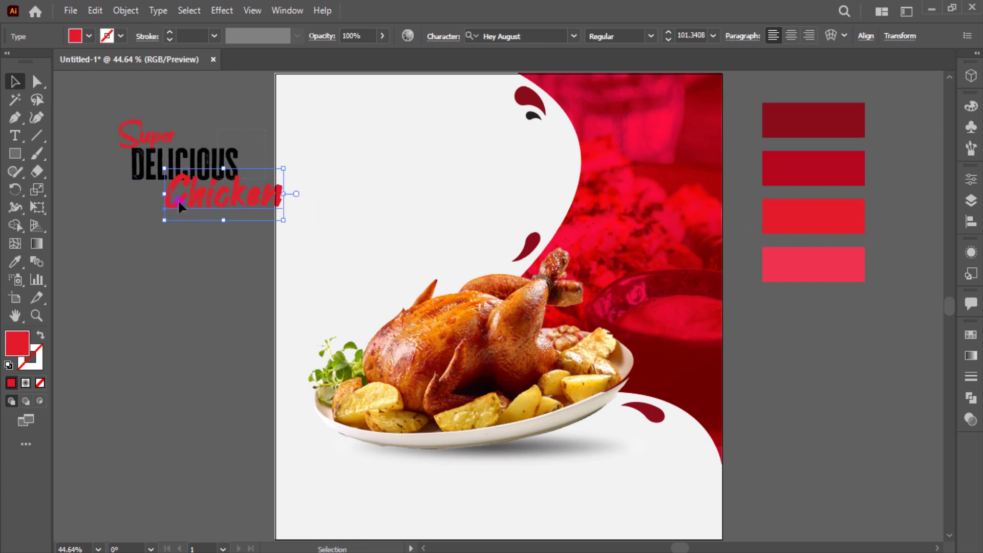
pyautogui.moveTo(177, 198)
pyautogui.mouseDown()
pyautogui.moveTo(420, 196)
pyautogui.moveTo(544, 261)
pyautogui.mouseUp()
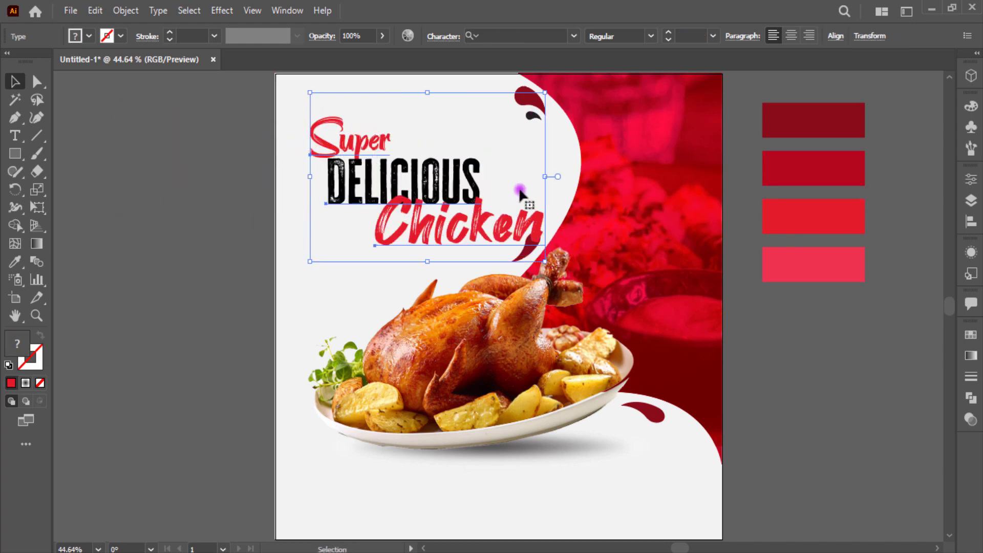
pyautogui.moveTo(520, 192); pyautogui.dragTo(529, 192)
# Move Chicken and Super closer to Delicious to tighten the headline lines
pyautogui.click(288, 228)
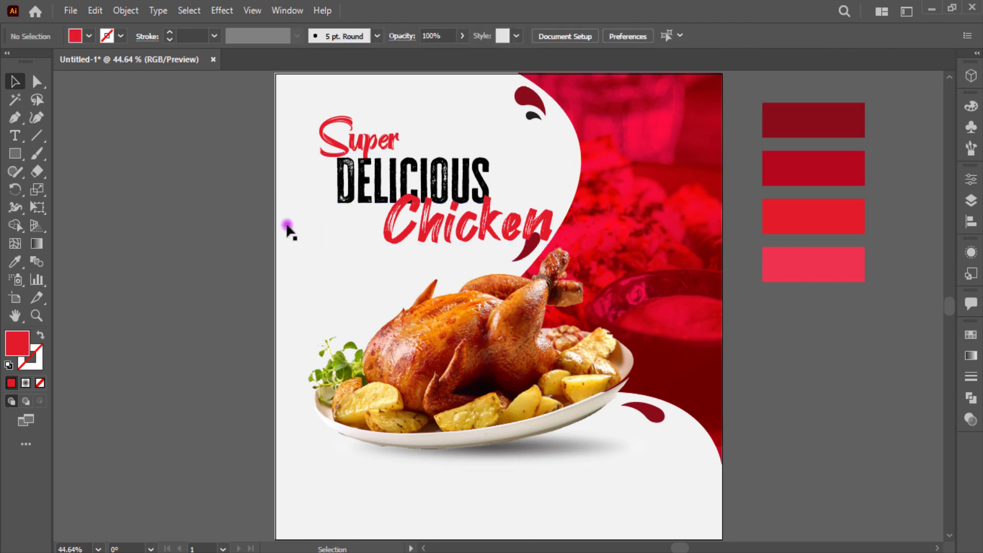
pyautogui.moveTo(406, 237); pyautogui.dragTo(386, 233)
pyautogui.moveTo(402, 163)
pyautogui.mouseDown()
pyautogui.moveTo(391, 163)
pyautogui.moveTo(400, 174)
pyautogui.mouseUp()
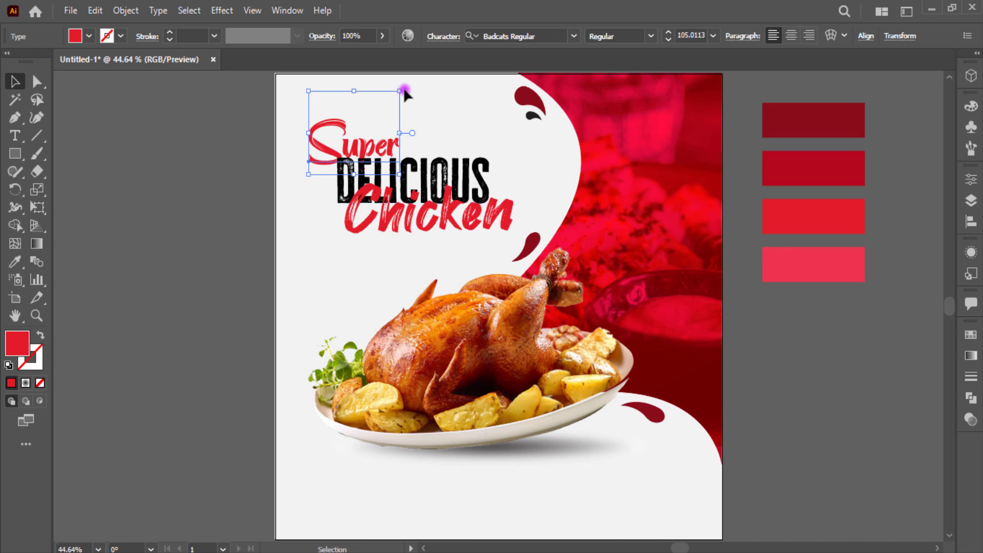
pyautogui.click(401, 90)
# Recolour Super with the dark red of the top swatch
pyautogui.click(346, 123)
pyautogui.press('i')
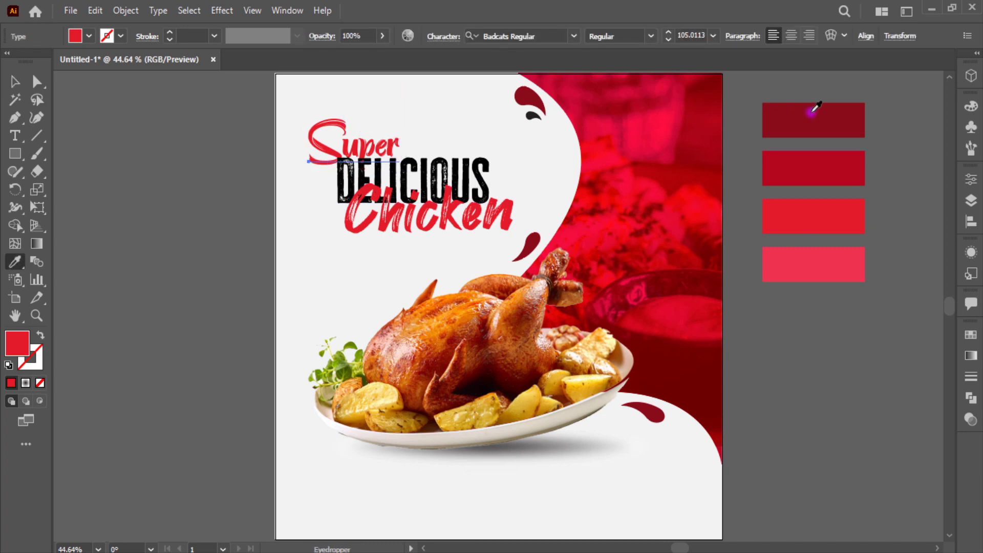
pyautogui.click(813, 111)
pyautogui.press('v')
pyautogui.click(189, 215)
# Tilt the whole headline slightly counter-clockwise and nudge Chicken down a little
pyautogui.hotkey('ctrl', '=')
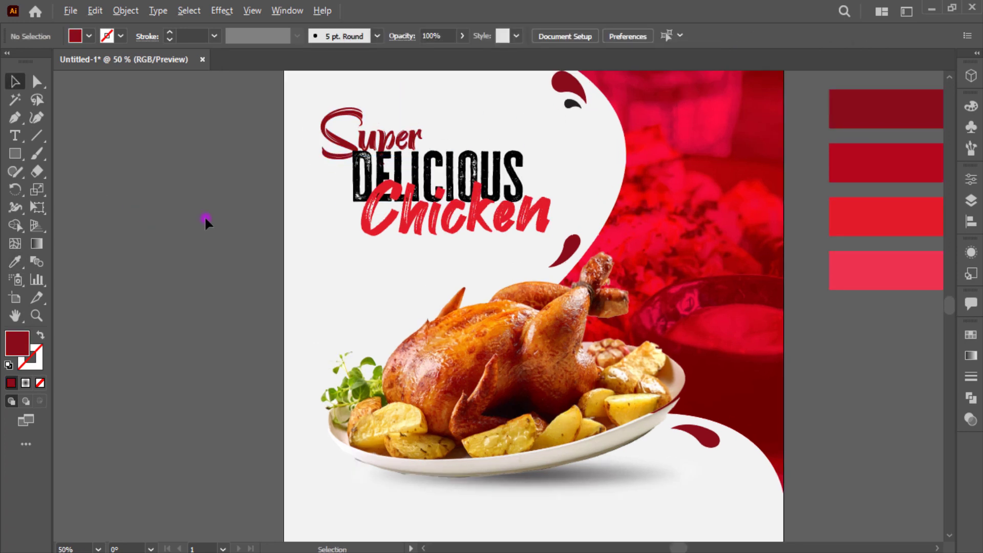
pyautogui.moveTo(205, 216)
pyautogui.mouseDown()
pyautogui.moveTo(181, 232)
pyautogui.moveTo(154, 224)
pyautogui.mouseUp()
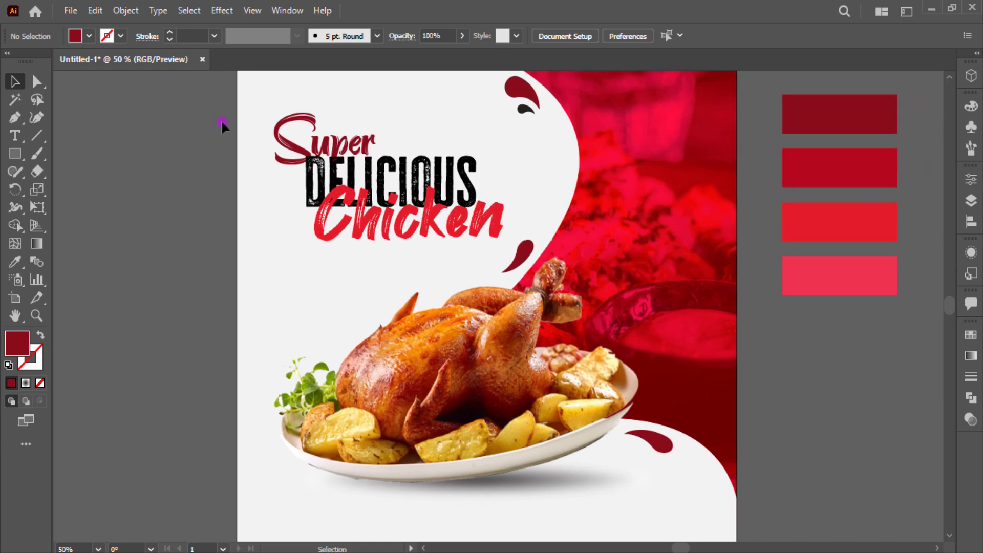
pyautogui.moveTo(379, 222); pyautogui.dragTo(382, 223)
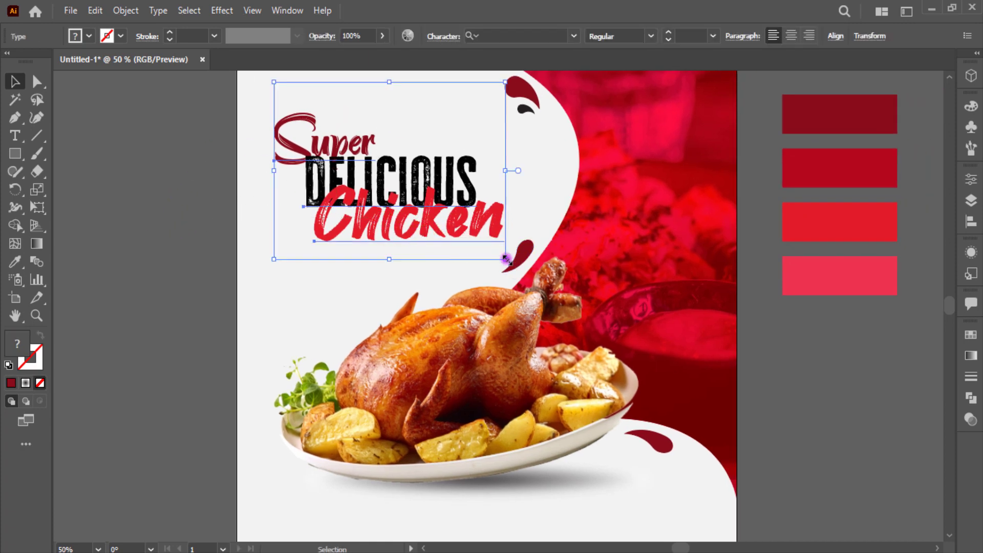
pyautogui.moveTo(506, 259); pyautogui.dragTo(514, 269)
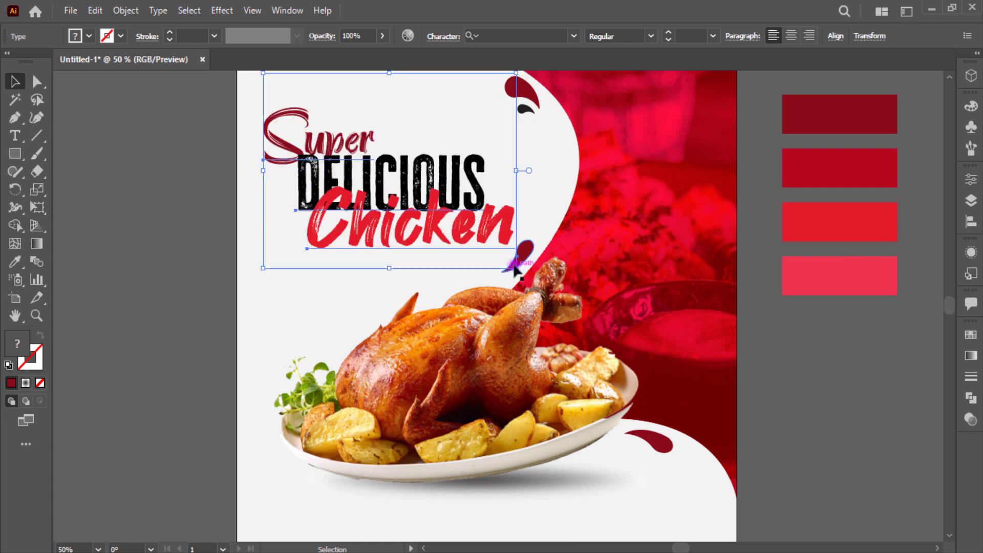
pyautogui.hotkey('ctrl', 'z')
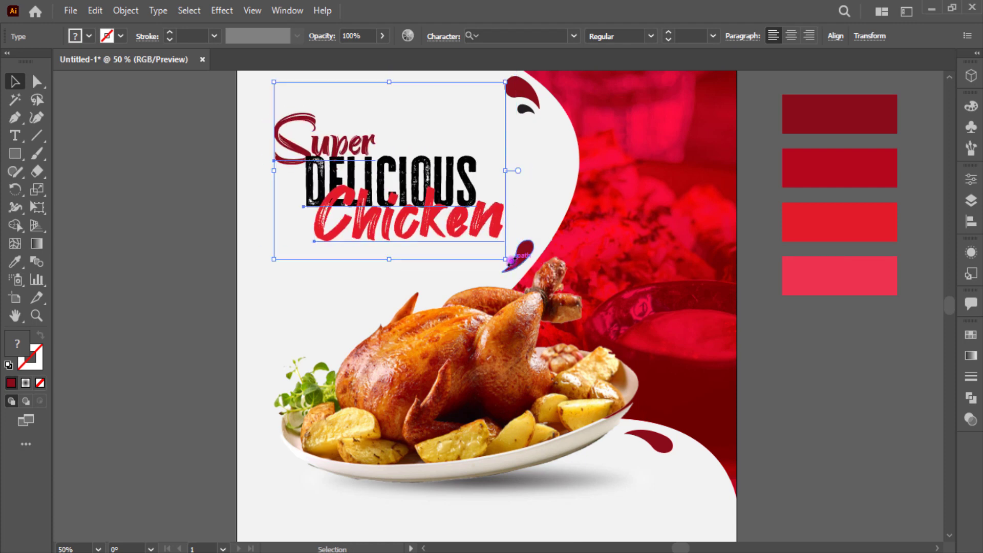
pyautogui.moveTo(511, 260)
pyautogui.mouseDown()
pyautogui.moveTo(509, 251)
pyautogui.moveTo(538, 257)
pyautogui.mouseUp()
pyautogui.click(533, 187)
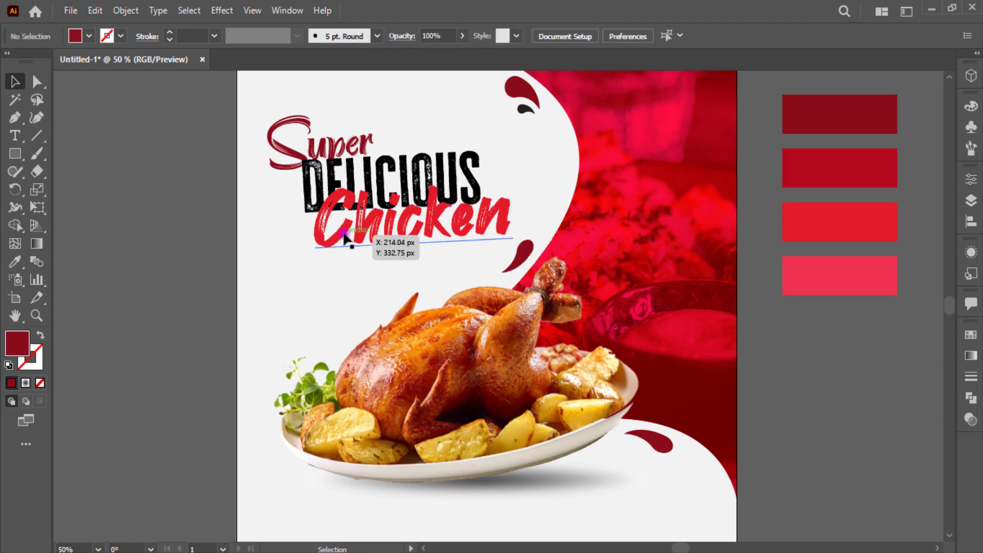
pyautogui.moveTo(346, 236); pyautogui.dragTo(346, 242)
pyautogui.click(208, 235)
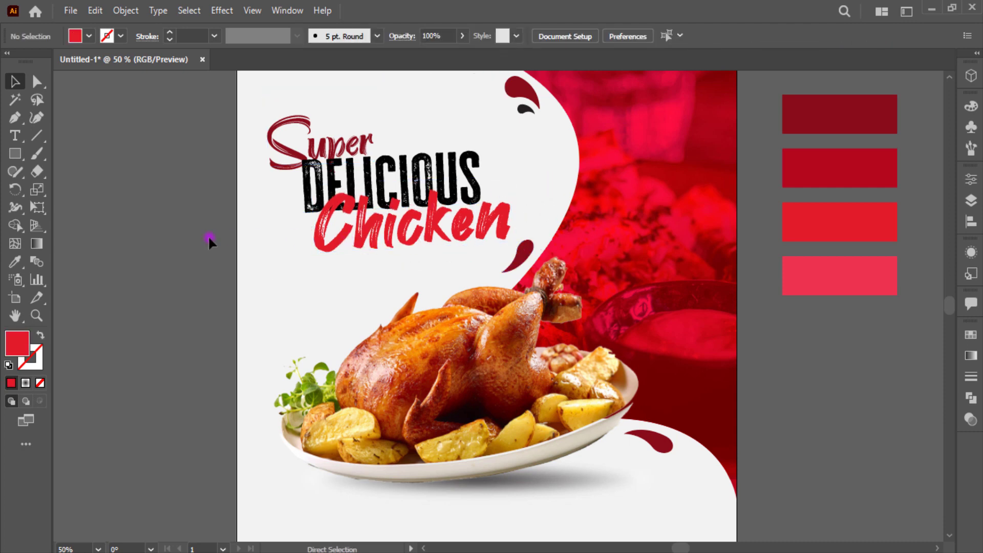
pyautogui.scroll(-1, 179, 223)
# Draw a red rectangle near the poster's bottom and round its corners into a pill
pyautogui.click(15, 154)
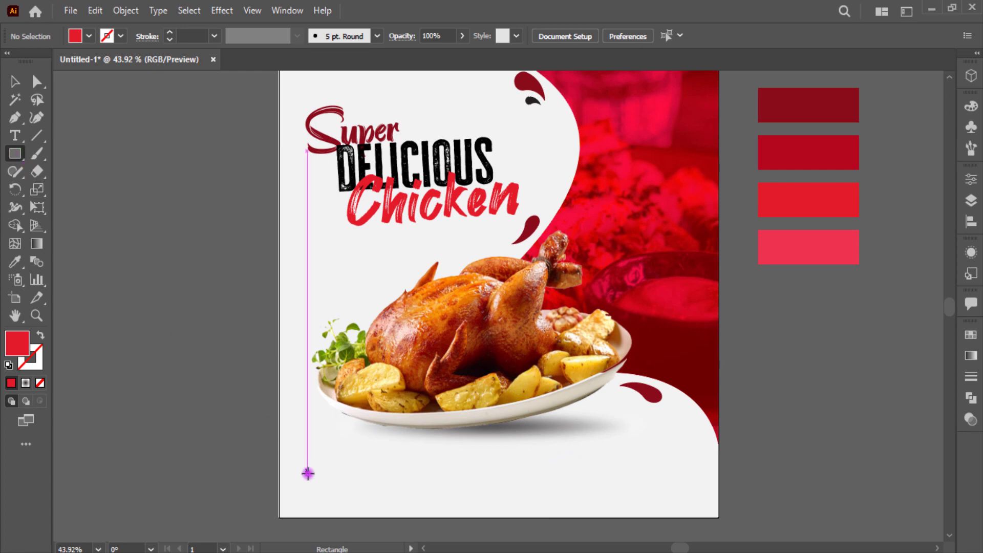
pyautogui.moveTo(307, 470); pyautogui.dragTo(420, 503)
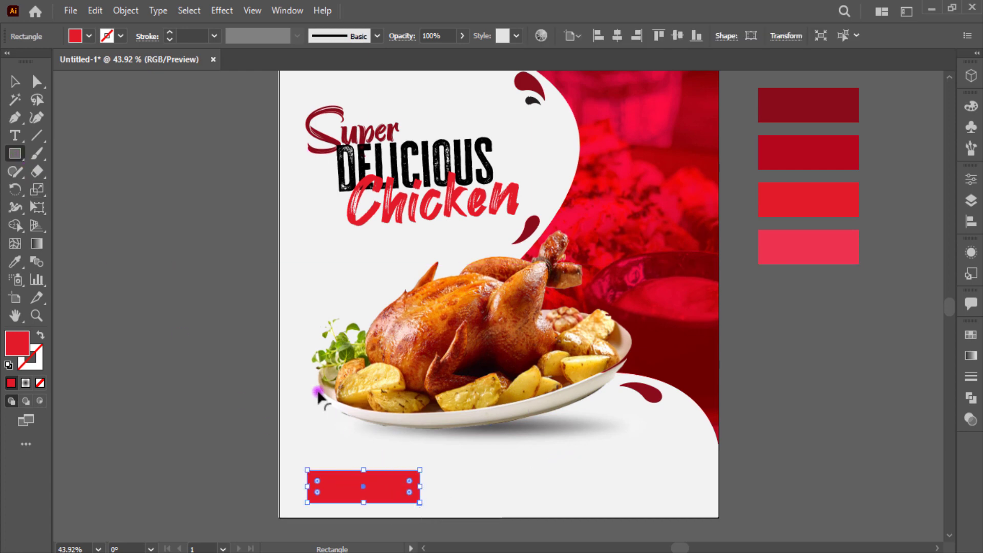
pyautogui.click(41, 87)
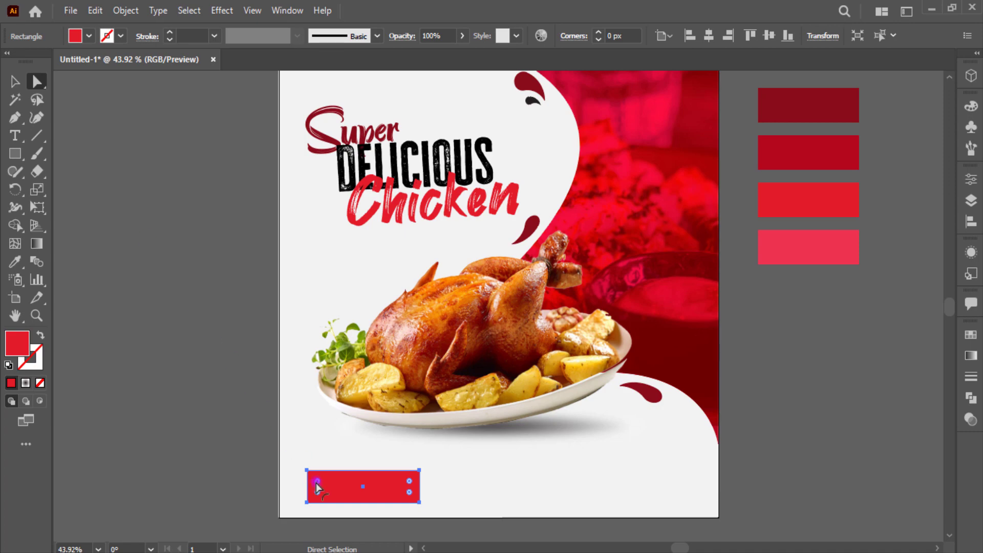
pyautogui.moveTo(317, 483); pyautogui.dragTo(352, 507)
# Draw a small circle, fill it white, and move it into the pill's right end
pyautogui.moveTo(15, 154); pyautogui.dragTo(67, 190)
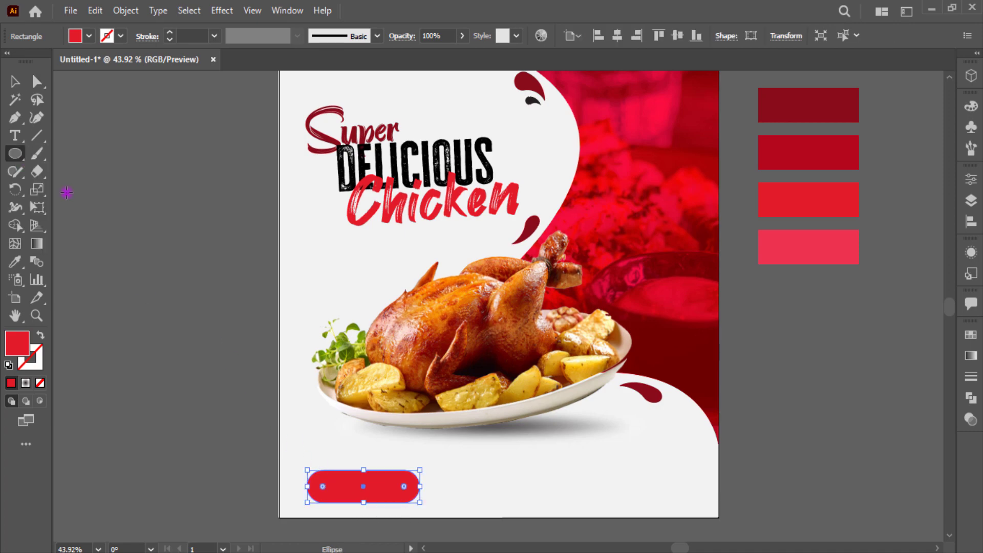
pyautogui.scroll(-2, 69, 197)
pyautogui.keyDown('alt'); pyautogui.scroll(3, 153, 336); pyautogui.keyUp('alt')
pyautogui.moveTo(177, 378); pyautogui.dragTo(198, 404)
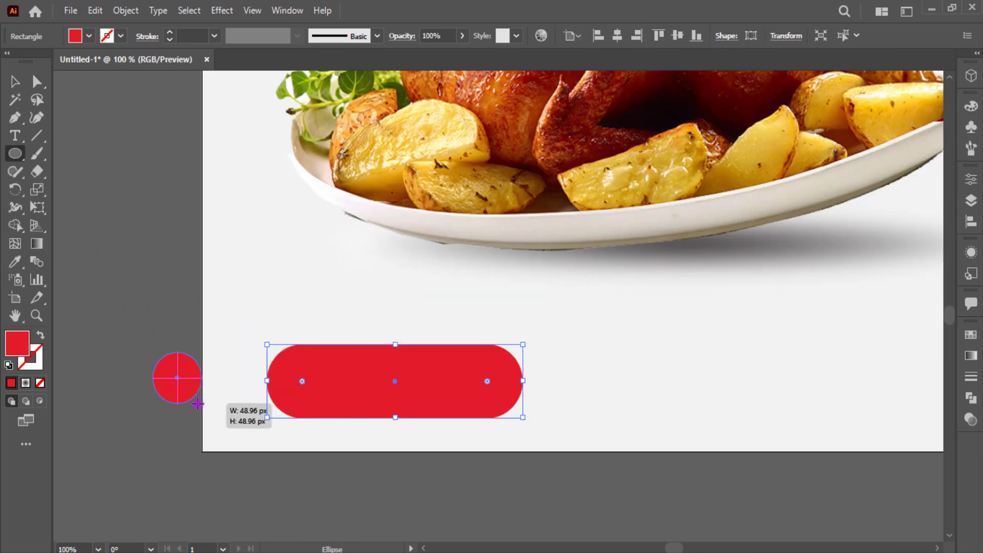
pyautogui.press('d')
pyautogui.press('v')
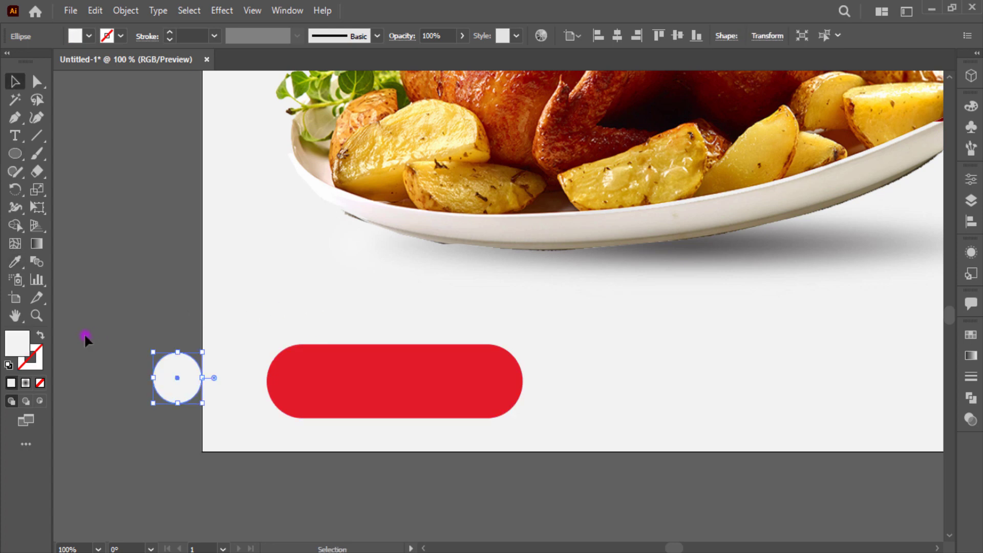
pyautogui.click(221, 395)
pyautogui.moveTo(177, 382); pyautogui.dragTo(485, 385)
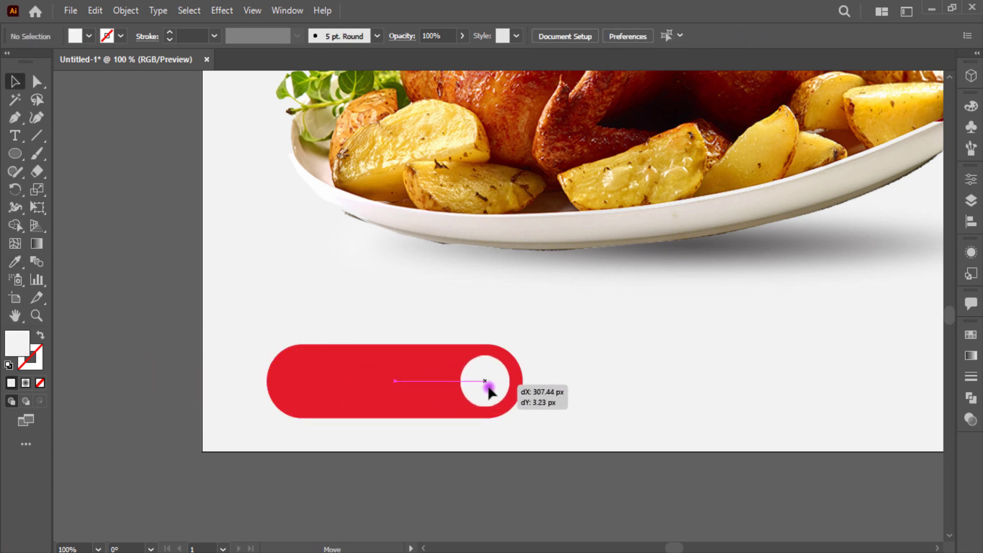
pyautogui.click(36, 136)
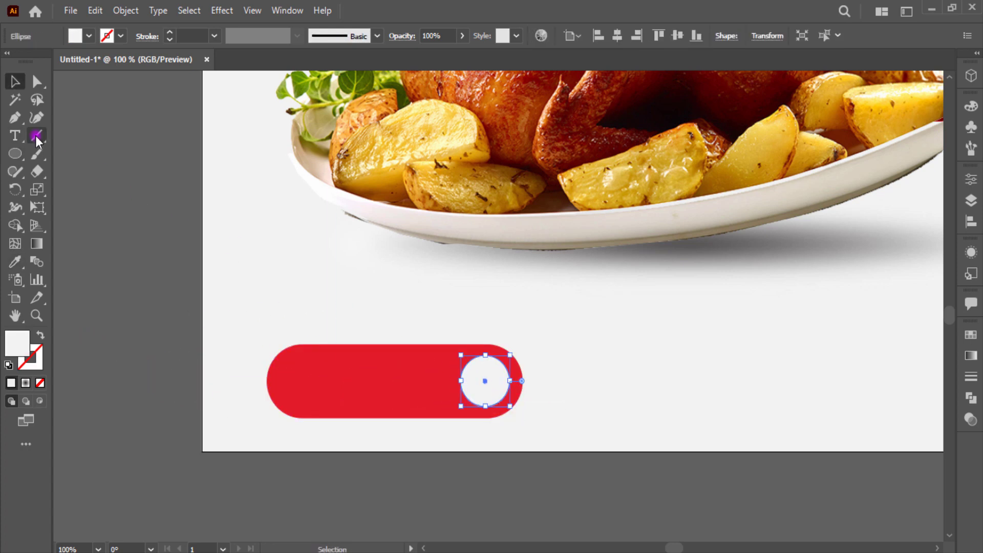
# Draw a short diagonal line on the pasteboard beside the artboard
pyautogui.click(19, 162)
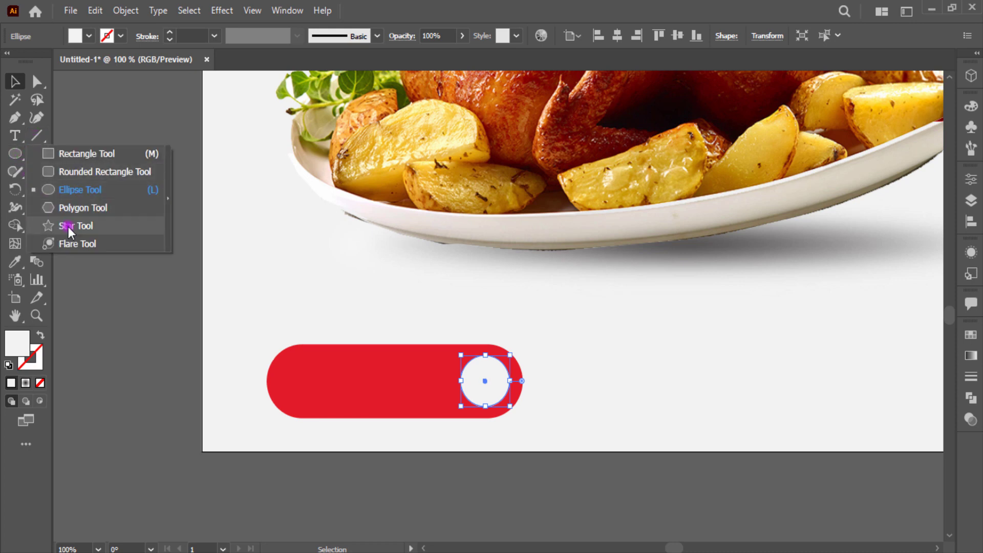
pyautogui.click(49, 172)
pyautogui.click(37, 136)
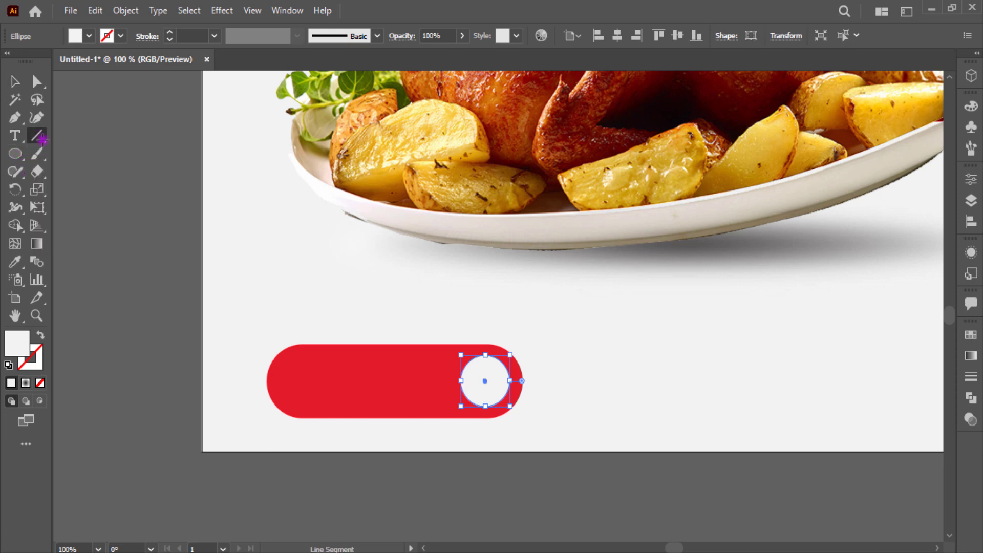
pyautogui.moveTo(154, 263); pyautogui.dragTo(169, 278)
pyautogui.click(16, 81)
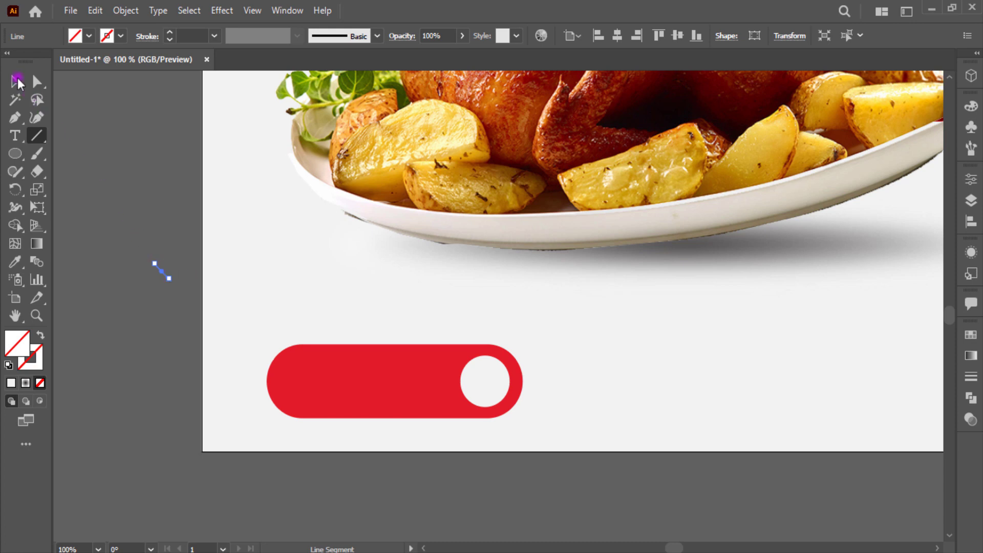
# Give the line a red stroke sampled from the pill
pyautogui.click(114, 43)
pyautogui.click(215, 193)
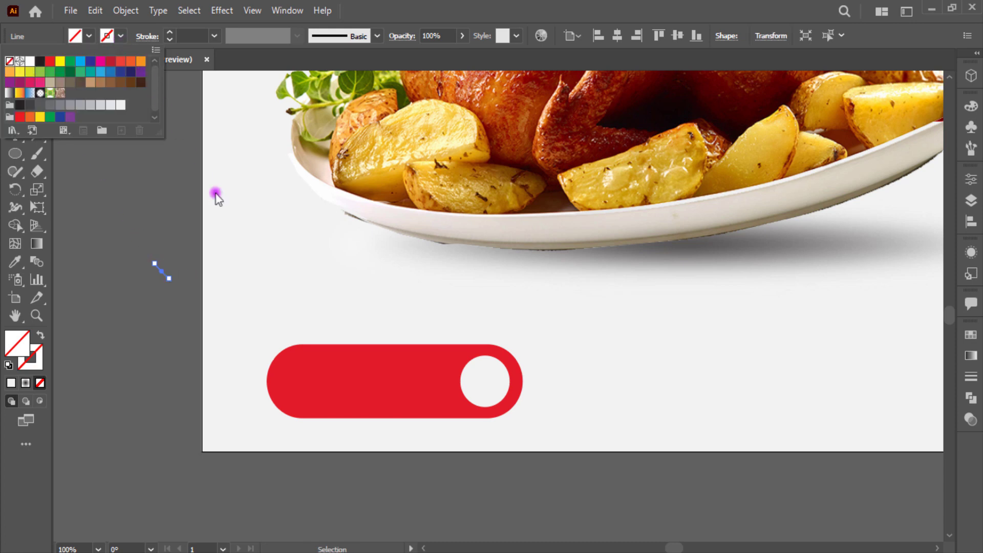
pyautogui.press('i')
pyautogui.click(324, 373)
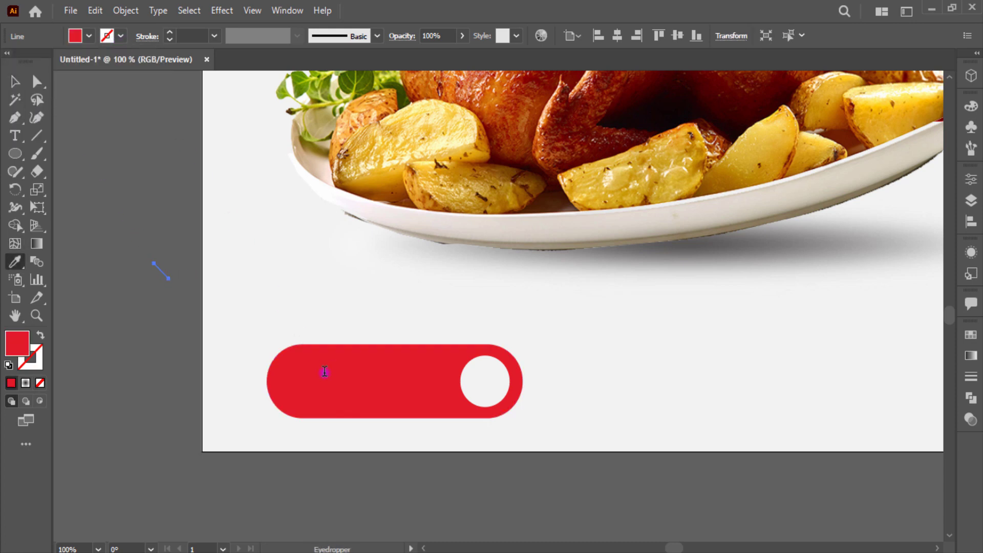
pyautogui.click(39, 334)
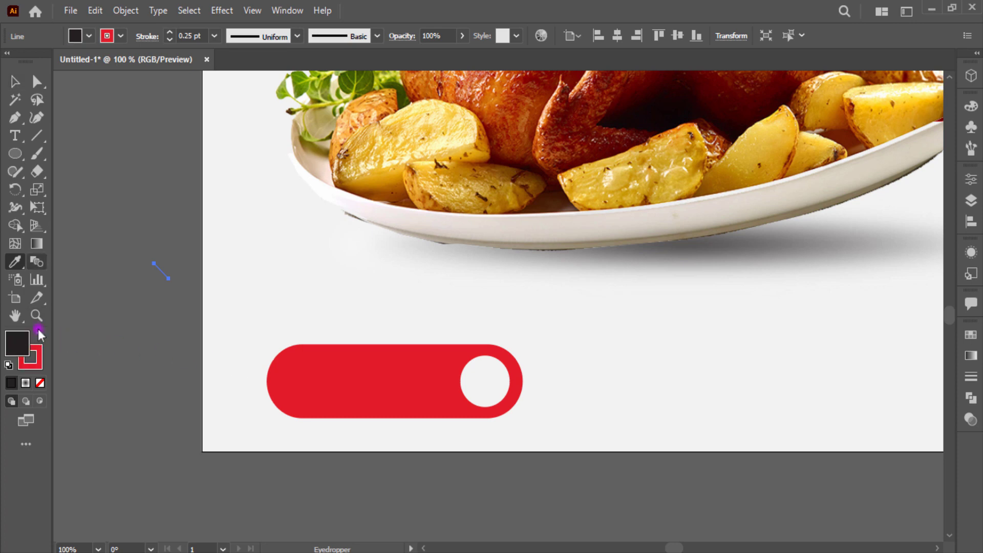
pyautogui.click(15, 82)
pyautogui.click(74, 181)
# Select the diagonal line and zoom in on it
pyautogui.click(167, 275)
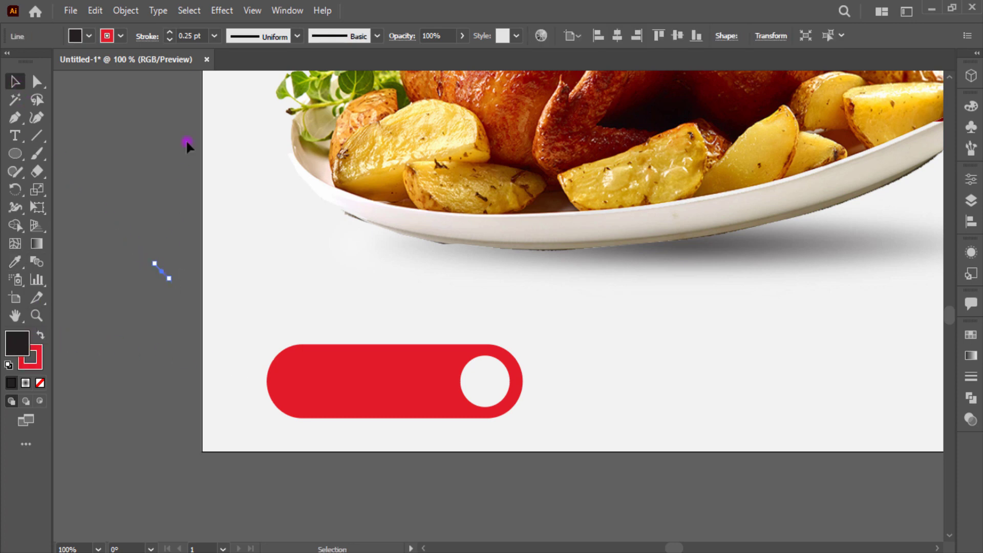
pyautogui.write('0.75')
pyautogui.scroll(1, 201, 35)
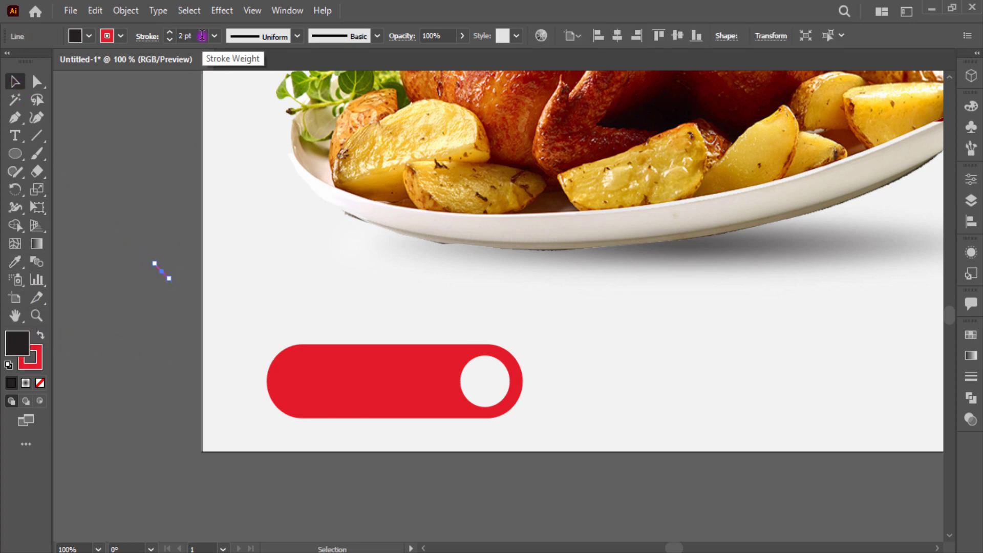
pyautogui.click(164, 259)
pyautogui.scroll(1, 164, 259)
pyautogui.scroll(1, 164, 260)
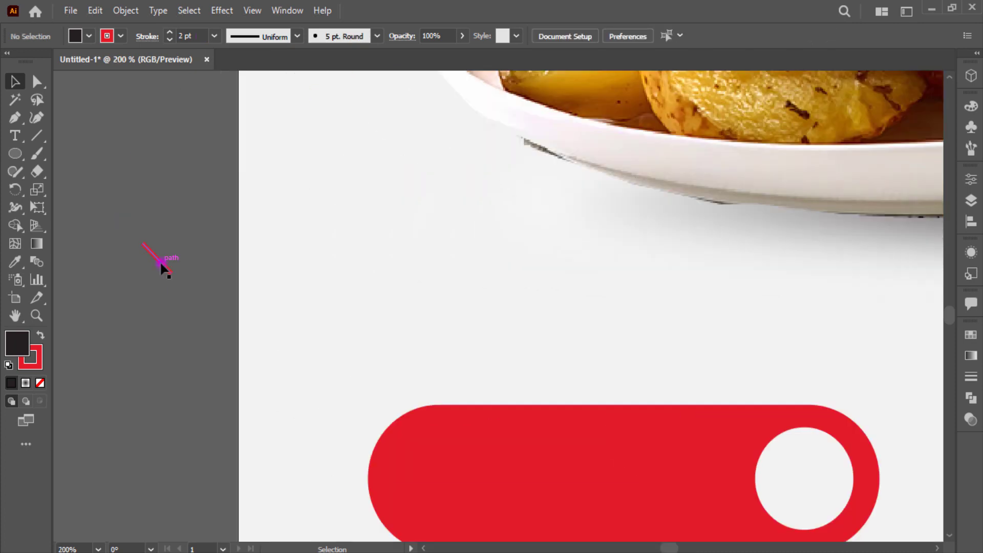
# Reflect a copy of the selected line and shift one line down to form a chevron
pyautogui.rightClick(160, 264)
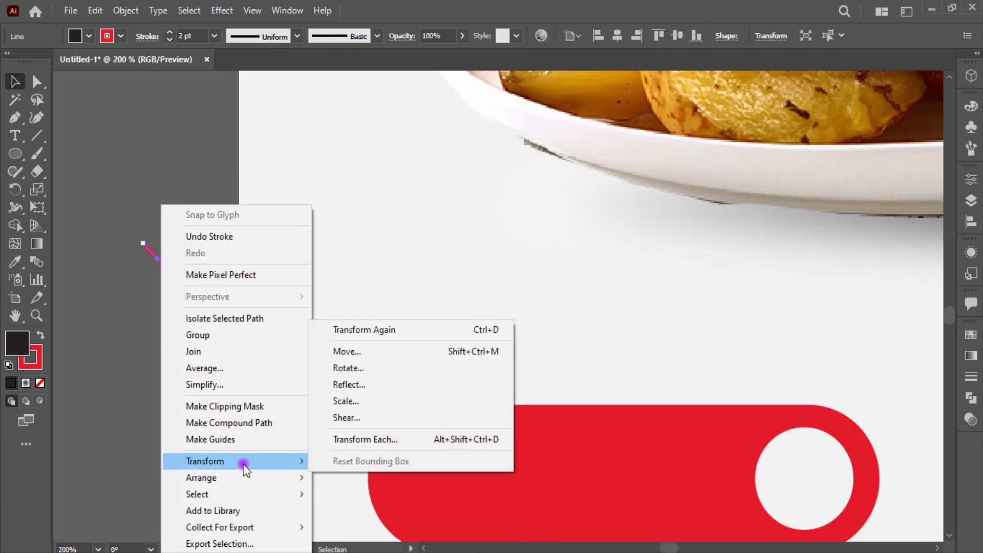
pyautogui.moveTo(201, 478)
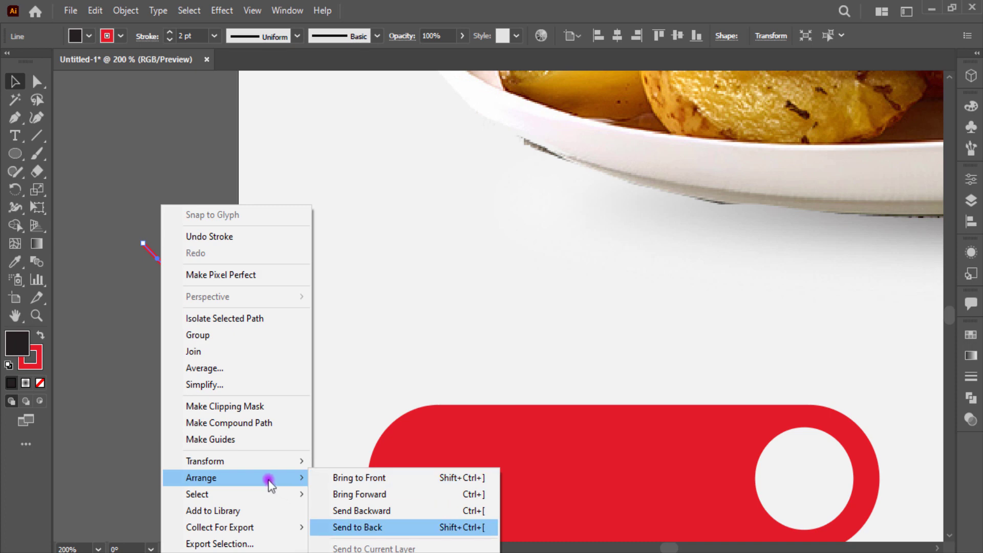
pyautogui.click(356, 385)
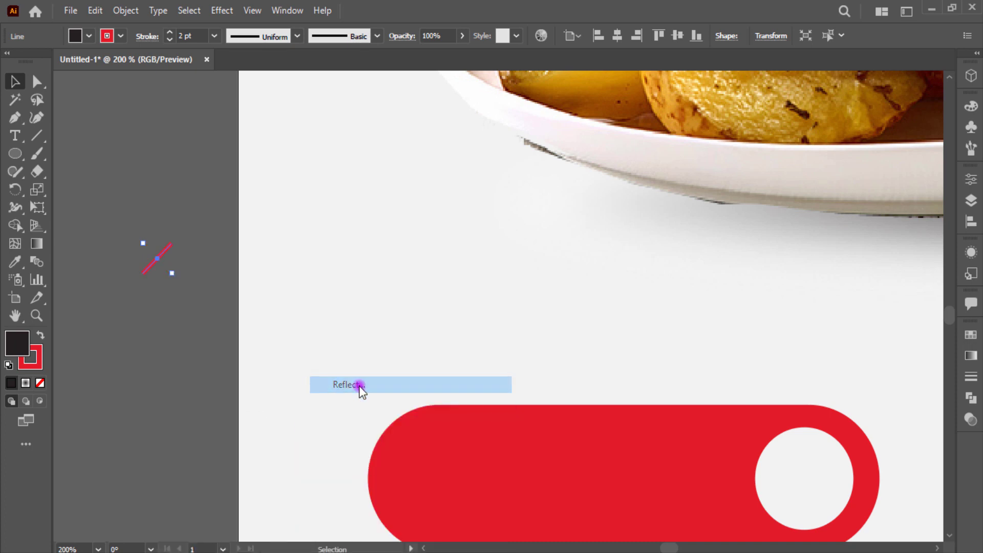
pyautogui.click(429, 528)
pyautogui.click(183, 345)
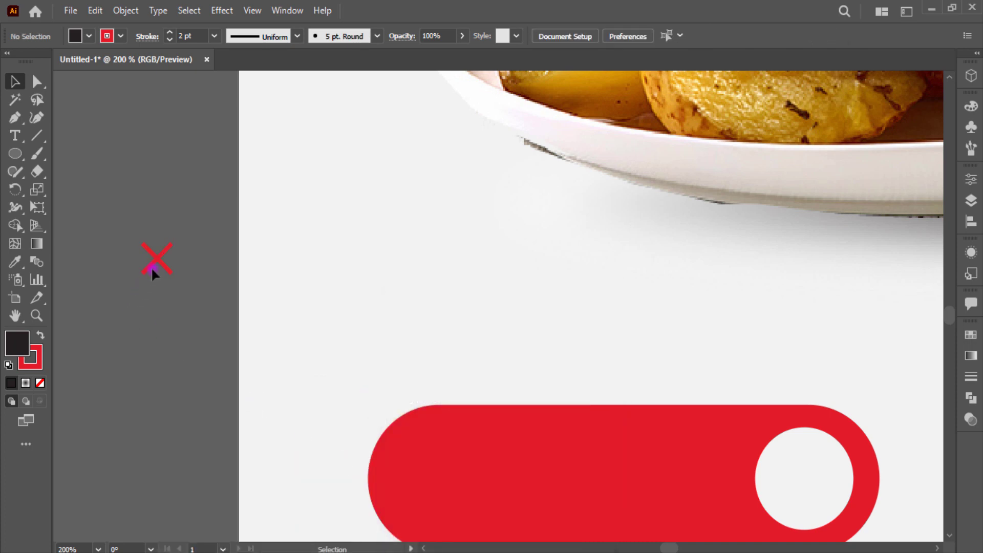
pyautogui.moveTo(163, 269); pyautogui.dragTo(164, 278)
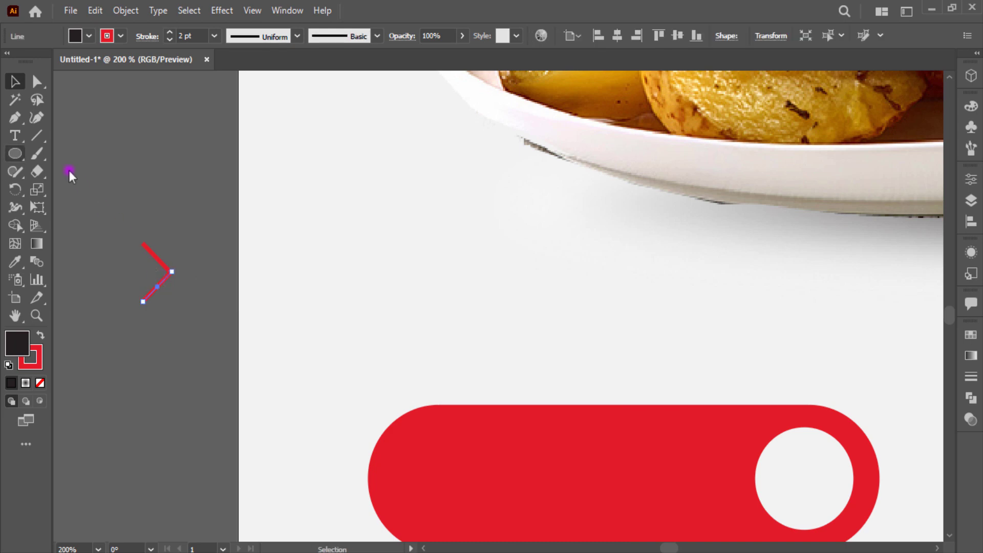
# Draw a horizontal shaft with the Line tool and move it up to meet the chevron tip
pyautogui.click(37, 135)
pyautogui.moveTo(100, 273); pyautogui.dragTo(171, 273)
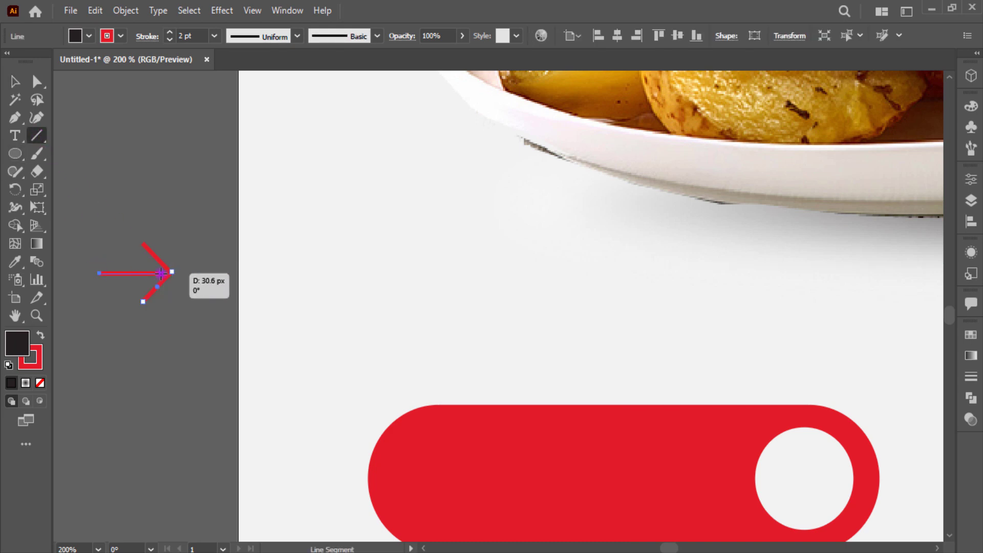
pyautogui.click(18, 87)
pyautogui.click(126, 192)
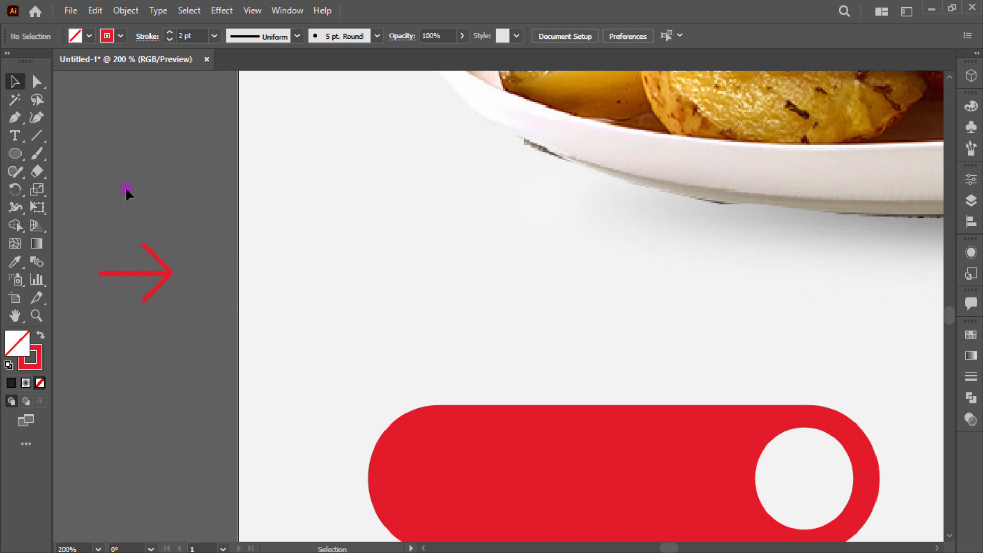
pyautogui.click(145, 305)
pyautogui.scroll(3, 149, 299)
pyautogui.click(263, 245)
pyautogui.moveTo(198, 207); pyautogui.dragTo(189, 196)
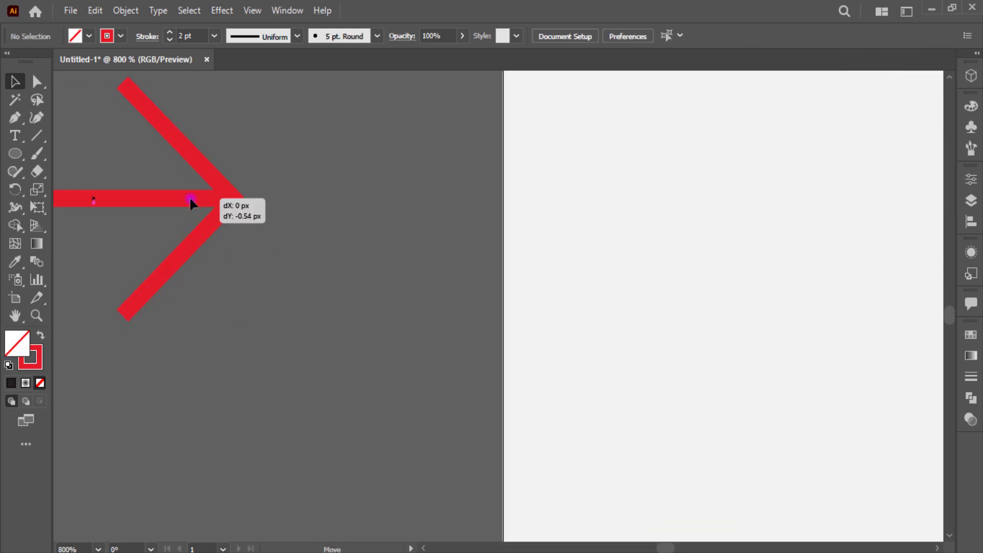
pyautogui.click(287, 194)
# Shrink the arrow and fit it inside the red button's white circle
pyautogui.click(165, 265)
pyautogui.scroll(-1, 174, 271)
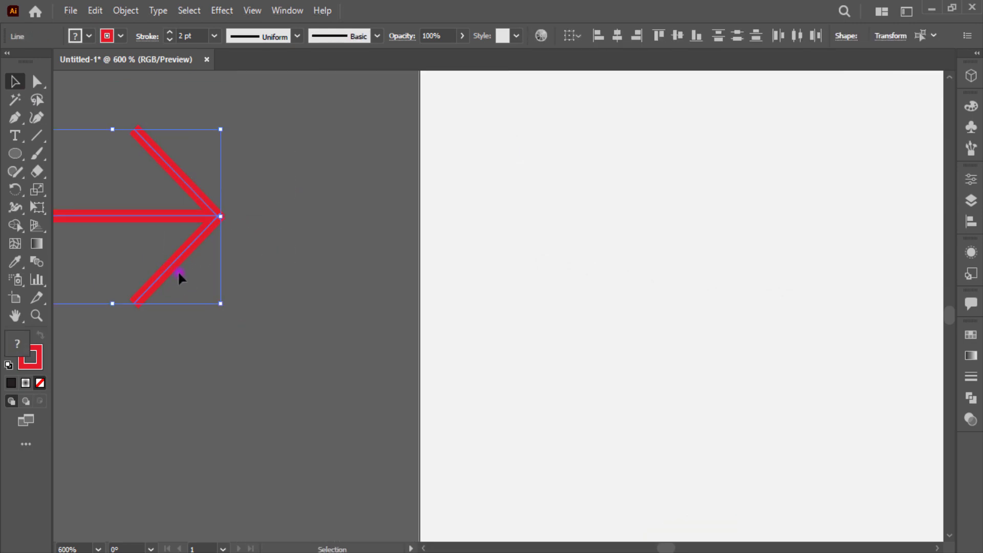
pyautogui.scroll(-1, 180, 276)
pyautogui.moveTo(224, 299); pyautogui.dragTo(173, 271)
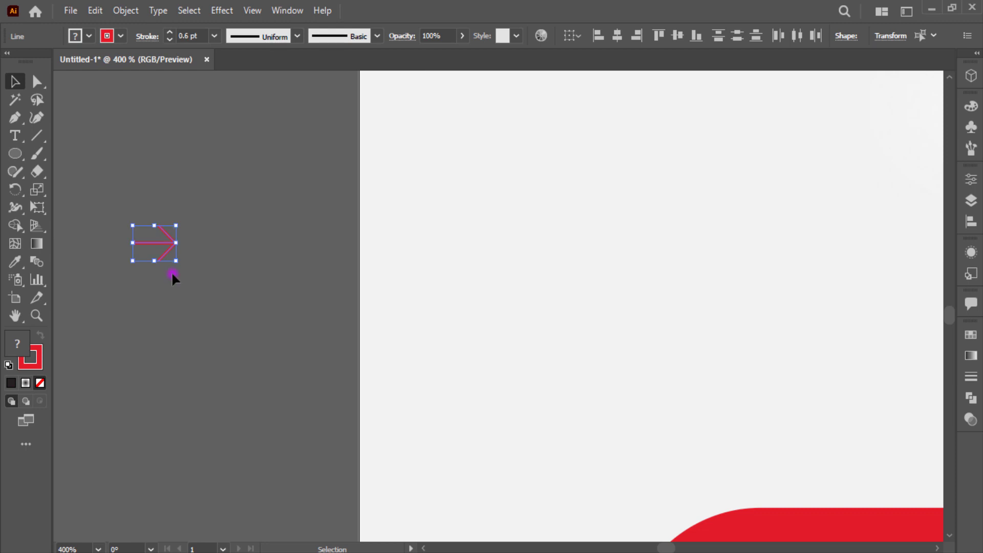
pyautogui.scroll(-1, 243, 268)
pyautogui.moveTo(243, 269); pyautogui.dragTo(122, 234)
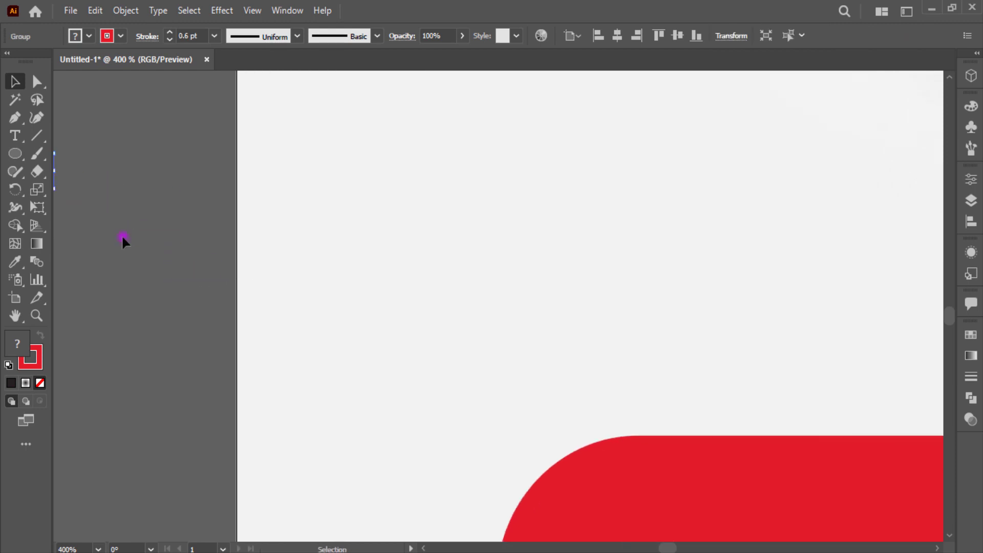
pyautogui.scroll(-1, 108, 222)
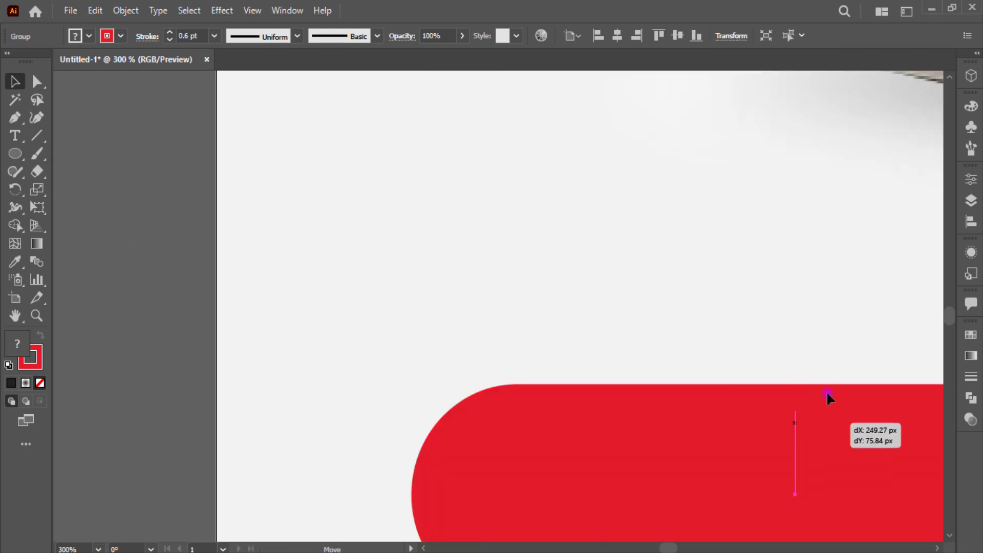
pyautogui.moveTo(74, 192); pyautogui.dragTo(547, 241)
pyautogui.moveTo(504, 293)
pyautogui.mouseDown()
pyautogui.moveTo(739, 406)
pyautogui.moveTo(786, 453)
pyautogui.mouseUp()
# Add the text 'ORDER NOW' and set it in Montserrat Bold
pyautogui.click(401, 232)
pyautogui.press('t')
pyautogui.click(174, 137)
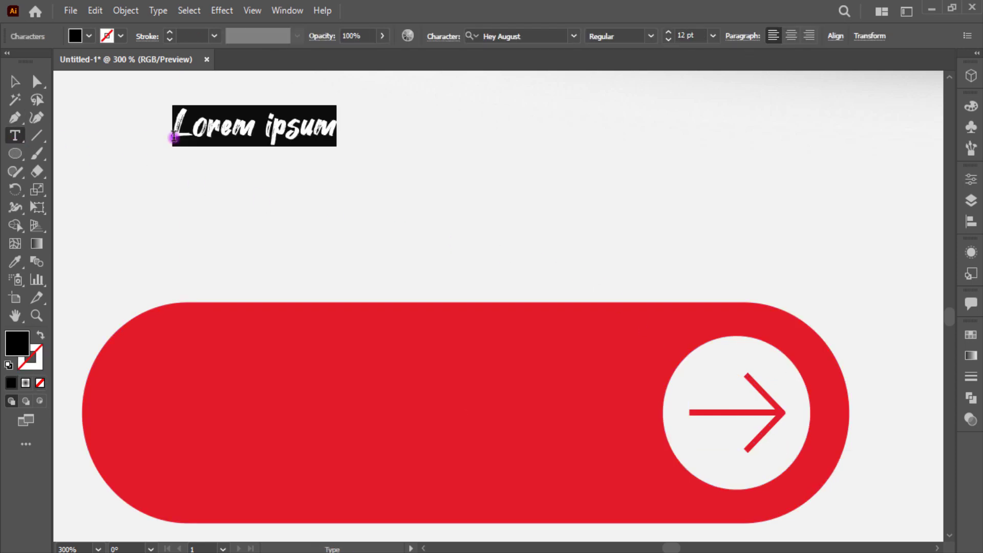
pyautogui.write('ORDER ')
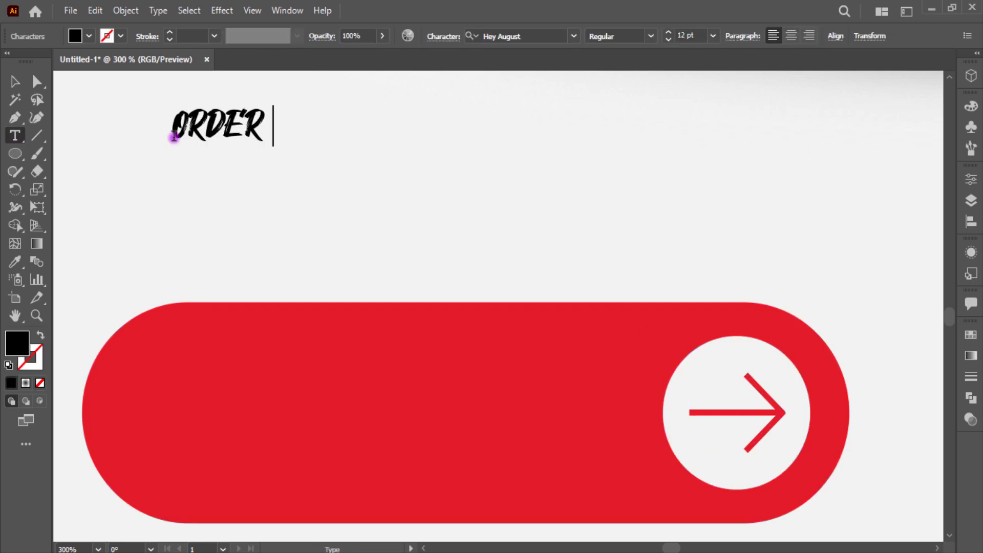
pyautogui.write('NOW')
pyautogui.click(18, 86)
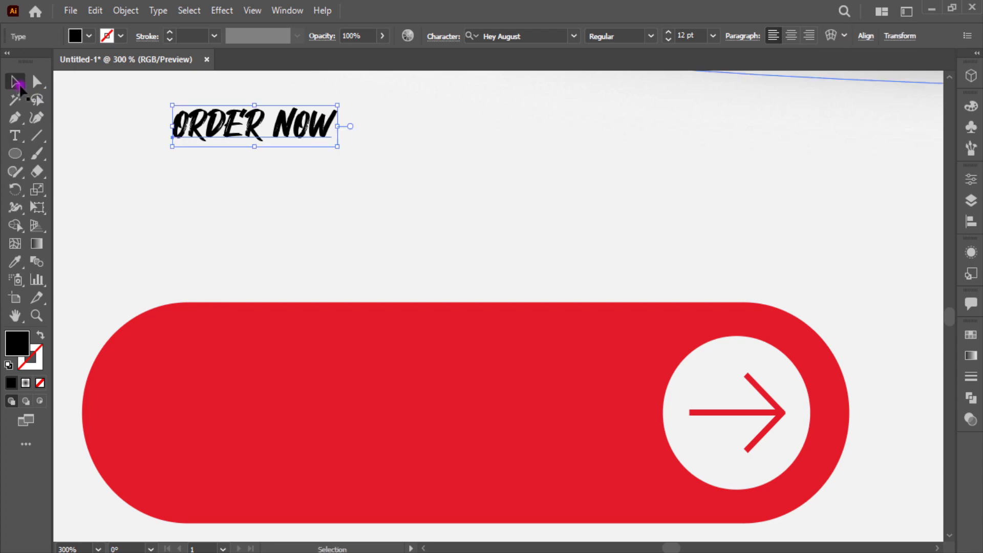
pyautogui.click(512, 36)
pyautogui.write('mo')
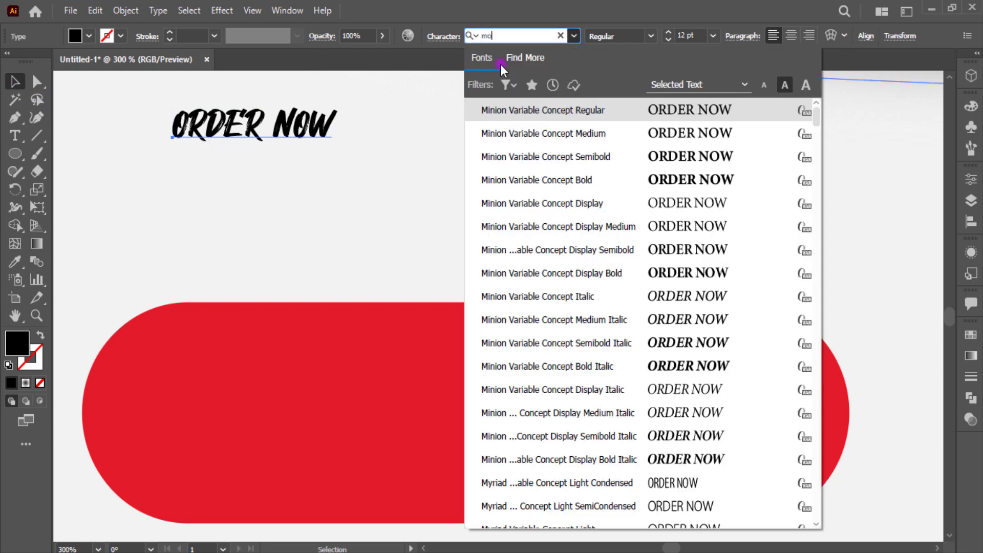
pyautogui.write('n')
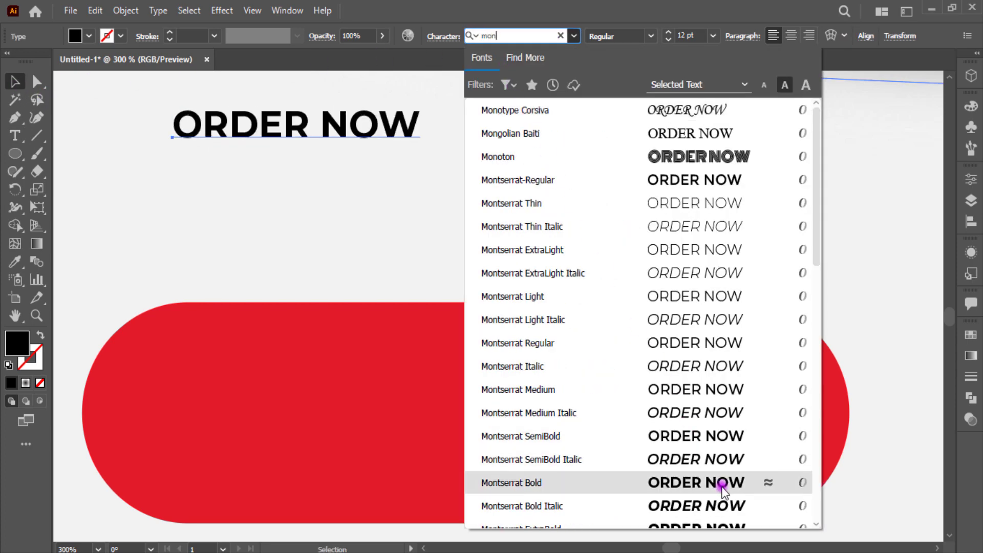
pyautogui.click(723, 487)
# Move ORDER NOW into the red pill and enlarge it to fill the button's left part
pyautogui.moveTo(377, 137)
pyautogui.mouseDown()
pyautogui.moveTo(351, 390)
pyautogui.moveTo(358, 408)
pyautogui.moveTo(657, 462)
pyautogui.mouseUp()
pyautogui.moveTo(527, 423); pyautogui.dragTo(506, 415)
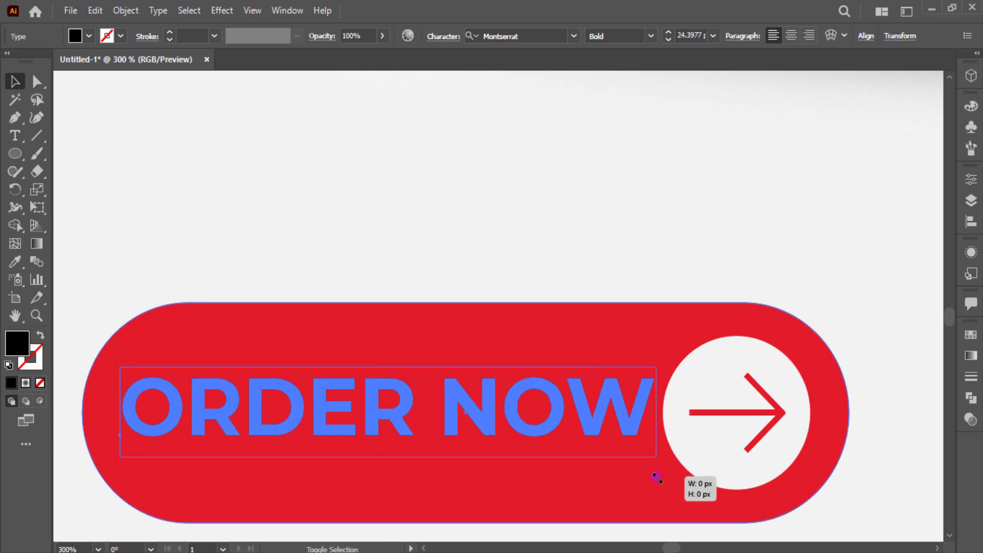
pyautogui.moveTo(627, 455); pyautogui.dragTo(660, 470)
# Fill ORDER NOW with white, then resize and nudge it left inside the button
pyautogui.press('i')
pyautogui.click(550, 251)
pyautogui.hotkey('ctrl', '0')
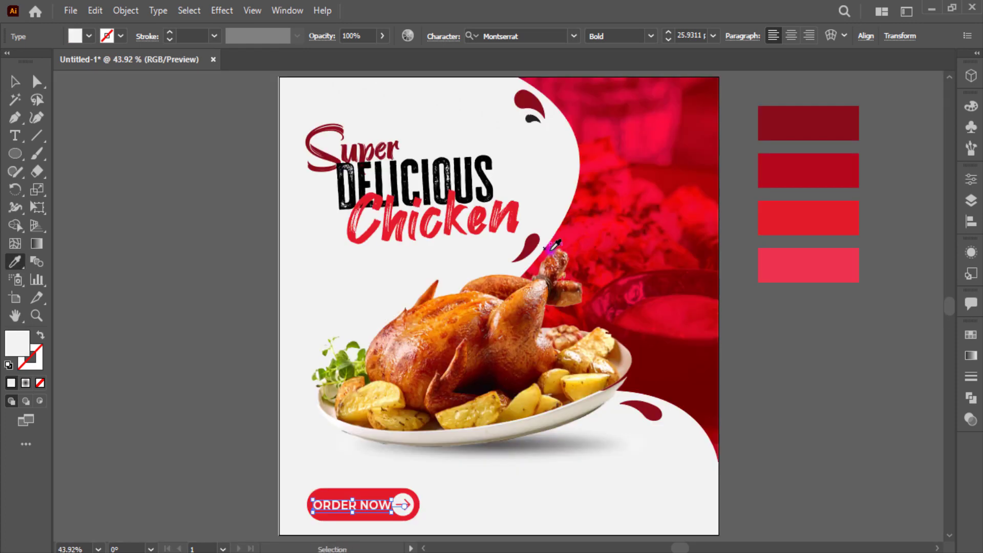
pyautogui.press('v')
pyautogui.click(445, 517)
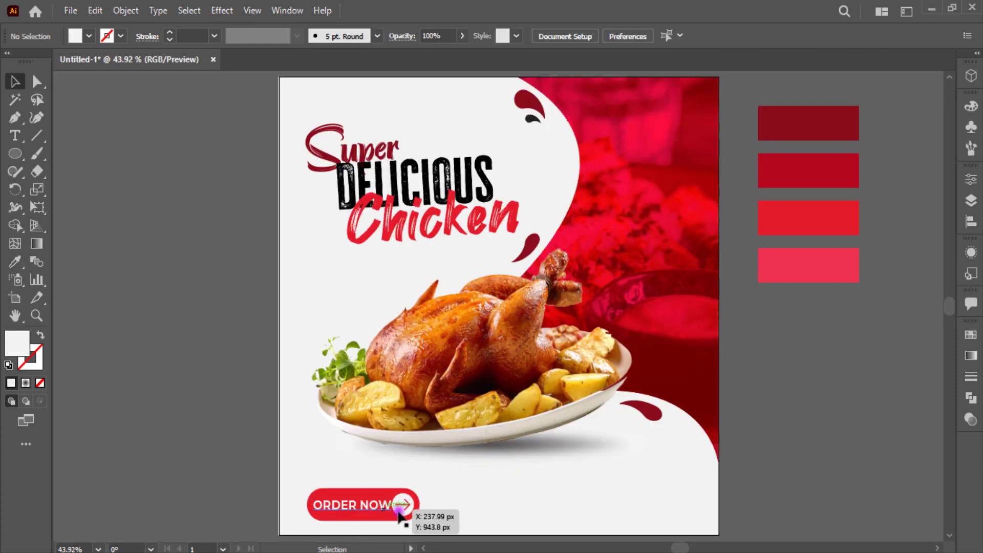
pyautogui.keyDown('alt'); pyautogui.scroll(2, 379, 507); pyautogui.keyUp('alt')
pyautogui.click(351, 510)
pyautogui.keyDown('alt'); pyautogui.scroll(3, 389, 514); pyautogui.keyUp('alt')
pyautogui.moveTo(404, 519); pyautogui.dragTo(398, 512)
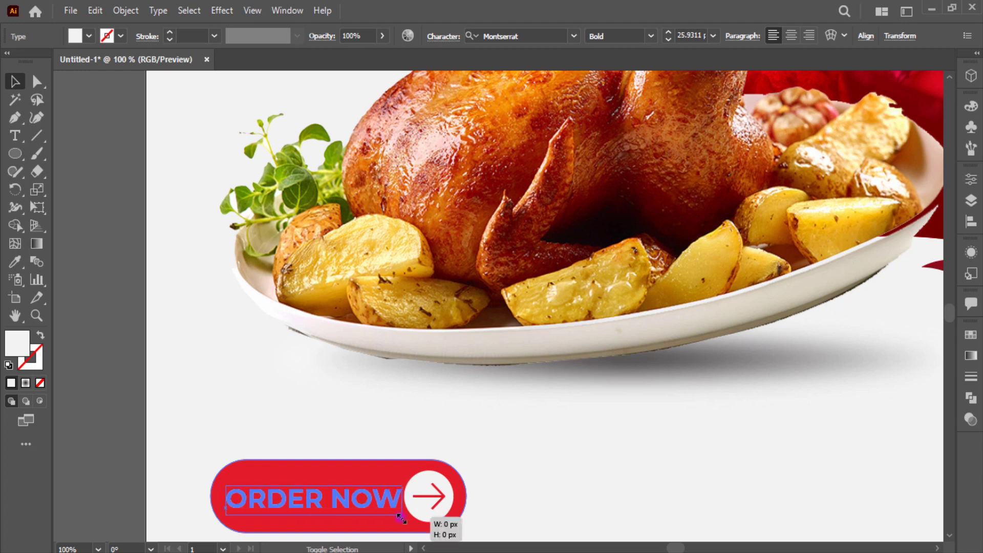
pyautogui.click(346, 439)
pyautogui.scroll(-2, 340, 430)
pyautogui.moveTo(324, 467); pyautogui.dragTo(319, 463)
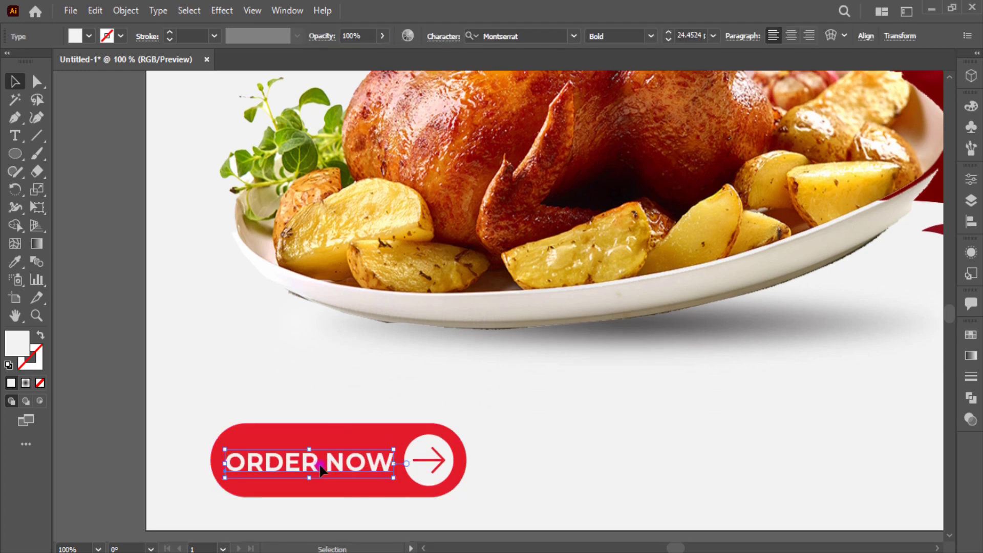
# Make ORDER NOW Montserrat ExtraBold and scale the whole button down slightly
pyautogui.click(652, 35)
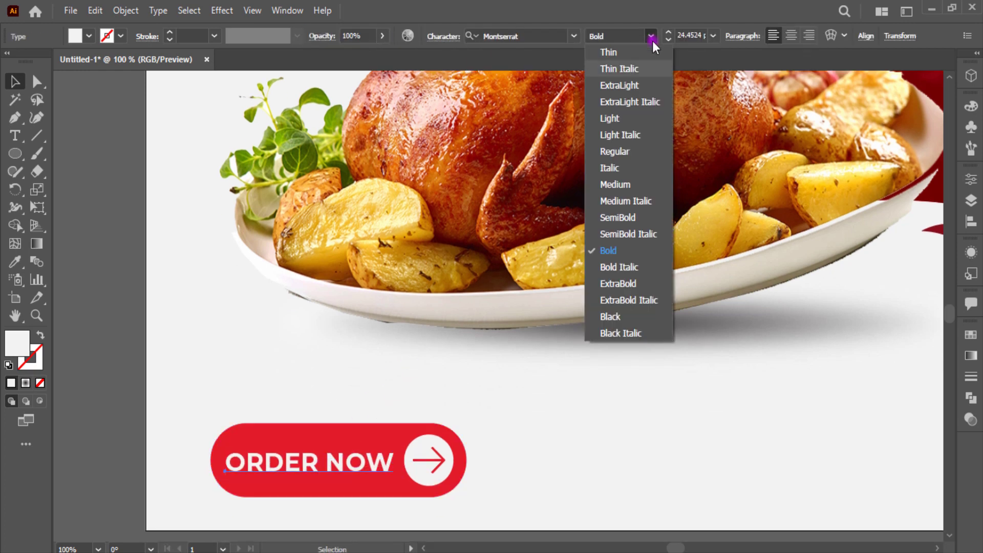
pyautogui.click(655, 282)
pyautogui.click(553, 463)
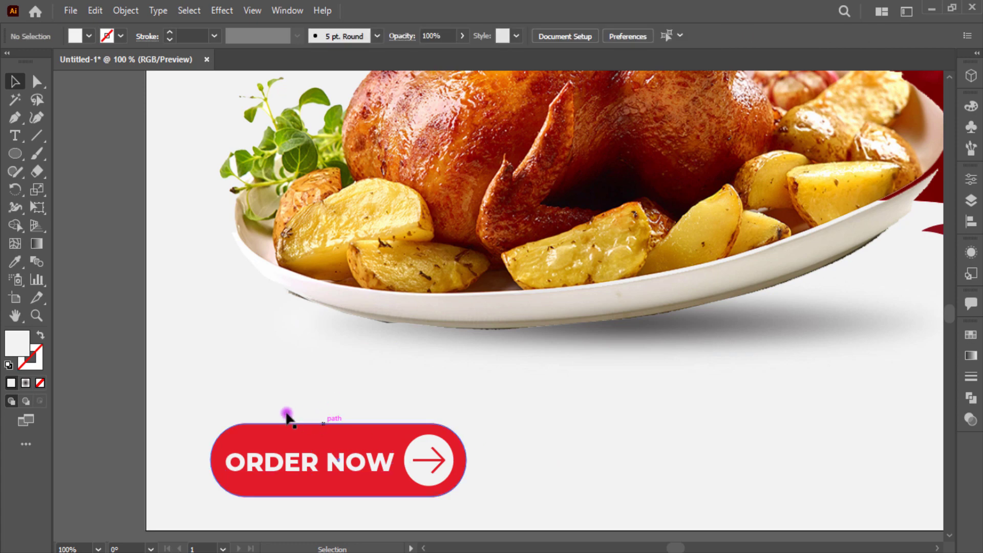
pyautogui.moveTo(433, 515)
pyautogui.mouseDown()
pyautogui.moveTo(464, 492)
pyautogui.moveTo(444, 491)
pyautogui.mouseUp()
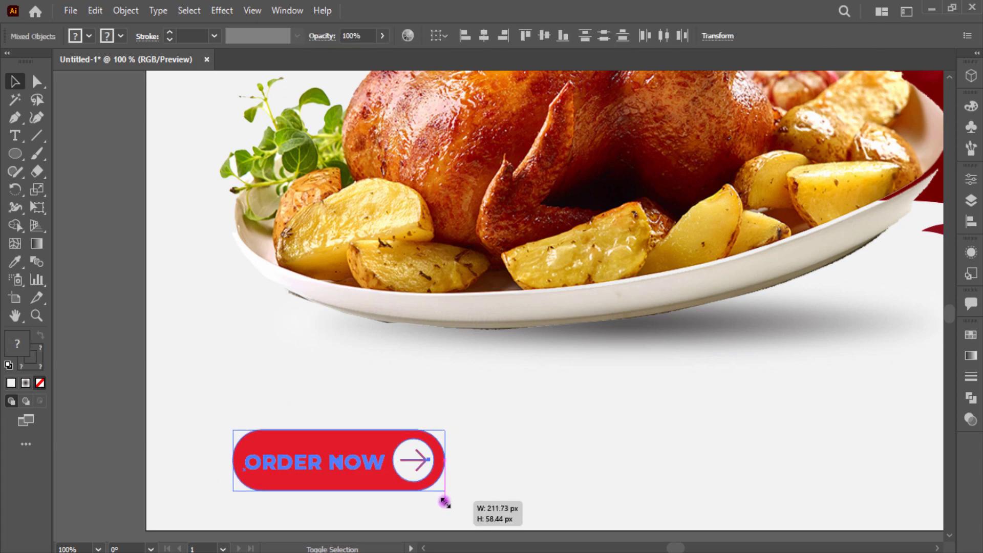
pyautogui.hotkey('ctrl', '0')
pyautogui.click(525, 471)
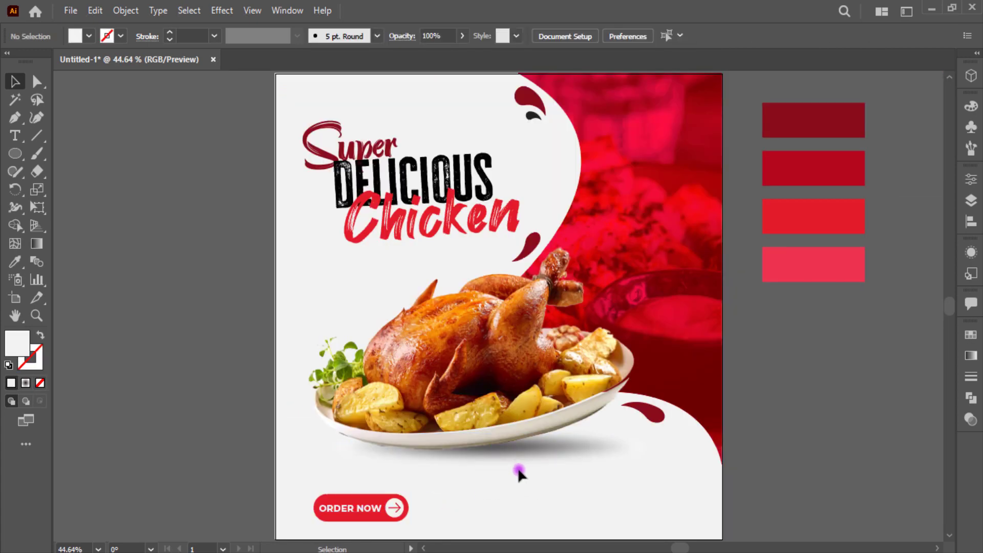
# Give the button's arrow a 4 pt stroke and drag a copy of the button rightward
pyautogui.keyDown('alt'); pyautogui.scroll(5, 401, 500); pyautogui.keyUp('alt')
pyautogui.click(351, 512)
pyautogui.scroll(-1, 352, 501)
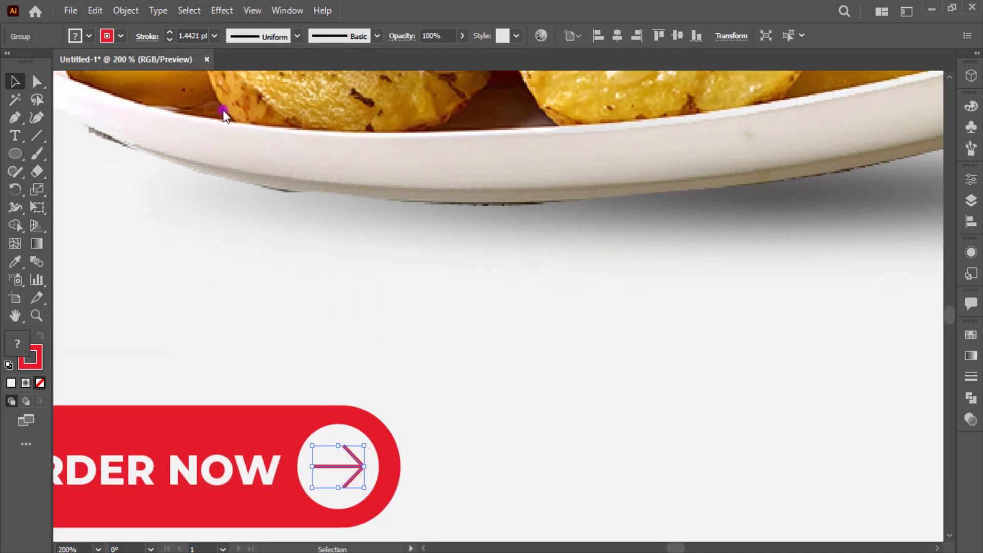
pyautogui.scroll(1, 198, 35)
pyautogui.click(410, 349)
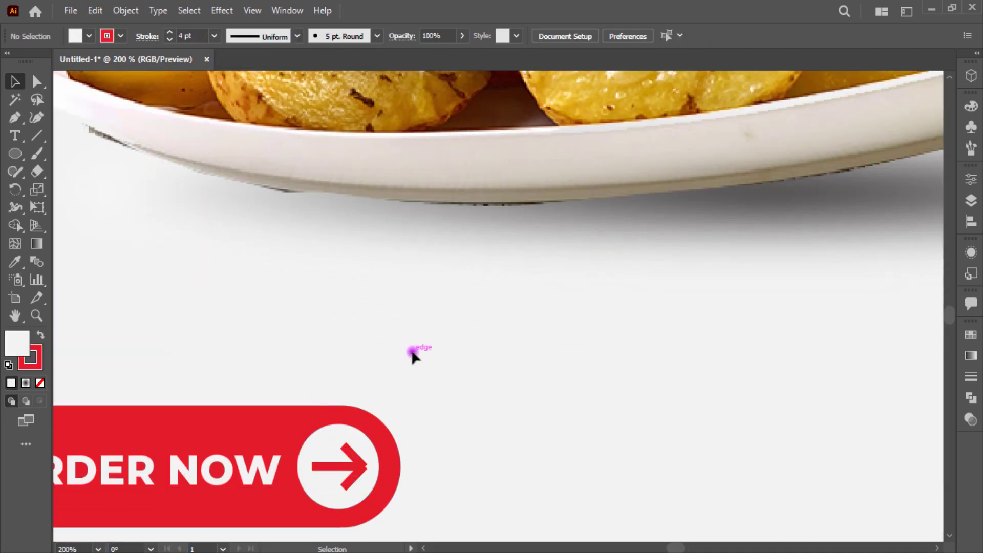
pyautogui.hotkey('ctrl', '0')
pyautogui.moveTo(397, 504); pyautogui.dragTo(680, 511)
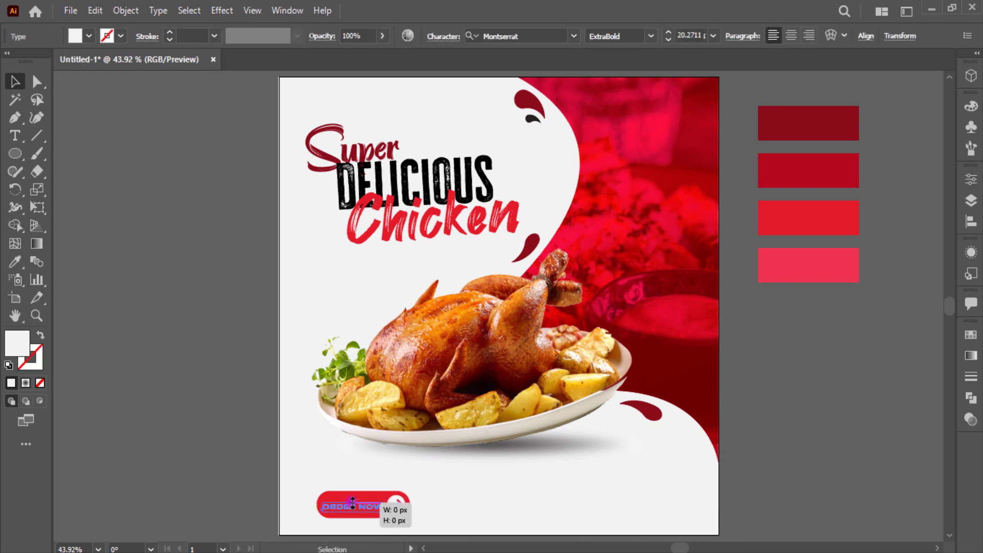
# Place a copy of ORDER NOW at the bottom right and colour it with the red swatch
pyautogui.moveTo(373, 507); pyautogui.dragTo(666, 514)
pyautogui.press('i')
pyautogui.click(829, 270)
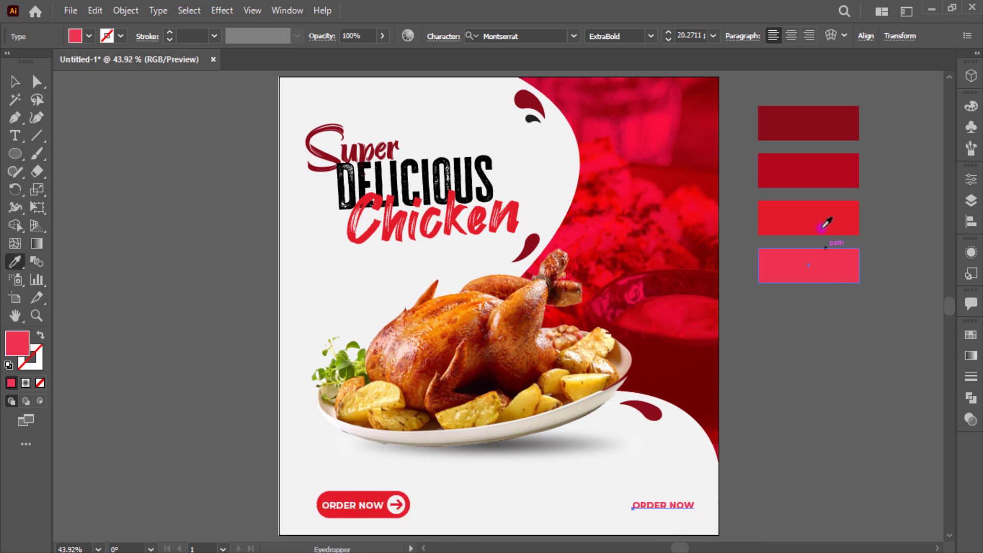
pyautogui.click(822, 225)
pyautogui.click(14, 81)
pyautogui.scroll(2, 668, 479)
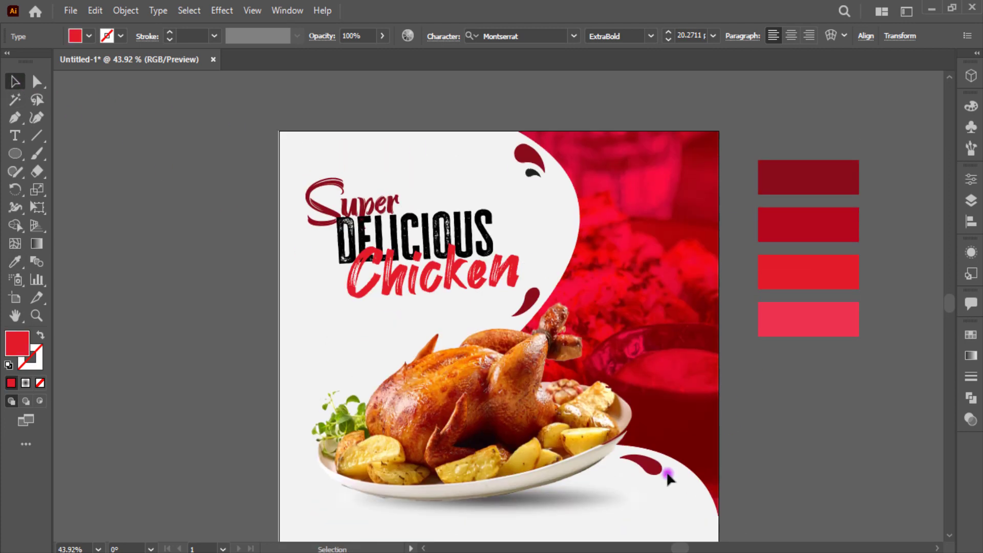
pyautogui.scroll(-3, 668, 479)
pyautogui.scroll(3, 669, 532)
pyautogui.scroll(-3, 668, 472)
pyautogui.moveTo(666, 440)
pyautogui.mouseDown()
pyautogui.moveTo(660, 363)
pyautogui.moveTo(664, 407)
pyautogui.mouseUp()
pyautogui.hotkey('ctrl', 'z')
pyautogui.press('t')
pyautogui.tripleClick(649, 408)
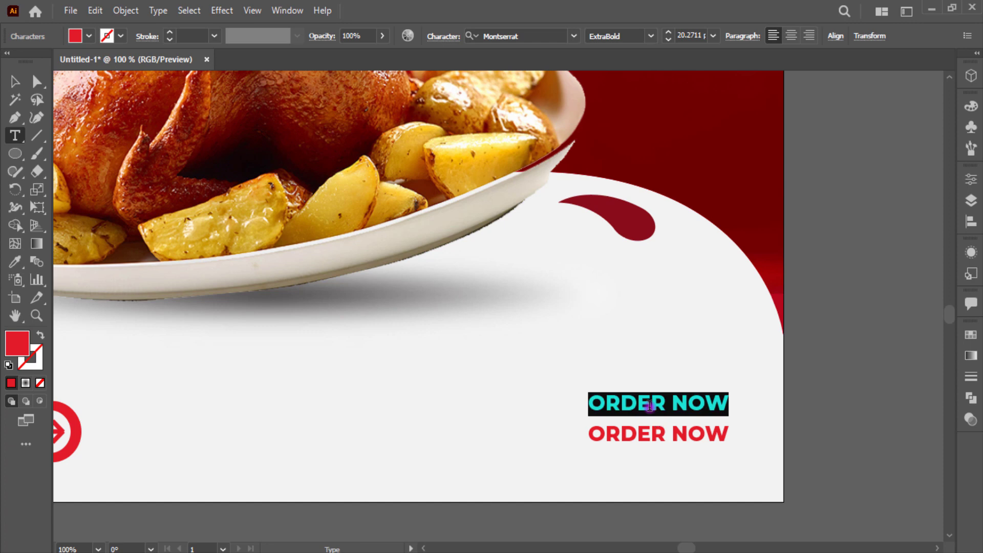
pyautogui.write('Contact us')
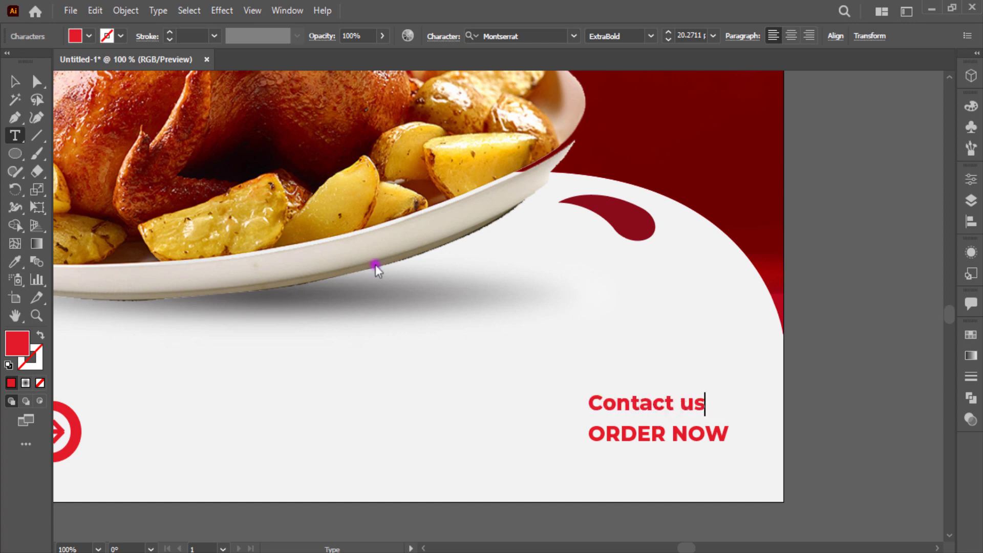
pyautogui.press('Escape')
pyautogui.tripleClick(629, 433)
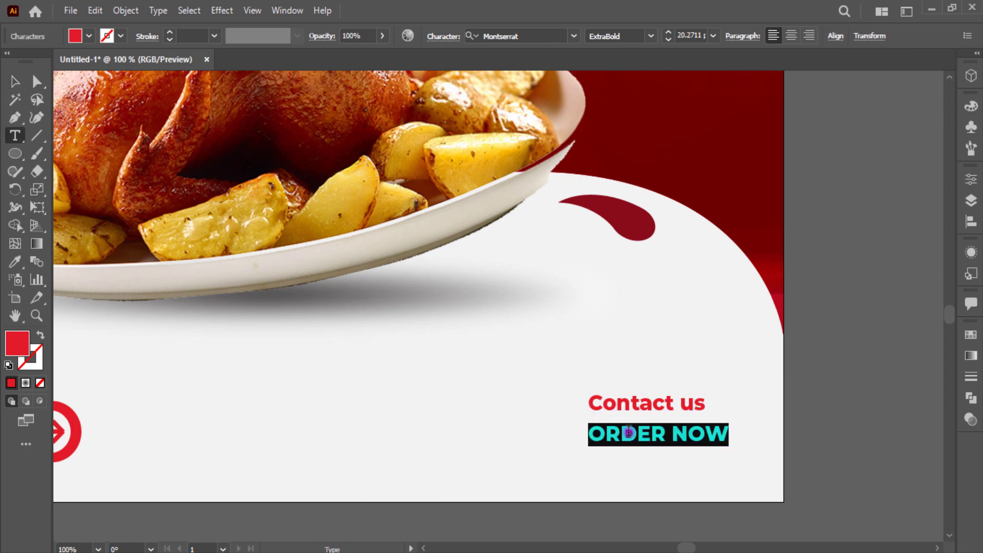
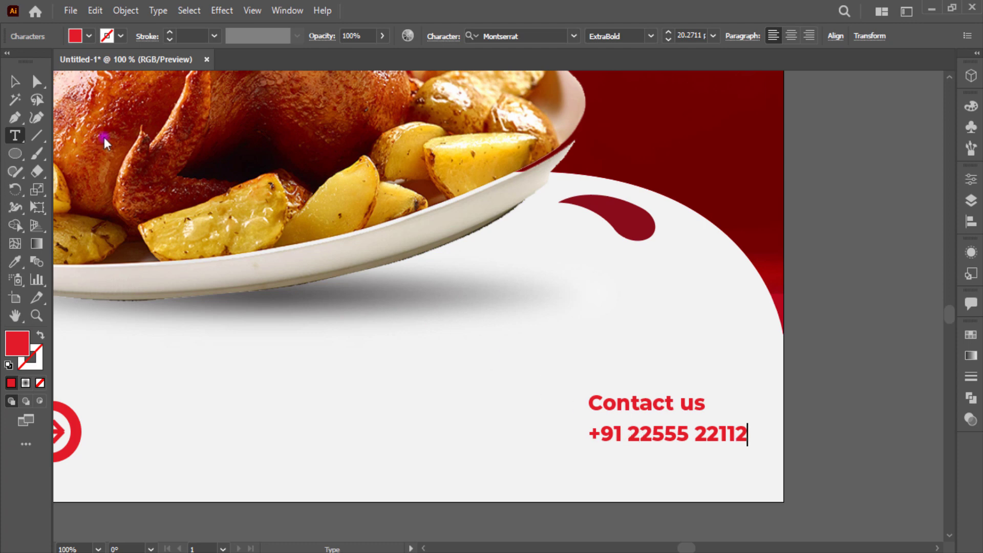
pyautogui.click(15, 81)
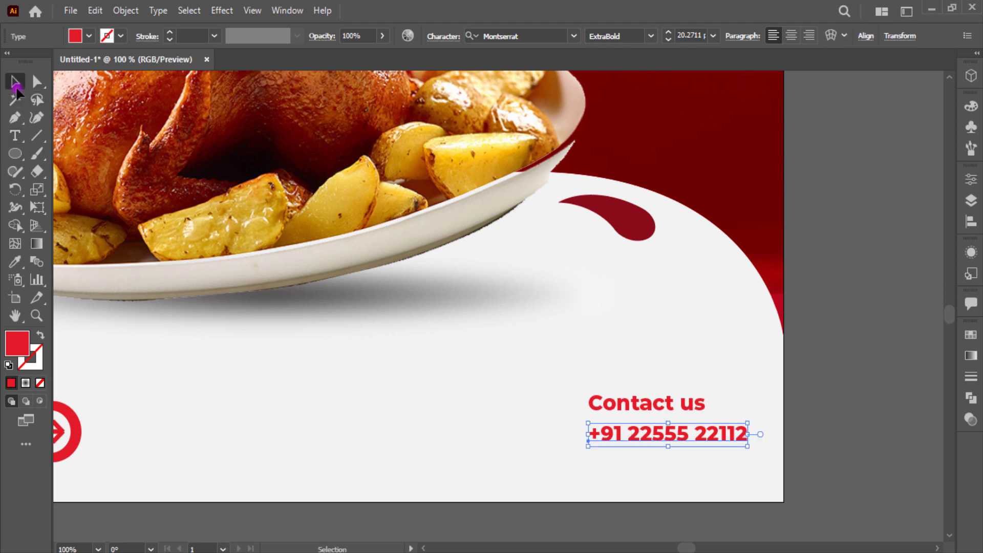
# Enlarge the phone number and align it under Contact us
pyautogui.moveTo(667, 434); pyautogui.dragTo(614, 433)
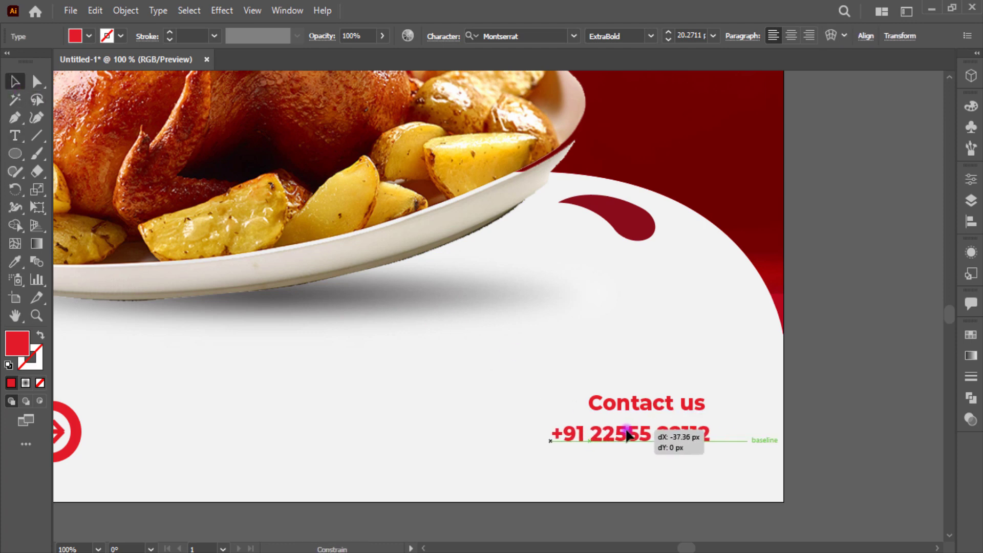
pyautogui.moveTo(547, 420); pyautogui.dragTo(444, 407)
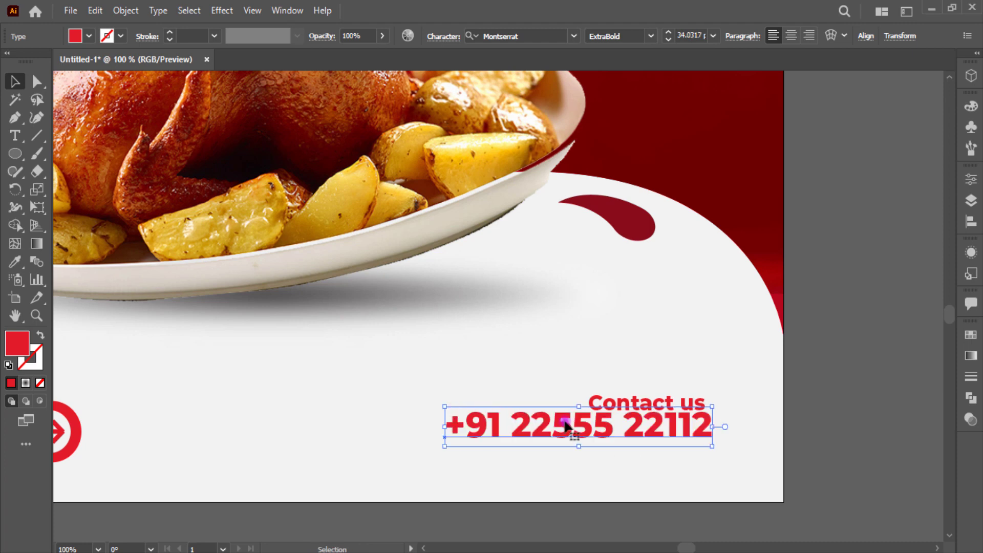
pyautogui.click(680, 446)
pyautogui.moveTo(692, 443); pyautogui.dragTo(689, 446)
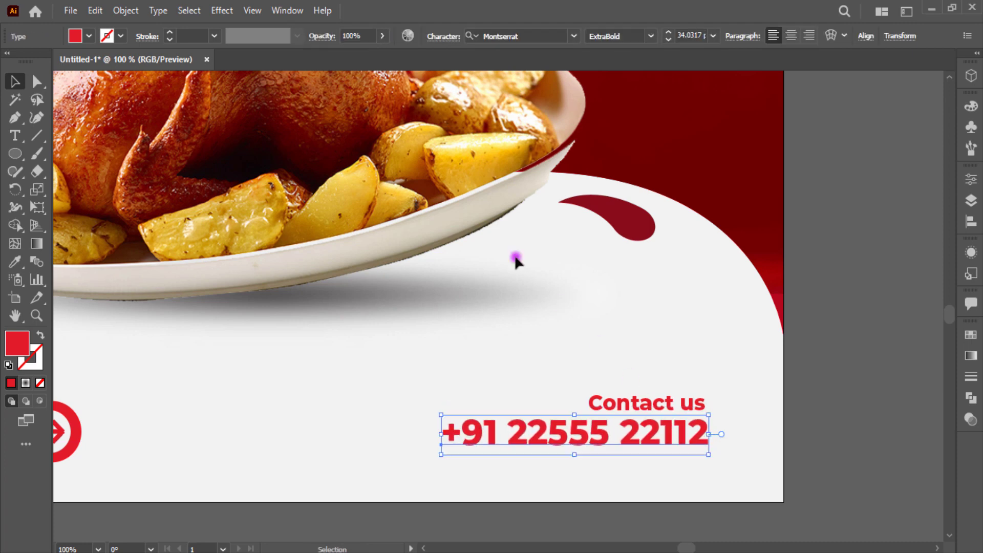
# Fill the phone number and the DELICIOUS headline word with dark grey
pyautogui.hotkey('ctrl', '0')
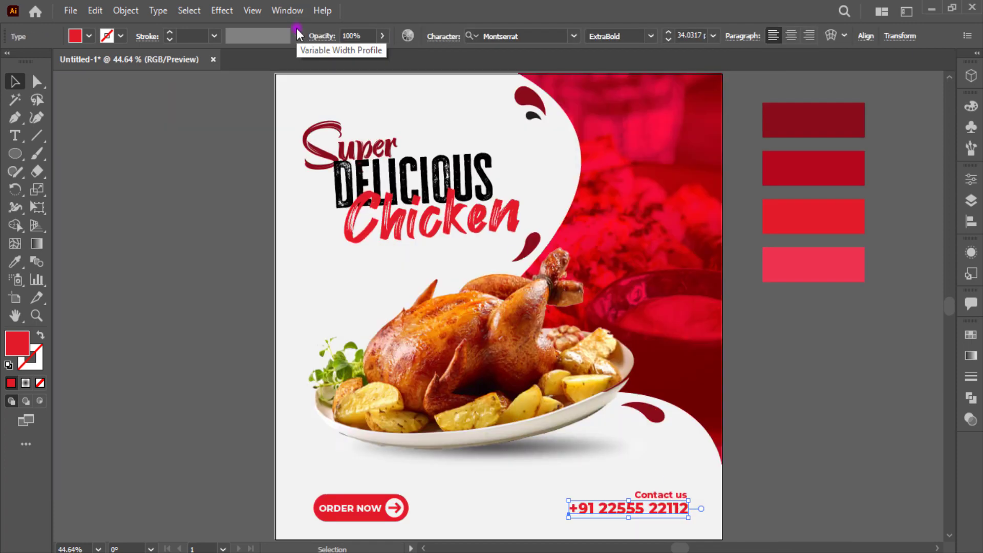
pyautogui.click(89, 35)
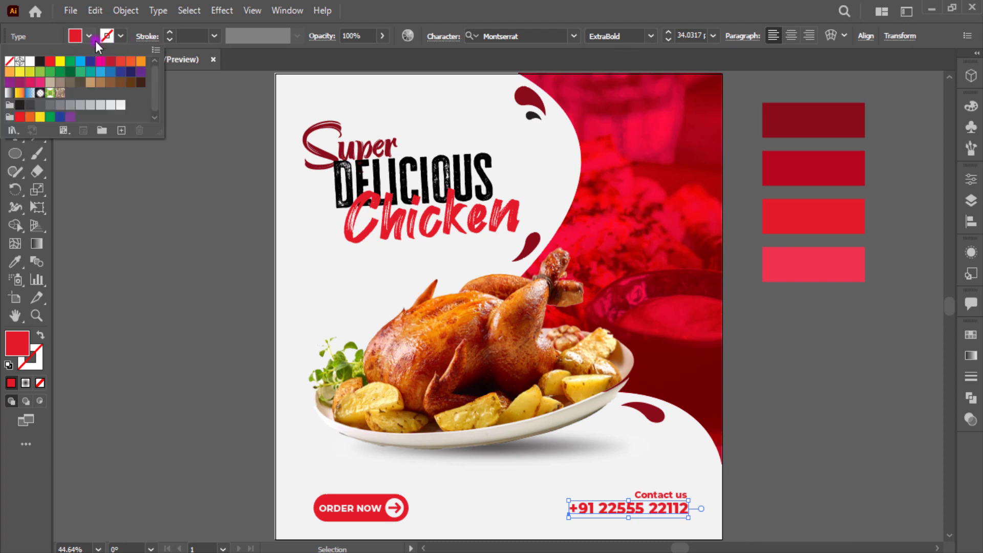
pyautogui.click(29, 104)
pyautogui.click(244, 380)
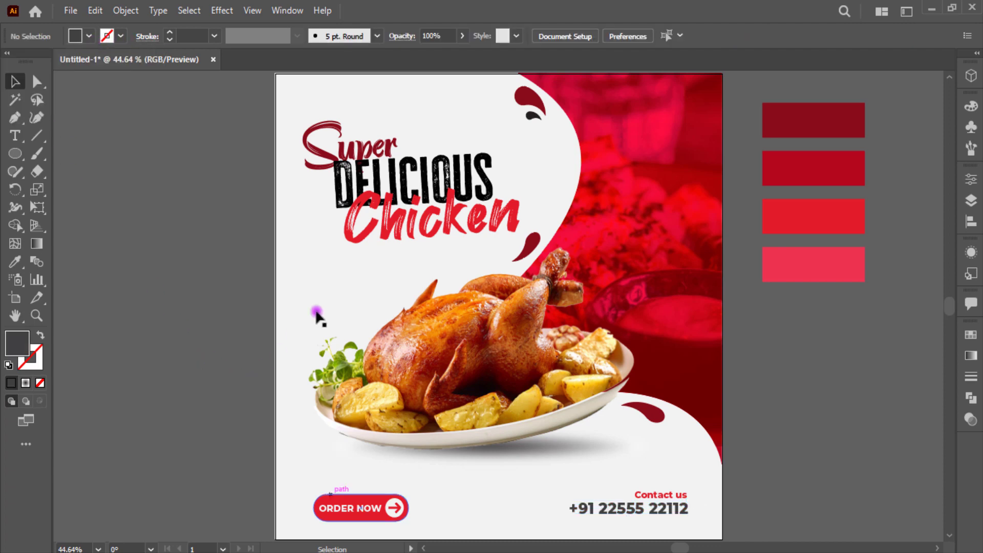
pyautogui.click(457, 169)
pyautogui.click(89, 35)
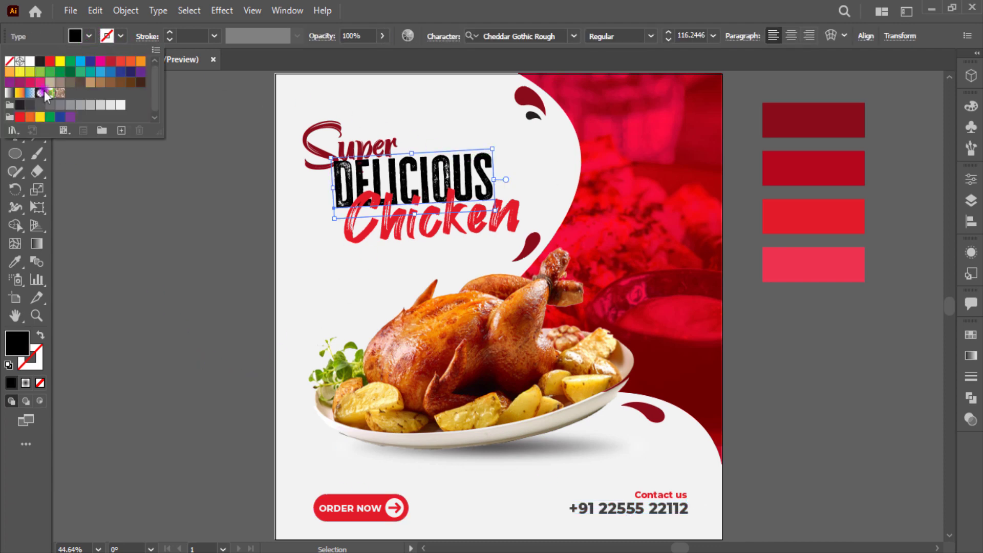
pyautogui.click(29, 104)
pyautogui.click(116, 213)
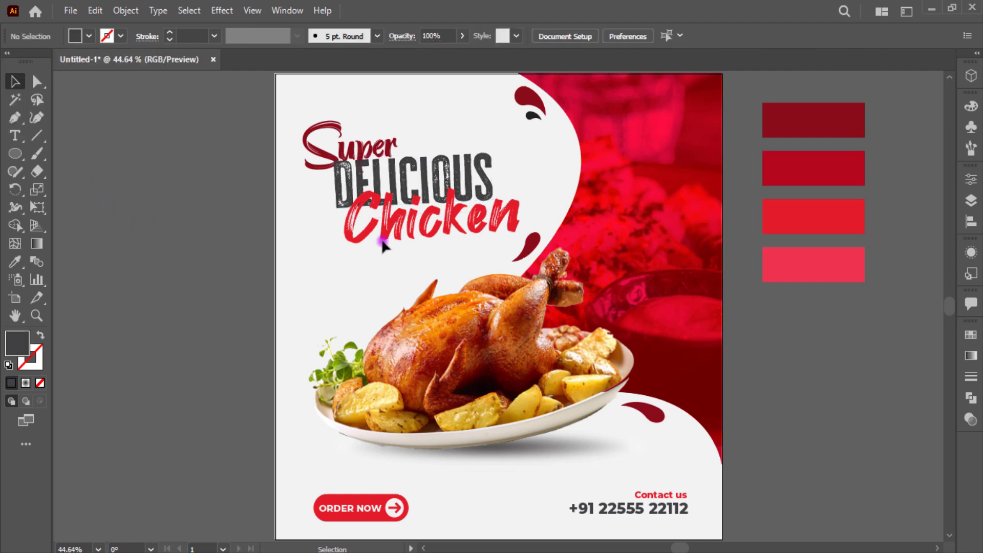
# Turn the small red splash below Chicken dark grey
pyautogui.click(531, 247)
pyautogui.click(89, 36)
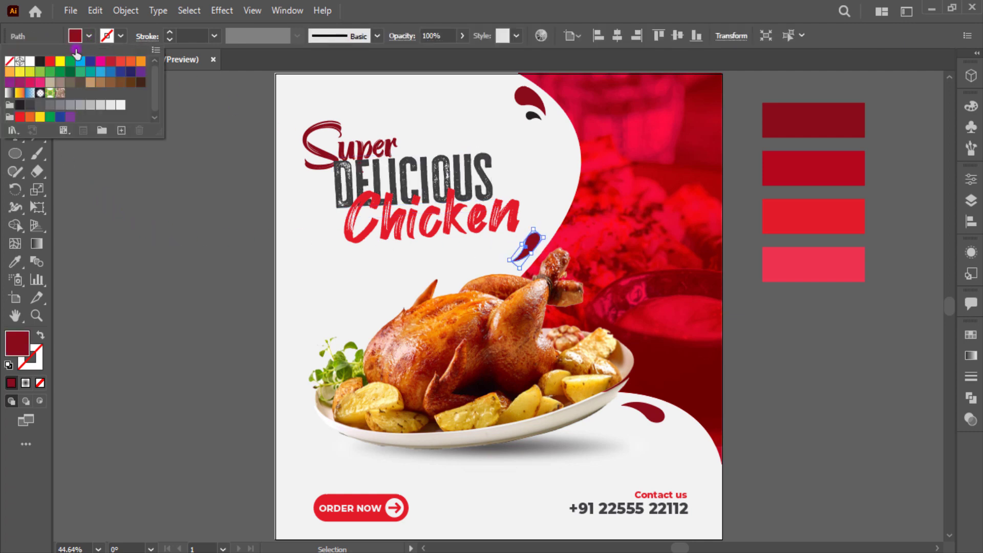
pyautogui.click(30, 104)
pyautogui.click(201, 271)
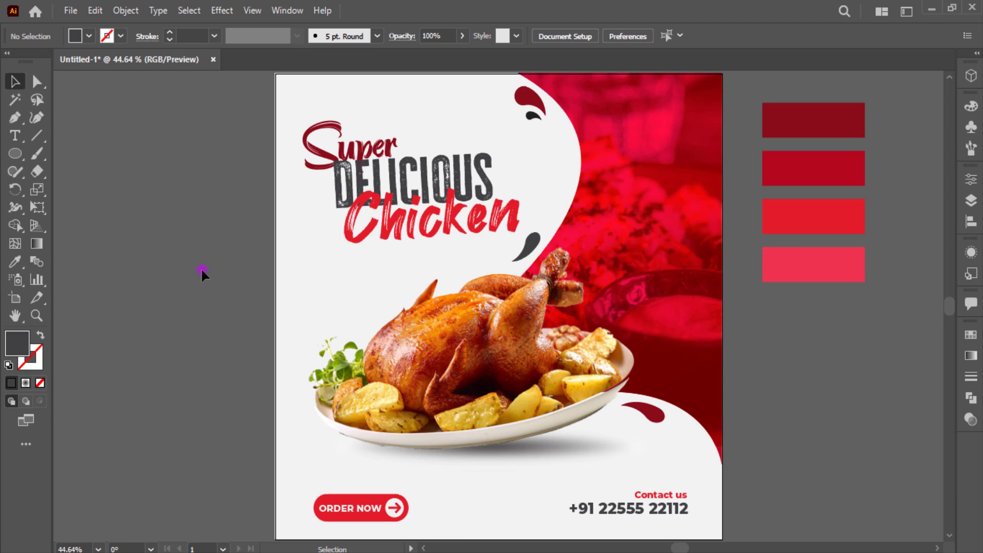
pyautogui.moveTo(15, 153)
pyautogui.mouseDown()
pyautogui.moveTo(75, 194)
pyautogui.moveTo(124, 188)
pyautogui.mouseUp()
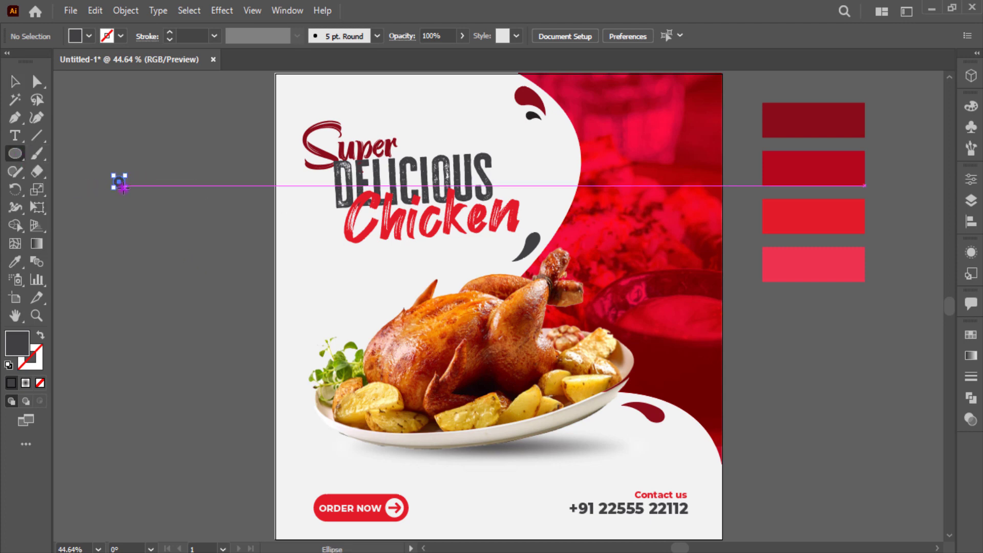
# Shrink the small circle and duplicate it with Ctrl+D into rows of dots
pyautogui.press('v')
pyautogui.click(121, 189)
pyautogui.scroll(2, 121, 190)
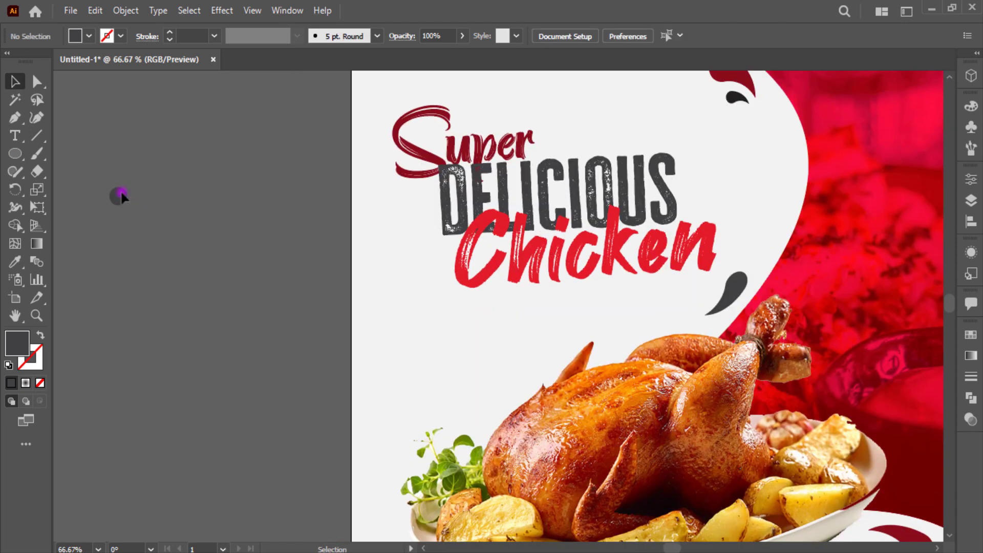
pyautogui.click(119, 195)
pyautogui.moveTo(122, 202)
pyautogui.mouseDown()
pyautogui.moveTo(107, 176)
pyautogui.moveTo(131, 169)
pyautogui.mouseUp()
pyautogui.scroll(3, 123, 201)
pyautogui.click(116, 173)
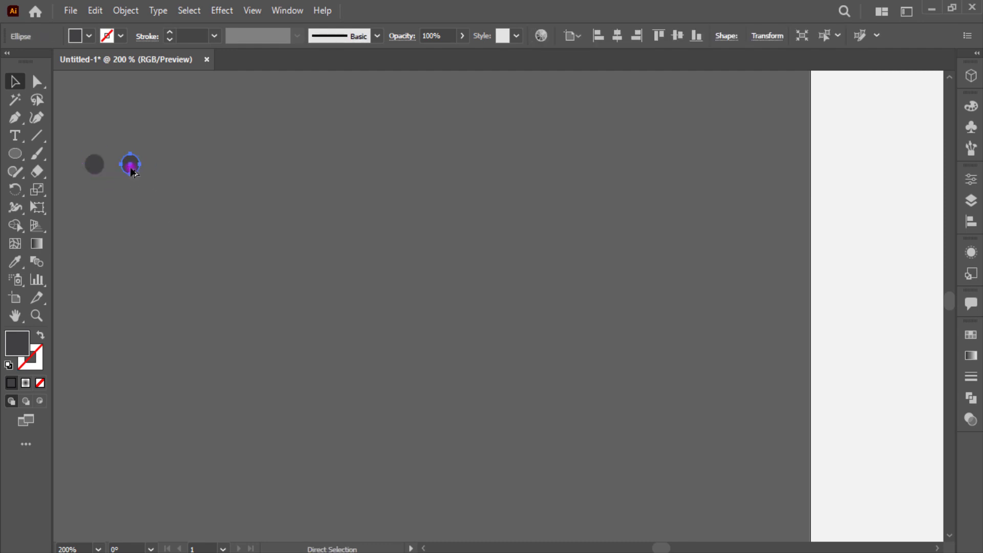
pyautogui.hotkey('ctrl', 'd')
pyautogui.hotkey('ctrl', 'd')
pyautogui.moveTo(118, 190); pyautogui.dragTo(81, 195)
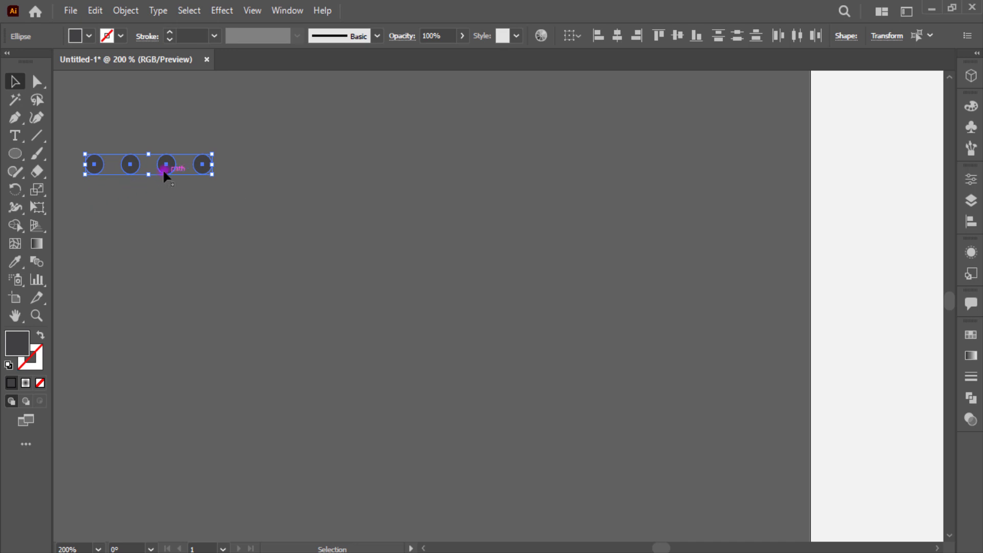
pyautogui.moveTo(164, 167); pyautogui.dragTo(159, 207)
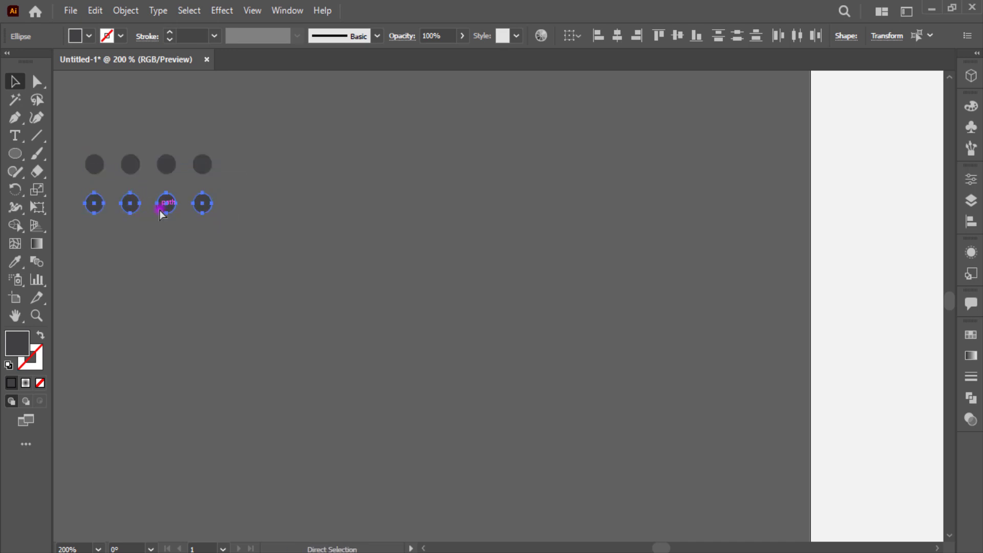
pyautogui.hotkey('ctrl', 'd')
pyautogui.hotkey('ctrl', 'd')
pyautogui.hotkey('ctrl', 'd')
pyautogui.hotkey('ctrl', 'd')
pyautogui.hotkey('ctrl', '0')
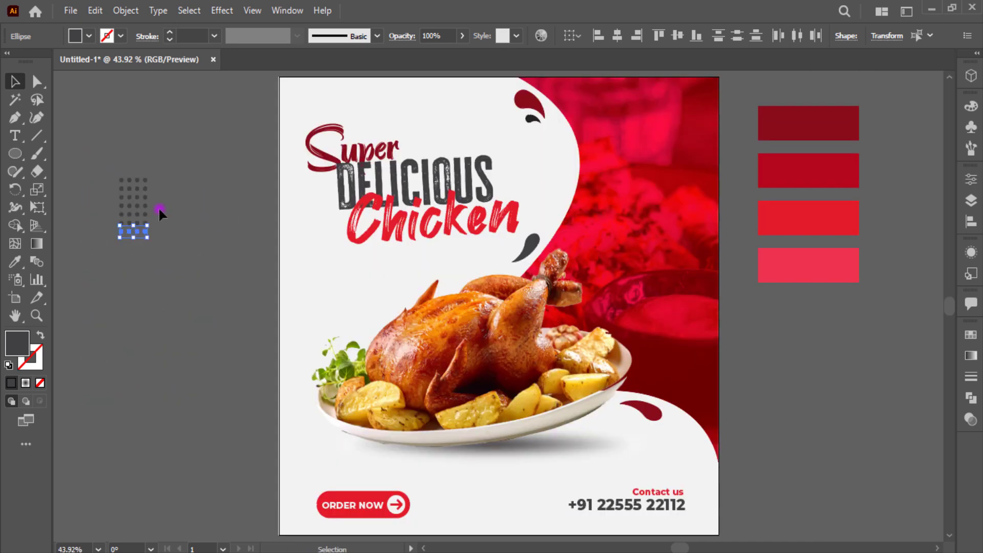
# Enlarge the dot grid, colour it red, group it and move it beside the chicken
pyautogui.moveTo(110, 256); pyautogui.dragTo(154, 173)
pyautogui.moveTo(148, 237)
pyautogui.mouseDown()
pyautogui.moveTo(196, 297)
pyautogui.moveTo(207, 294)
pyautogui.mouseUp()
pyautogui.press('i')
pyautogui.click(841, 222)
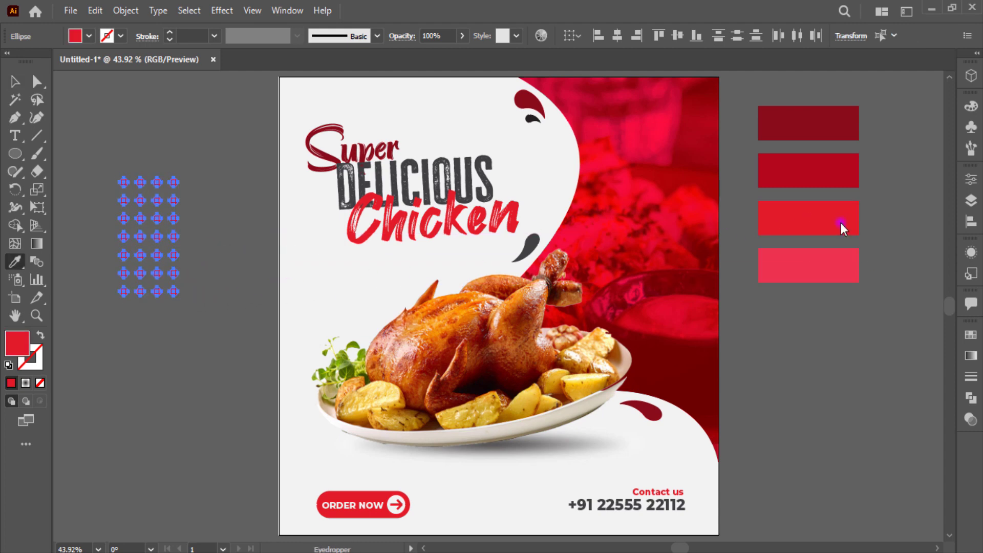
pyautogui.click(814, 156)
pyautogui.click(15, 81)
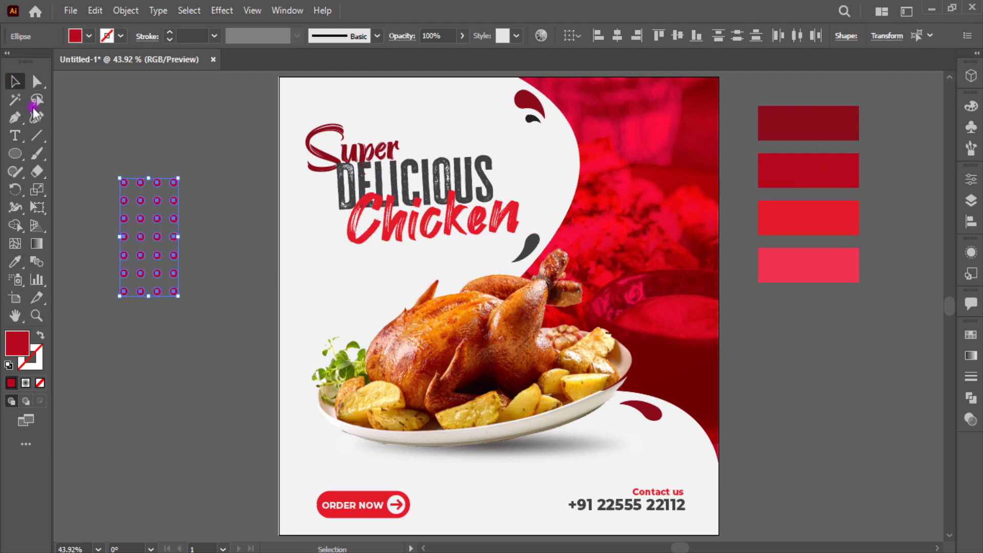
pyautogui.hotkey('ctrl', 'g')
pyautogui.moveTo(175, 273); pyautogui.dragTo(360, 430)
# Reposition the dot grid and recolour it with the pink swatch
pyautogui.click(348, 466)
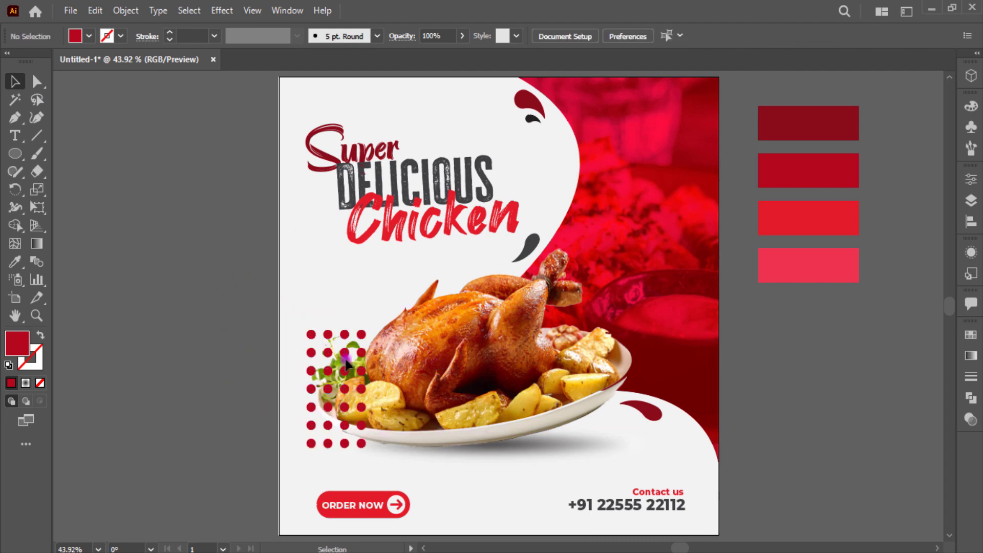
pyautogui.click(311, 363)
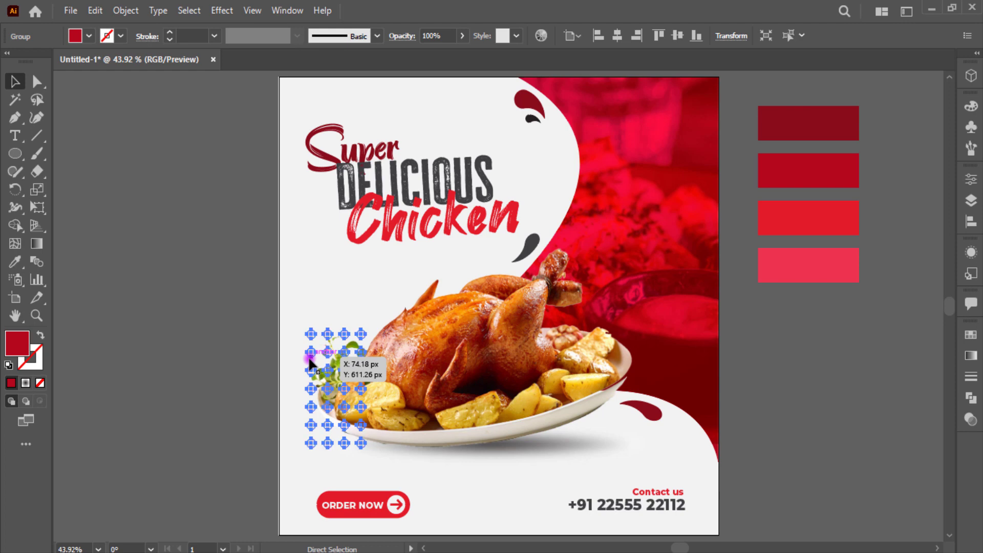
pyautogui.click(231, 271)
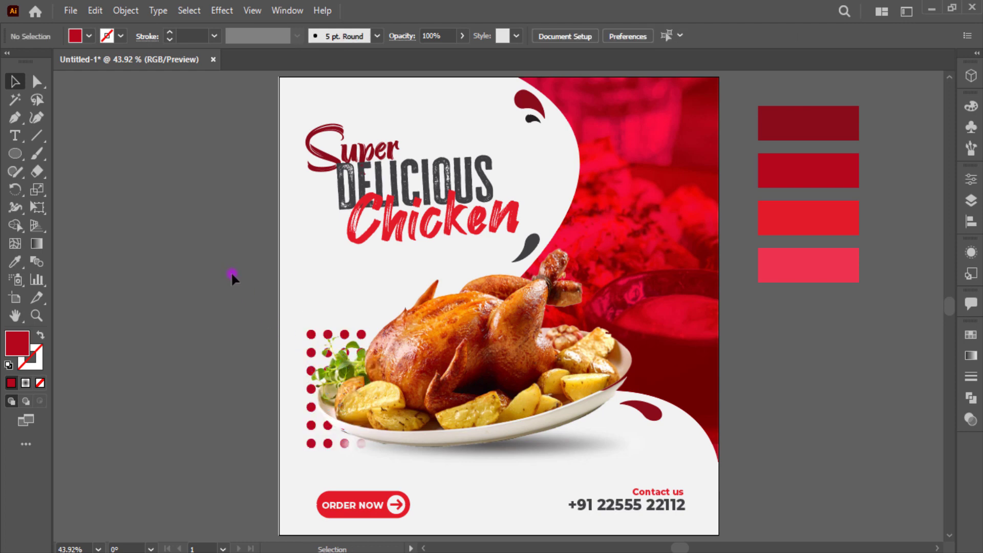
pyautogui.moveTo(345, 337); pyautogui.dragTo(303, 304)
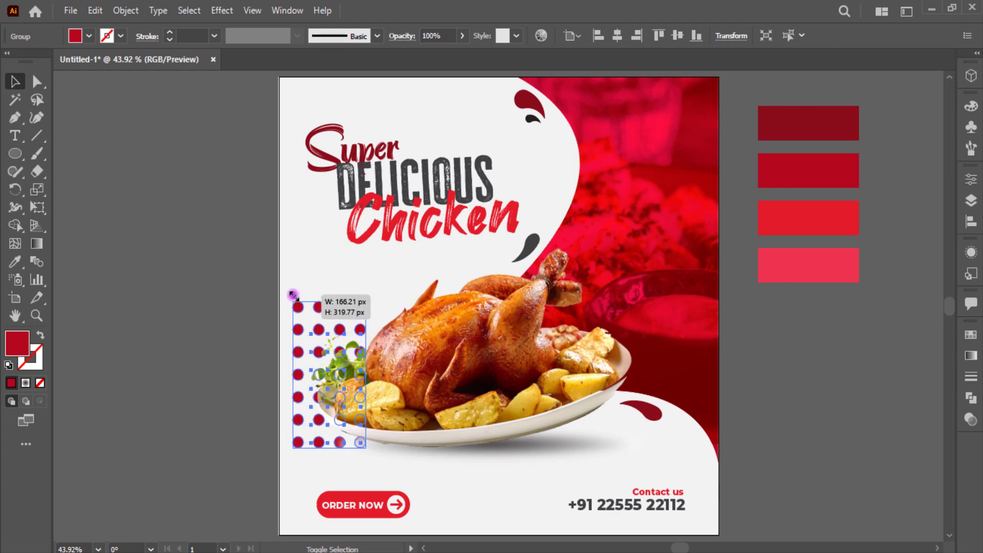
pyautogui.moveTo(360, 317); pyautogui.dragTo(376, 297)
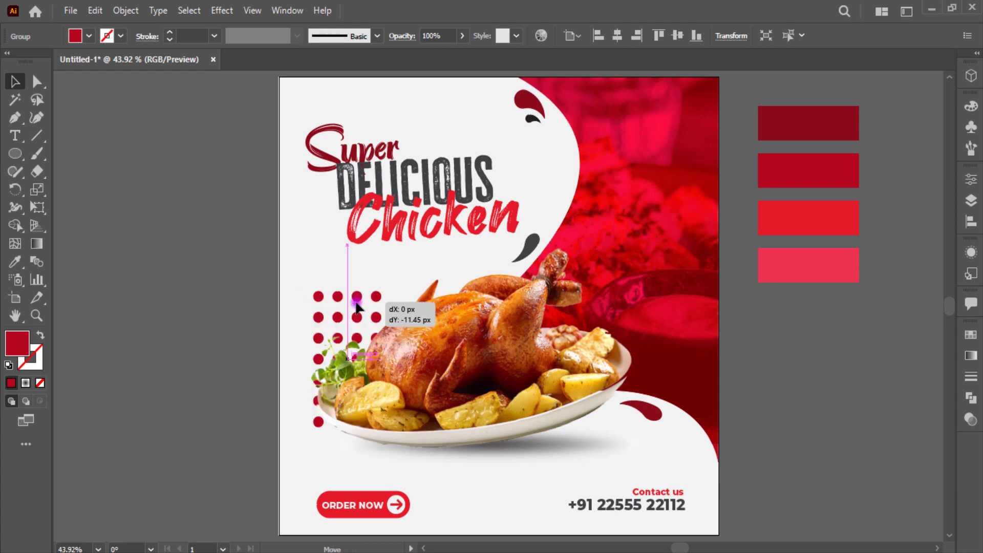
pyautogui.press('i')
pyautogui.click(779, 281)
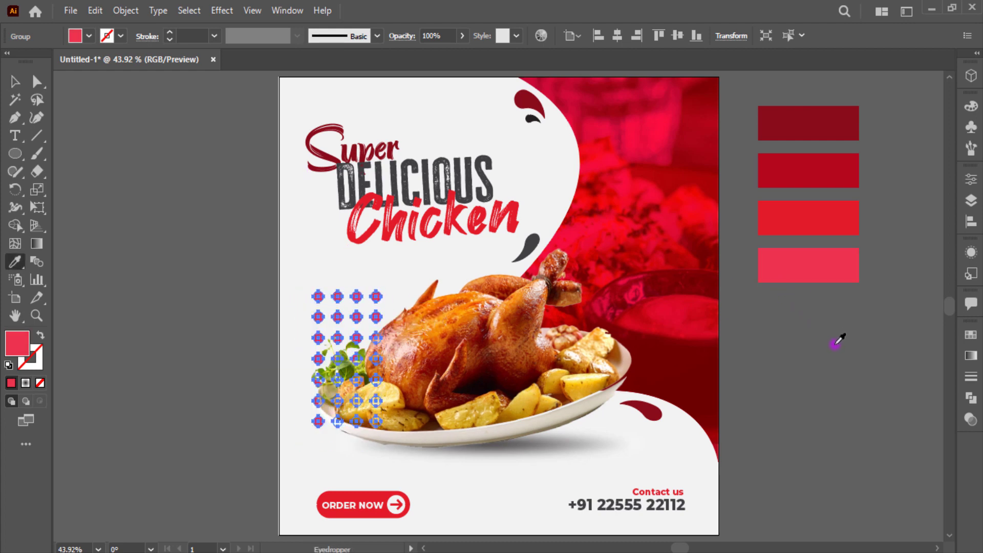
pyautogui.press('v')
pyautogui.click(816, 409)
# Make the dot grid narrower and shorter and nudge it up and left above the plate
pyautogui.hotkey('ctrl', '0')
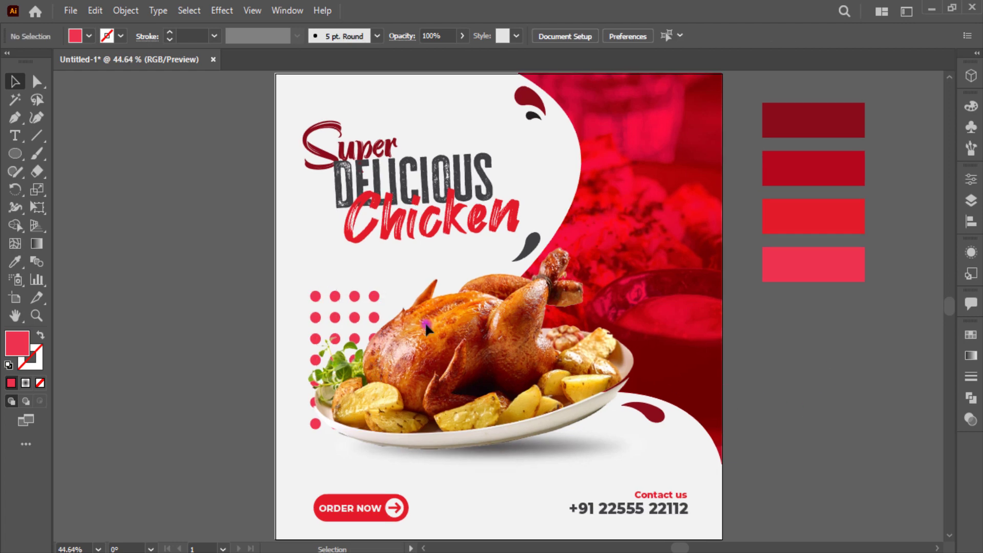
pyautogui.click(375, 317)
pyautogui.moveTo(379, 296)
pyautogui.mouseDown()
pyautogui.moveTo(364, 321)
pyautogui.moveTo(300, 307)
pyautogui.mouseUp()
pyautogui.click(203, 291)
pyautogui.click(201, 264)
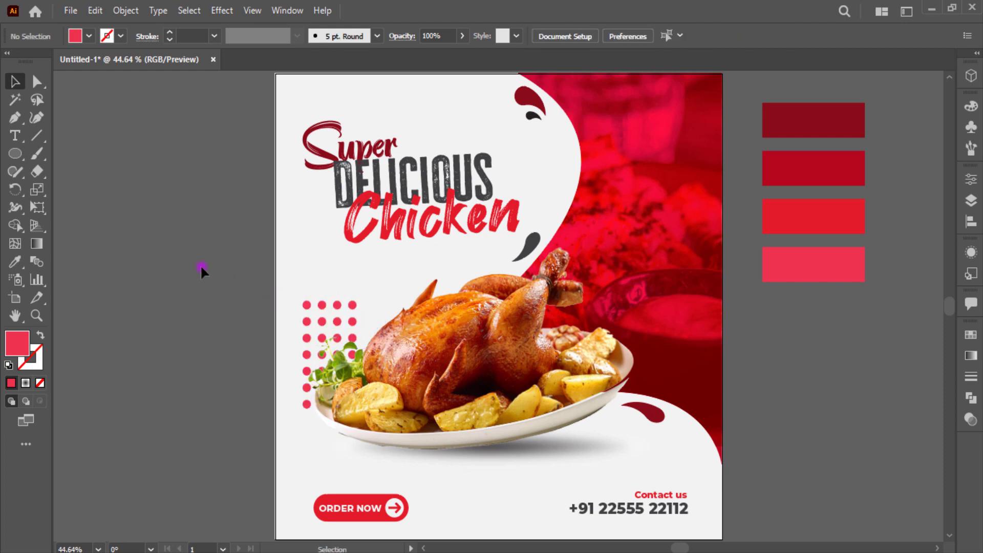
pyautogui.click(14, 137)
# Build a two-line 'LO' / 'GO' text beside the poster, centred horizontally
pyautogui.click(97, 150)
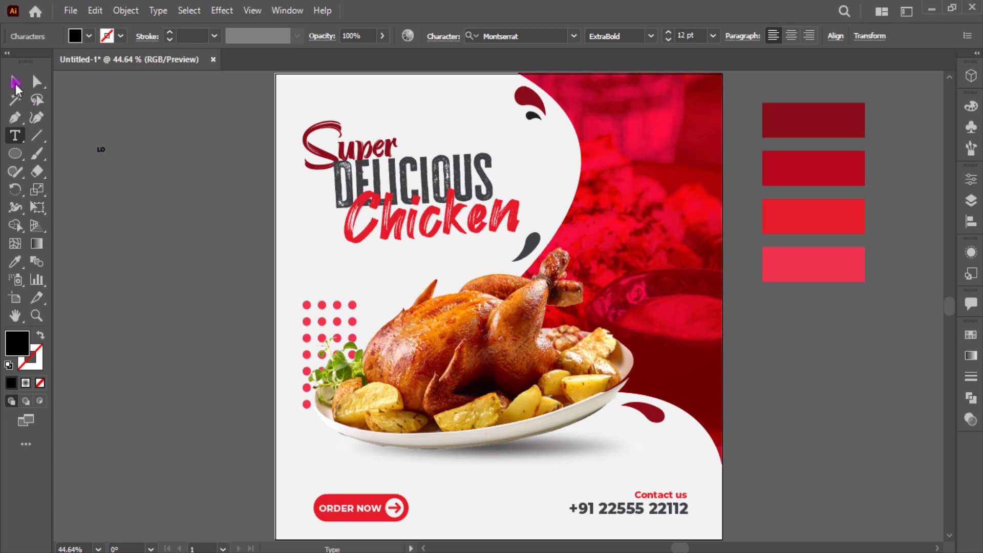
pyautogui.click(15, 87)
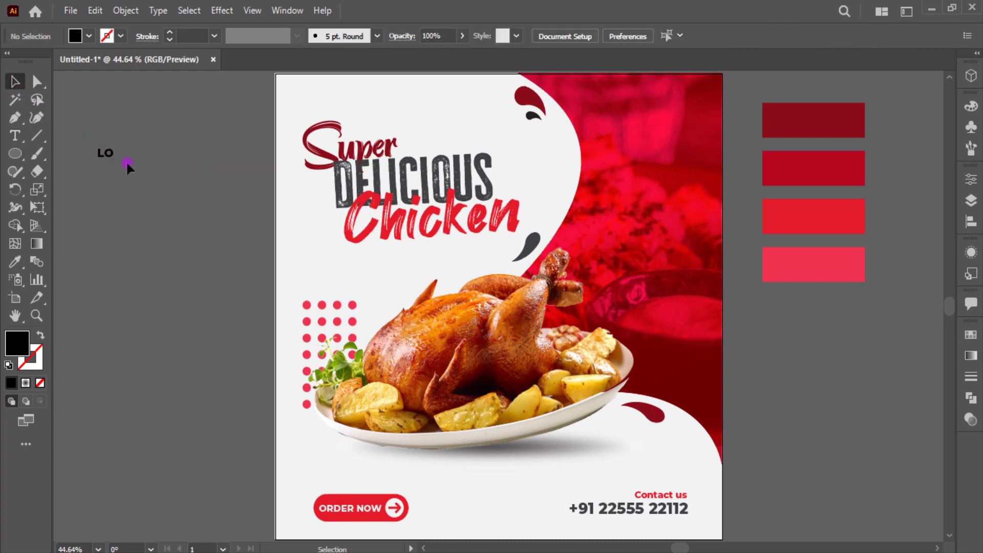
pyautogui.moveTo(115, 157); pyautogui.dragTo(117, 172)
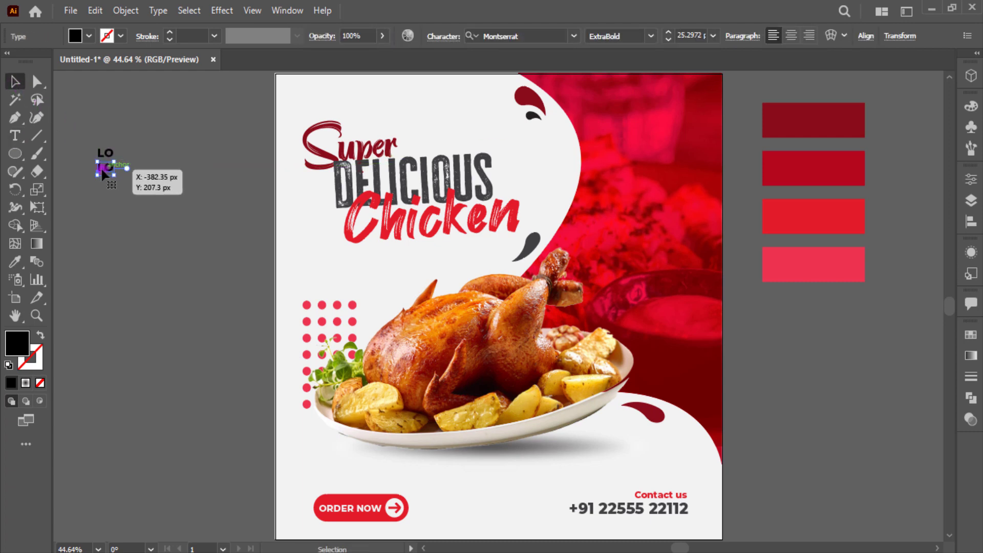
pyautogui.doubleClick(100, 167)
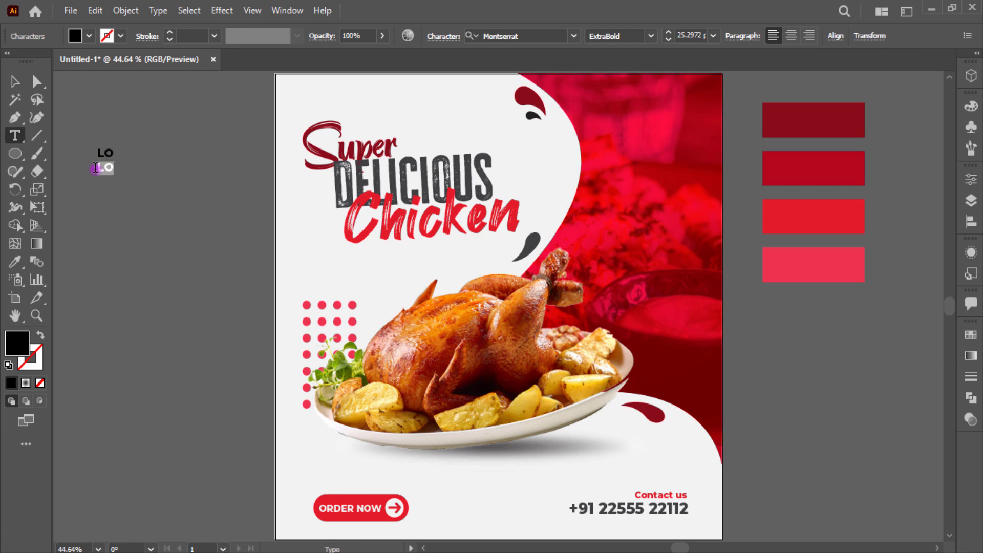
pyautogui.write('GO')
pyautogui.click(15, 81)
pyautogui.moveTo(70, 119); pyautogui.dragTo(129, 189)
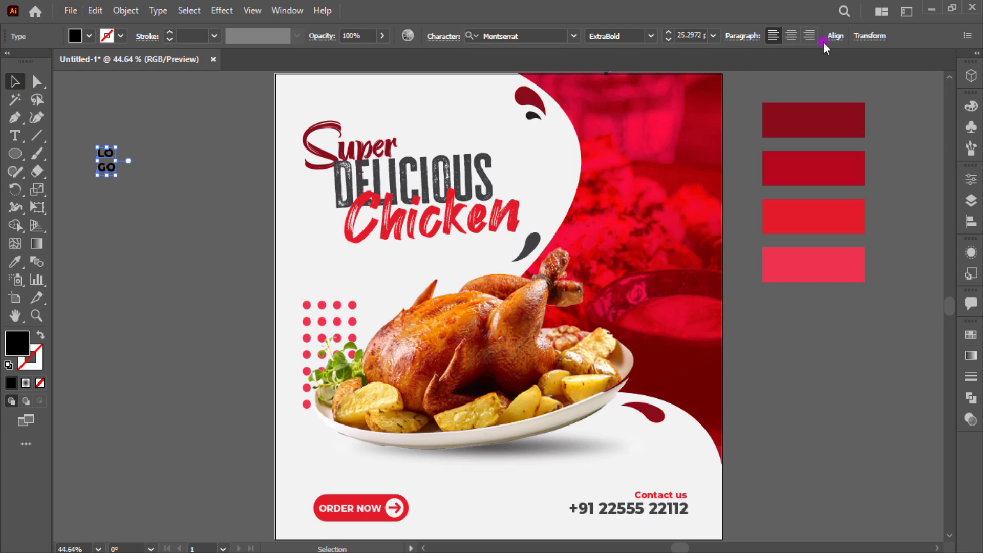
pyautogui.click(835, 36)
pyautogui.click(710, 79)
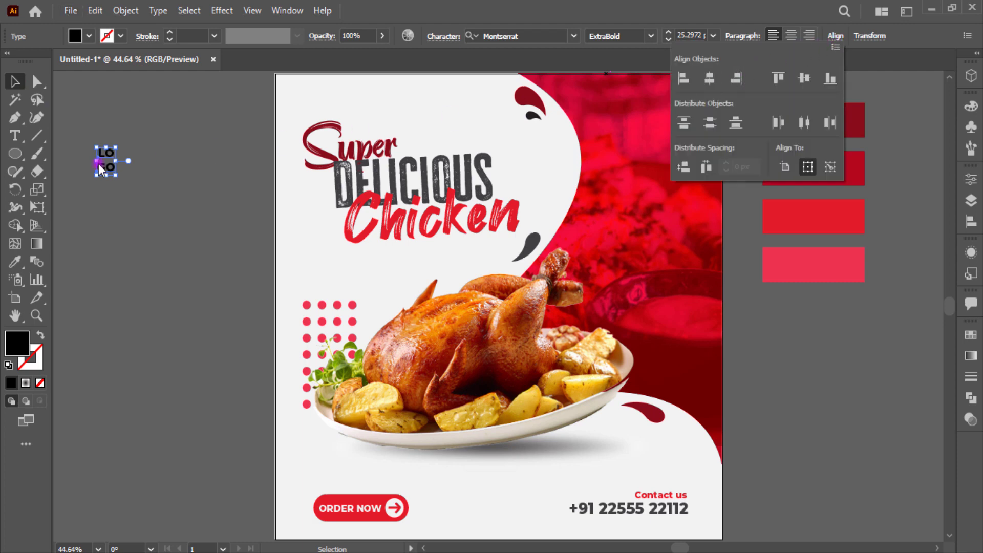
# Frame the LOGO text with an unfilled rectangle with a 3 pt white outline
pyautogui.click(88, 147)
pyautogui.scroll(5, 82, 146)
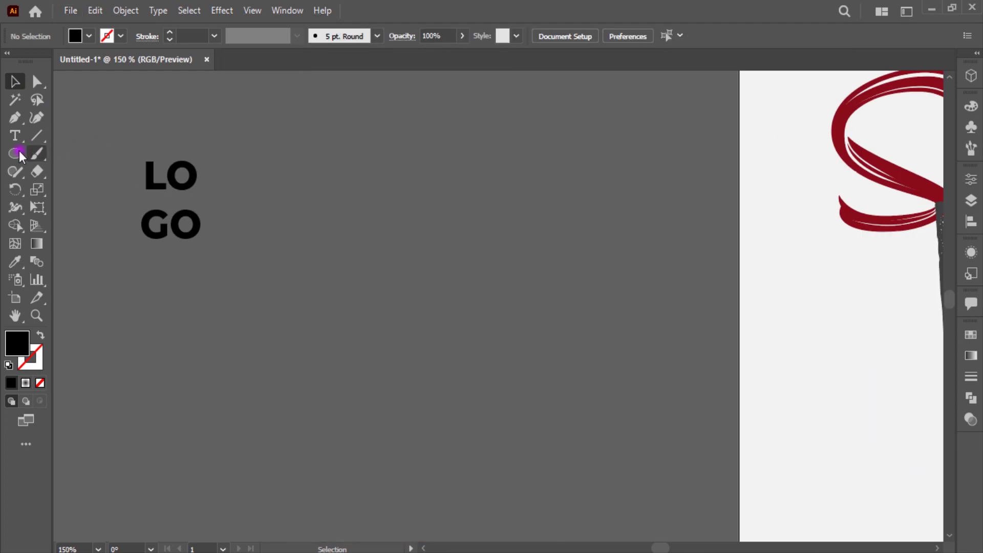
pyautogui.moveTo(21, 156); pyautogui.dragTo(66, 152)
pyautogui.moveTo(130, 148)
pyautogui.mouseDown()
pyautogui.moveTo(214, 251)
pyautogui.moveTo(206, 258)
pyautogui.mouseUp()
pyautogui.press('/')
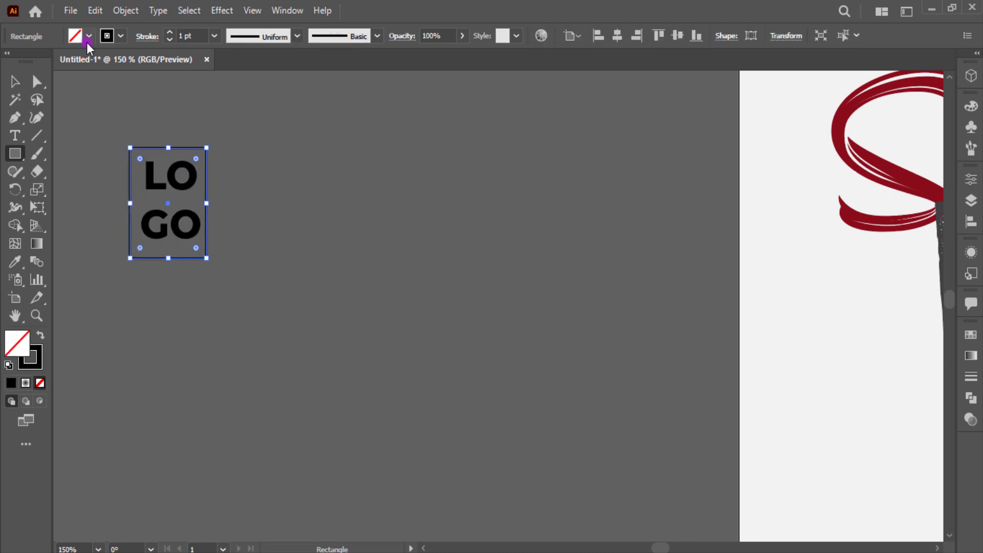
pyautogui.click(187, 35)
pyautogui.write('3')
pyautogui.press('Return')
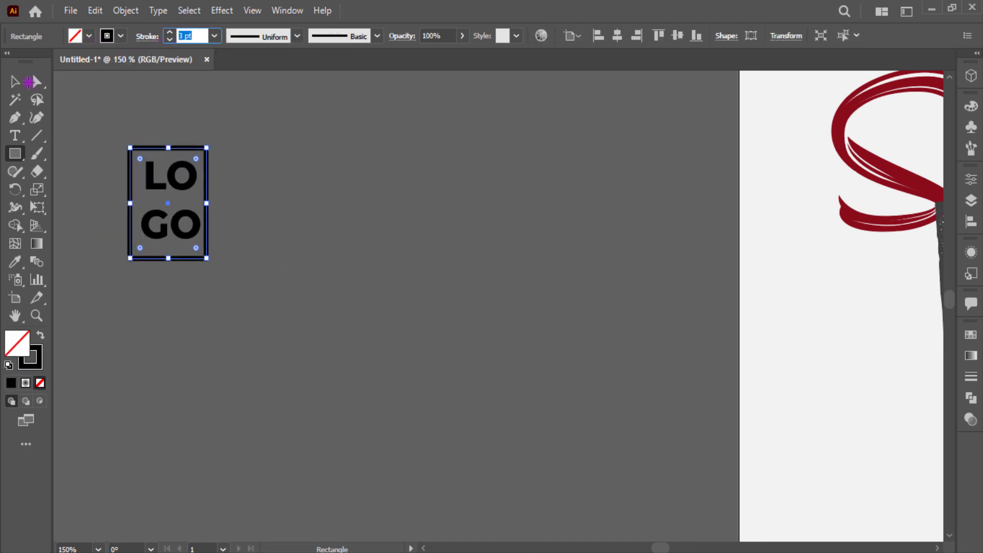
pyautogui.click(18, 82)
pyautogui.click(107, 36)
pyautogui.click(31, 62)
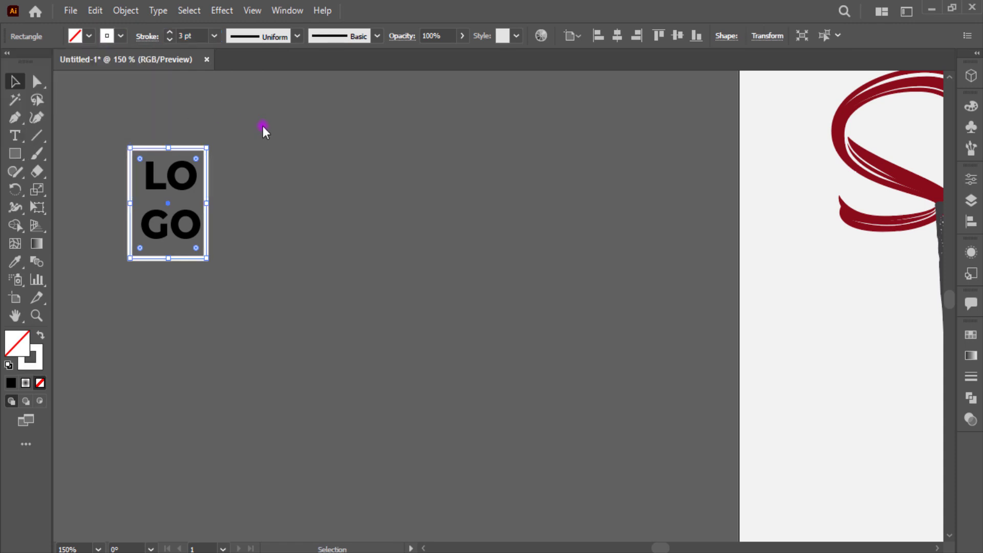
pyautogui.click(263, 125)
# Make the LOGO text white and centre it in its frame
pyautogui.click(155, 194)
pyautogui.click(88, 36)
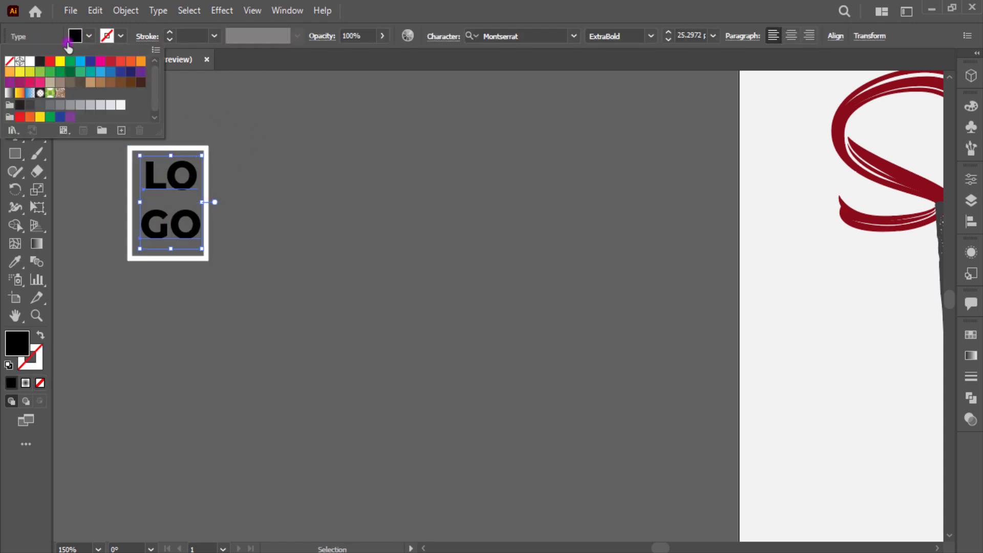
pyautogui.click(30, 62)
pyautogui.click(245, 165)
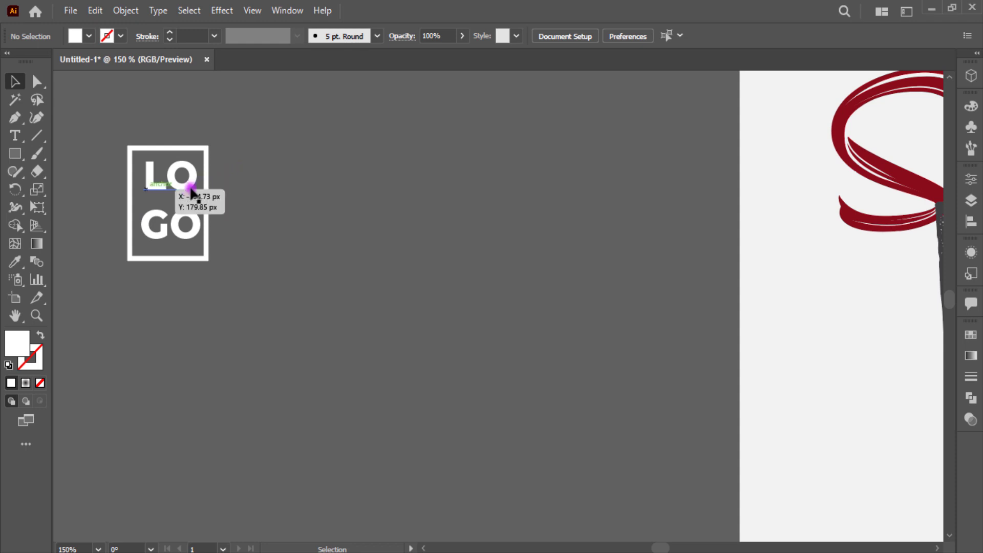
pyautogui.click(171, 194)
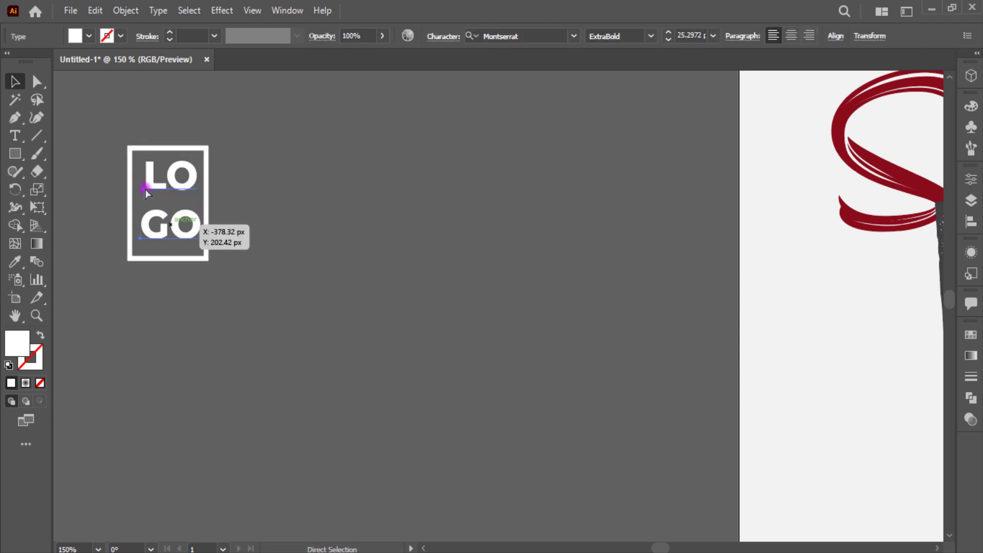
pyautogui.moveTo(145, 189); pyautogui.dragTo(210, 280)
pyautogui.click(490, 38)
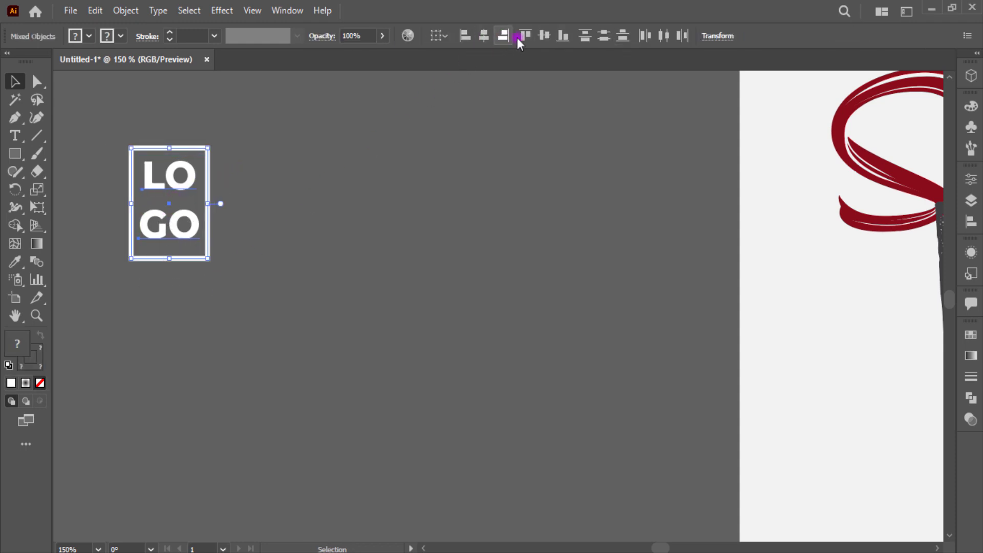
pyautogui.click(544, 36)
pyautogui.click(421, 169)
# Move the LOGO group to the poster's top-right corner
pyautogui.click(188, 248)
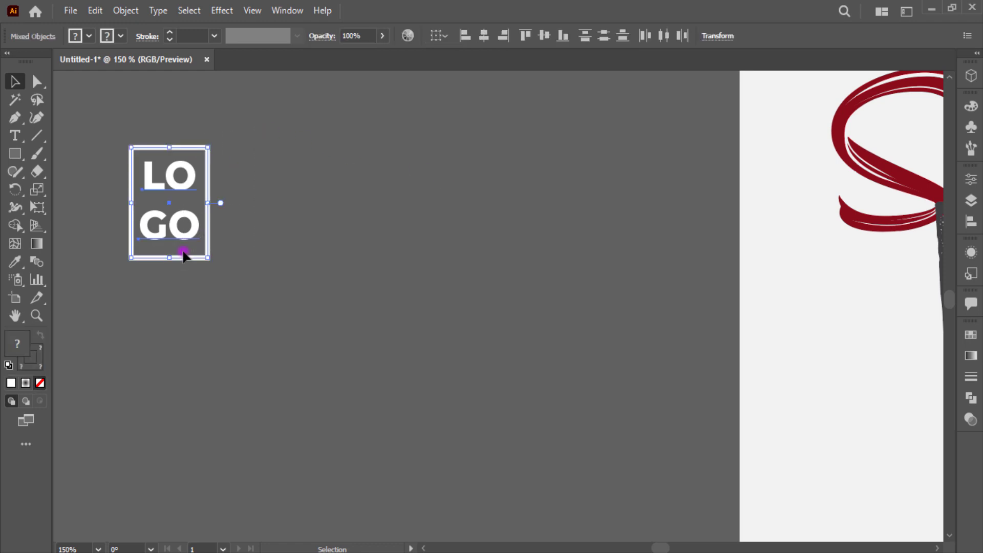
pyautogui.hotkey('ctrl', '0')
pyautogui.moveTo(113, 165); pyautogui.dragTo(685, 120)
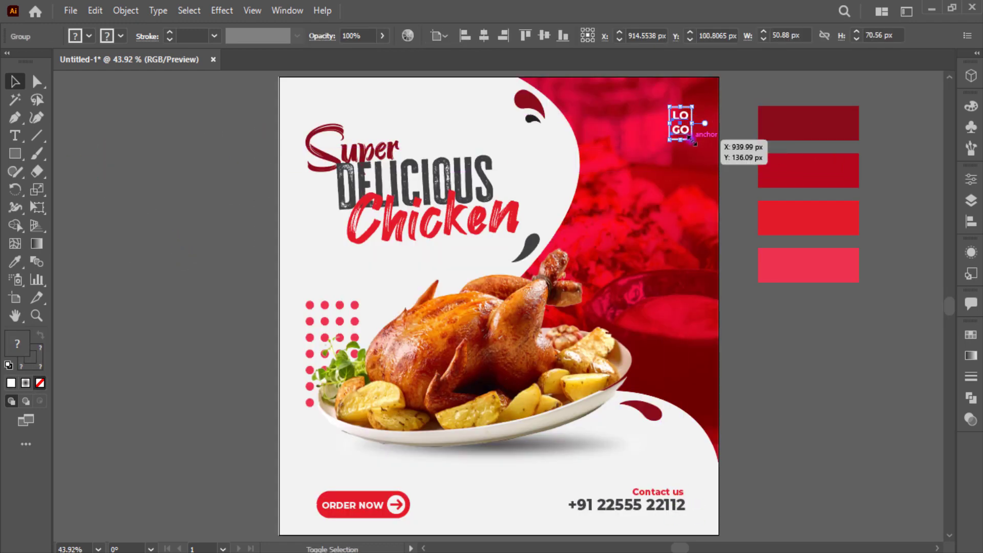
pyautogui.moveTo(685, 120); pyautogui.dragTo(689, 128)
pyautogui.click(781, 341)
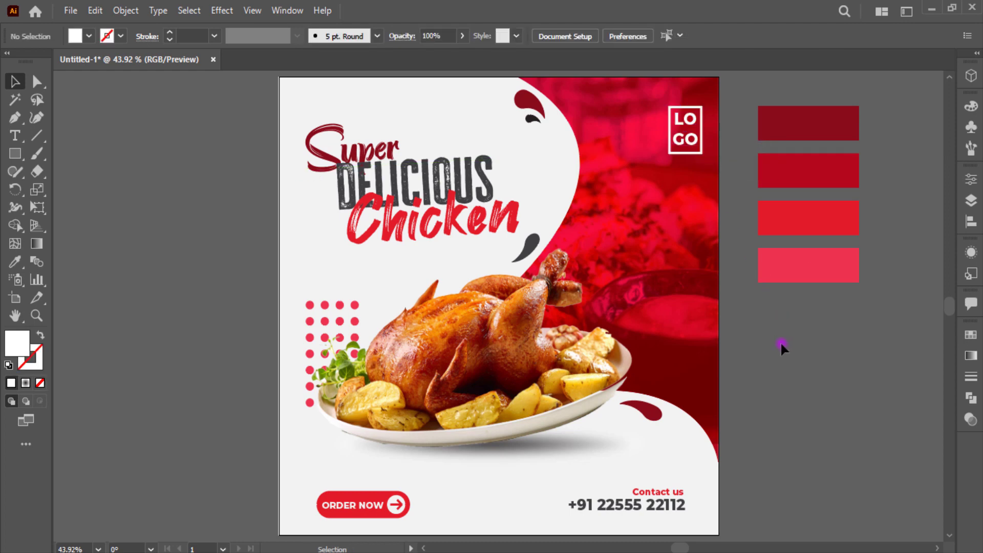
# Shift the contact details slightly to the right
pyautogui.hotkey('ctrl', '0')
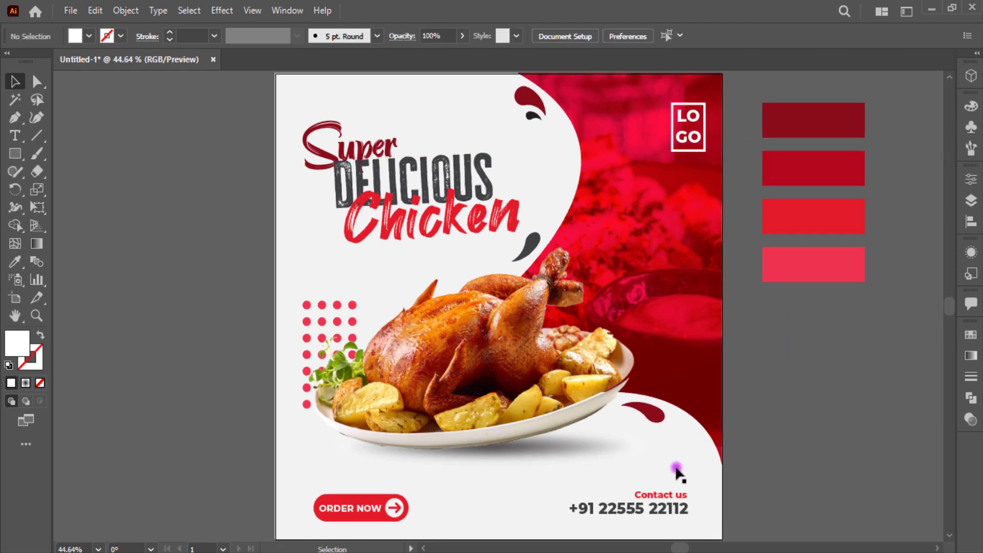
pyautogui.moveTo(680, 511); pyautogui.dragTo(695, 512)
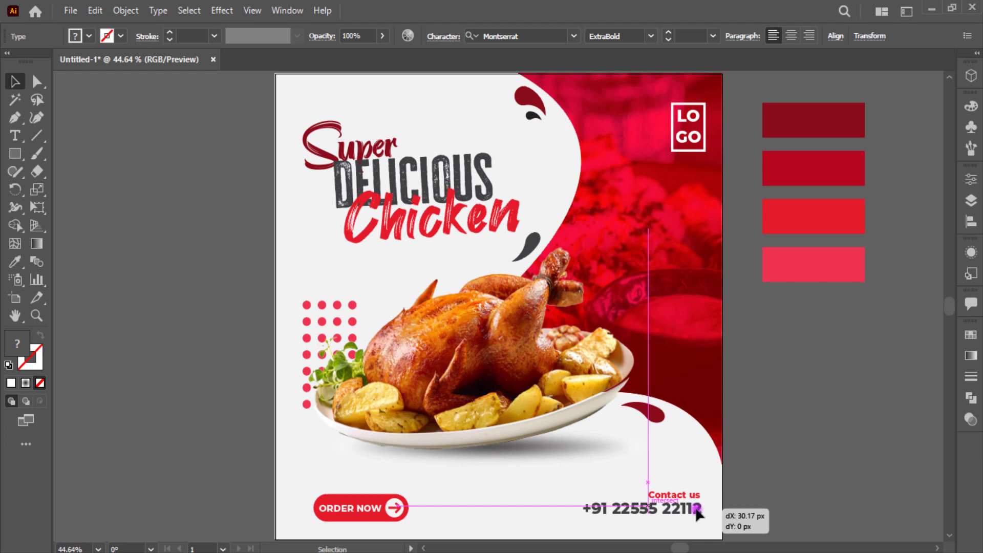
pyautogui.click(803, 484)
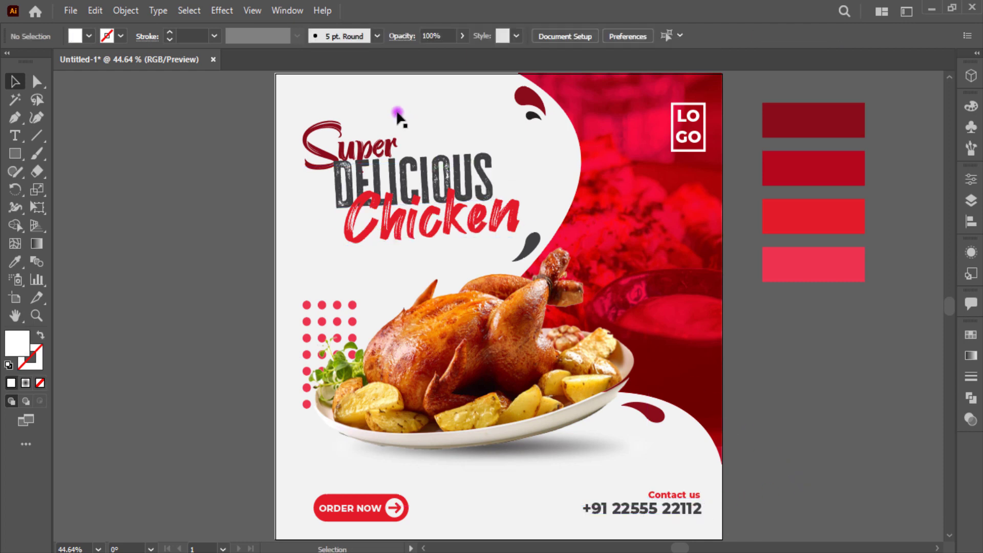
# Try star settings with a 45 px second radius and more points, undoing each result
pyautogui.click(19, 154)
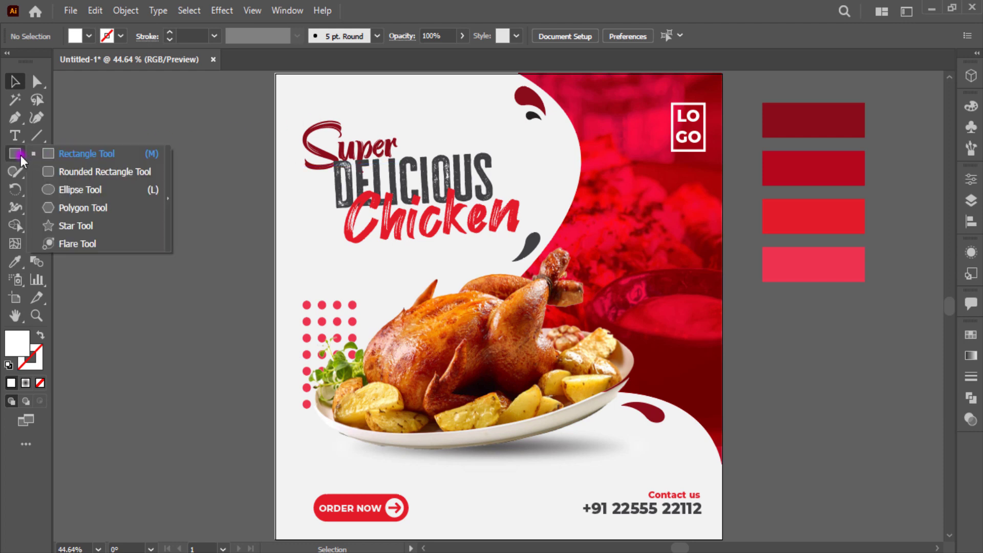
pyautogui.click(94, 222)
pyautogui.click(144, 216)
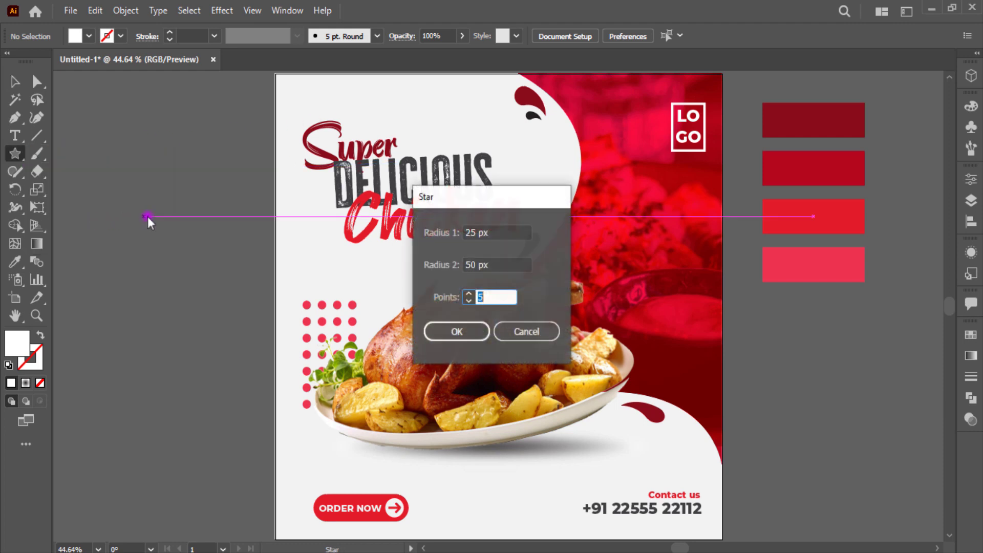
pyautogui.moveTo(502, 267); pyautogui.dragTo(447, 266)
pyautogui.write('4')
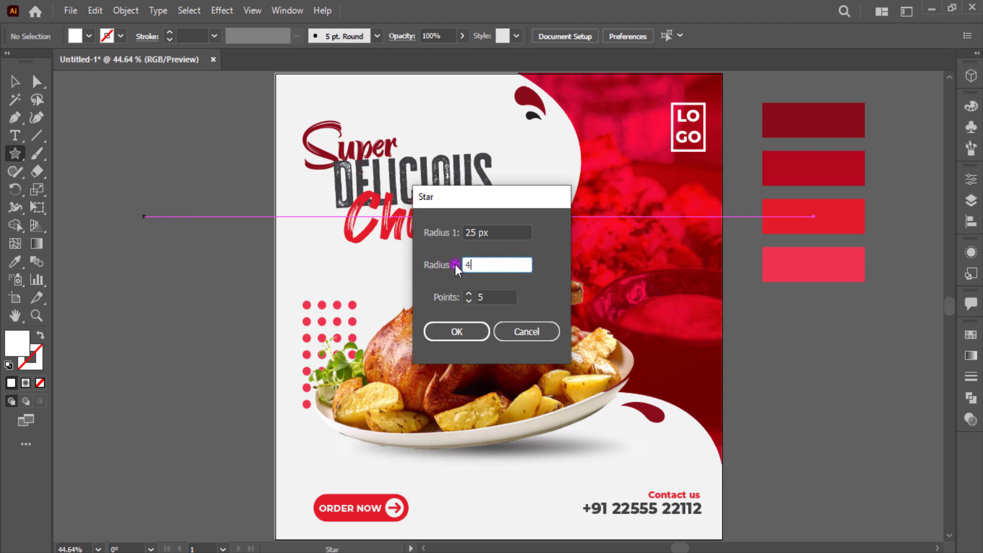
pyautogui.write('5')
pyautogui.click(457, 332)
pyautogui.hotkey('ctrl', 'z')
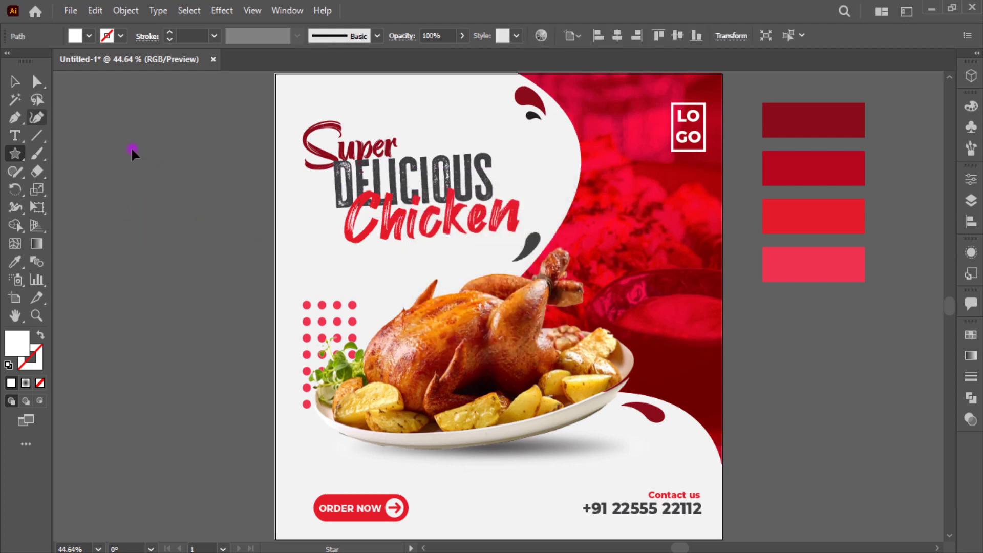
pyautogui.click(131, 149)
pyautogui.doubleClick(480, 296)
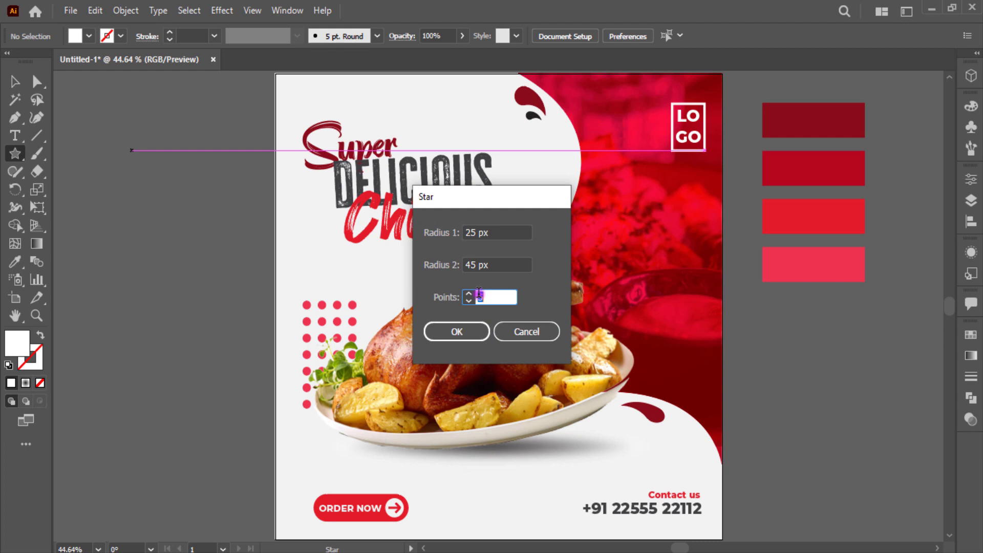
pyautogui.write('25')
pyautogui.click(451, 330)
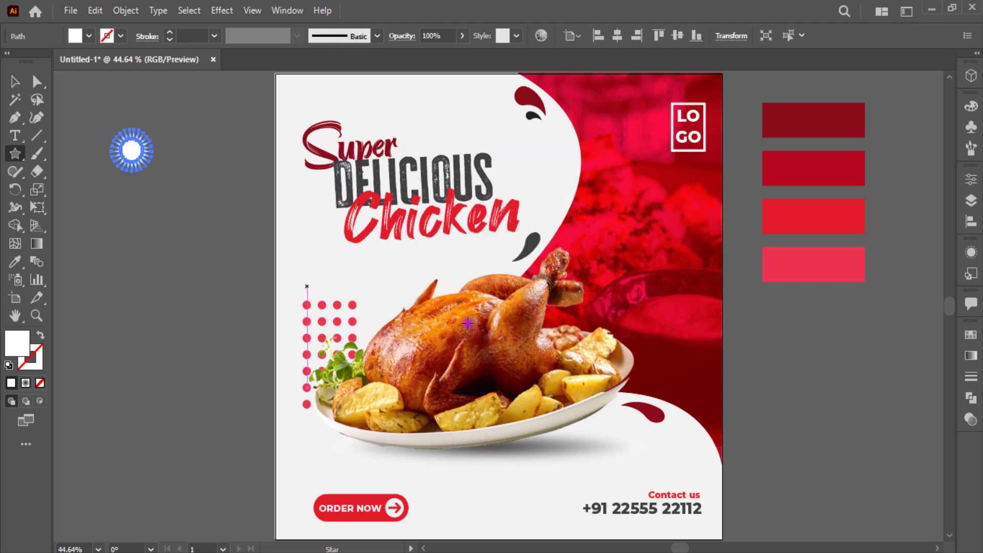
pyautogui.hotkey('ctrl', 'z')
# Draw a 25-point star with radii 25 and 45 px, and enlarge it
pyautogui.click(115, 149)
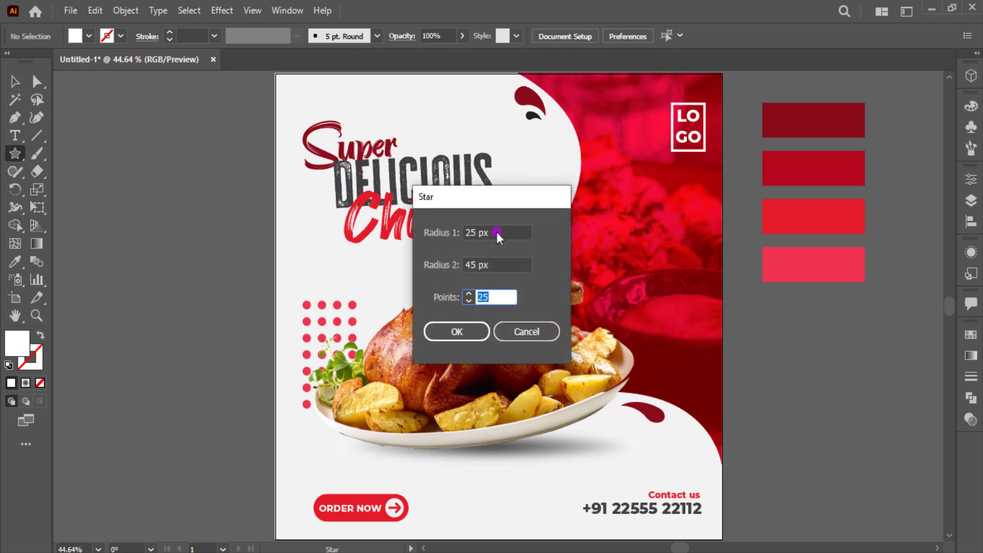
pyautogui.moveTo(495, 231); pyautogui.dragTo(445, 232)
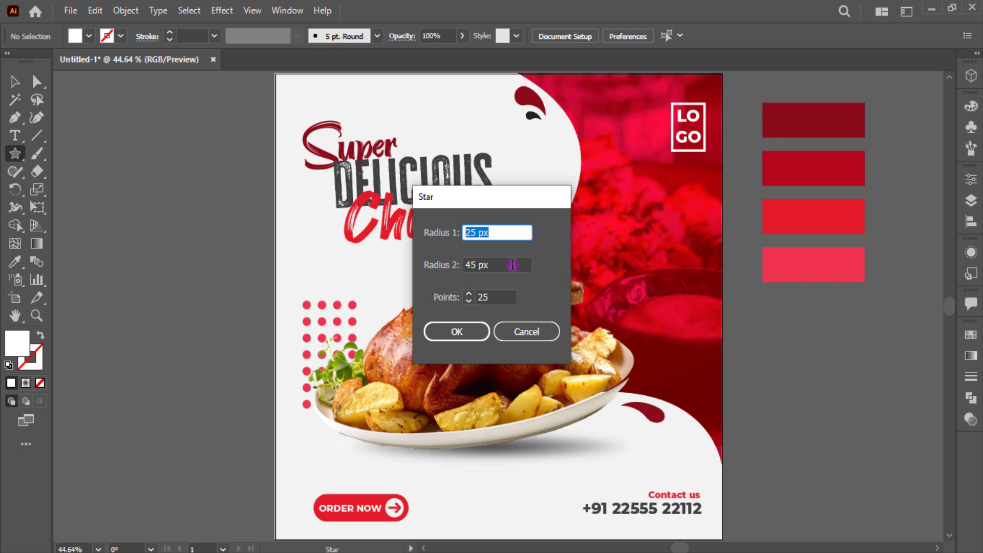
pyautogui.doubleClick(500, 297)
pyautogui.click(456, 331)
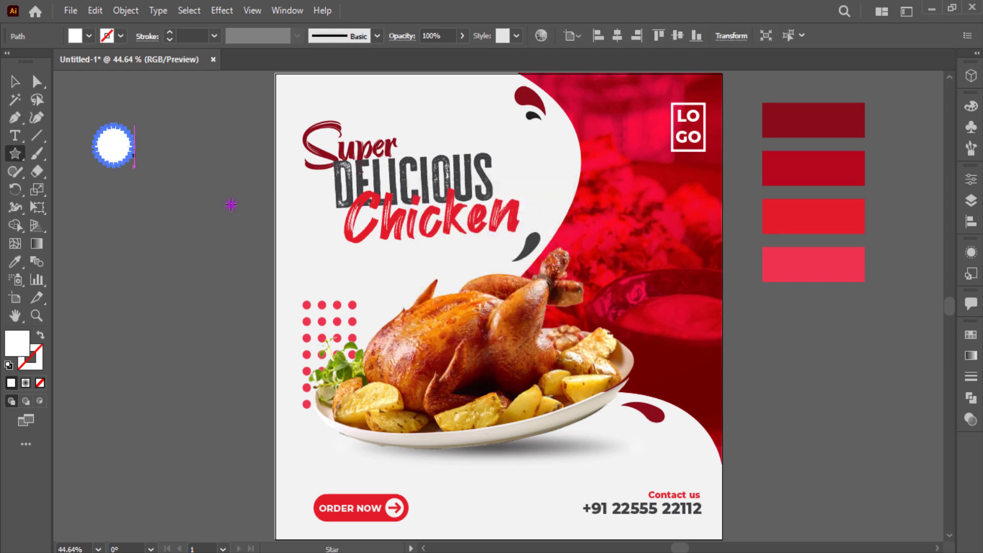
pyautogui.click(22, 87)
pyautogui.moveTo(134, 168); pyautogui.dragTo(208, 246)
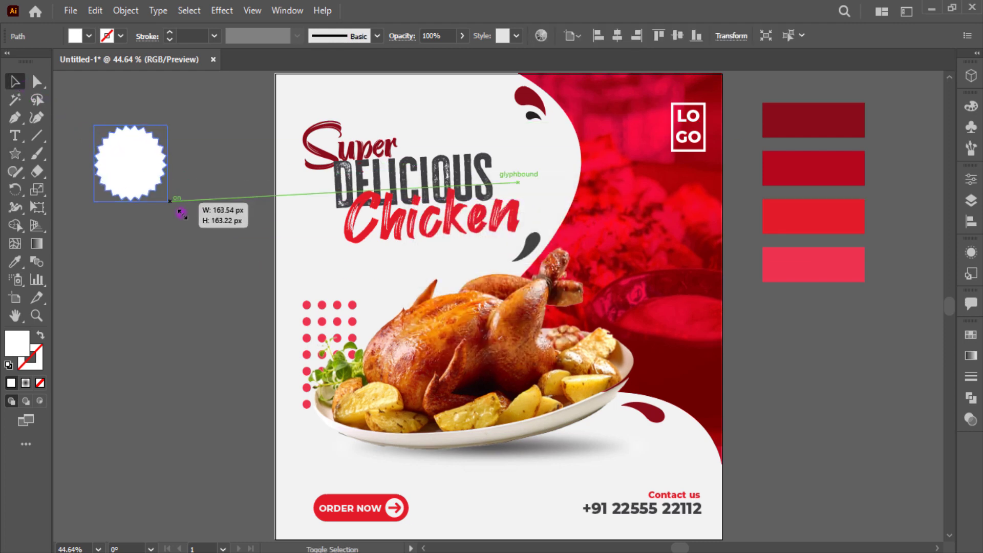
# Round the star's points into scallops to form a badge
pyautogui.click(37, 82)
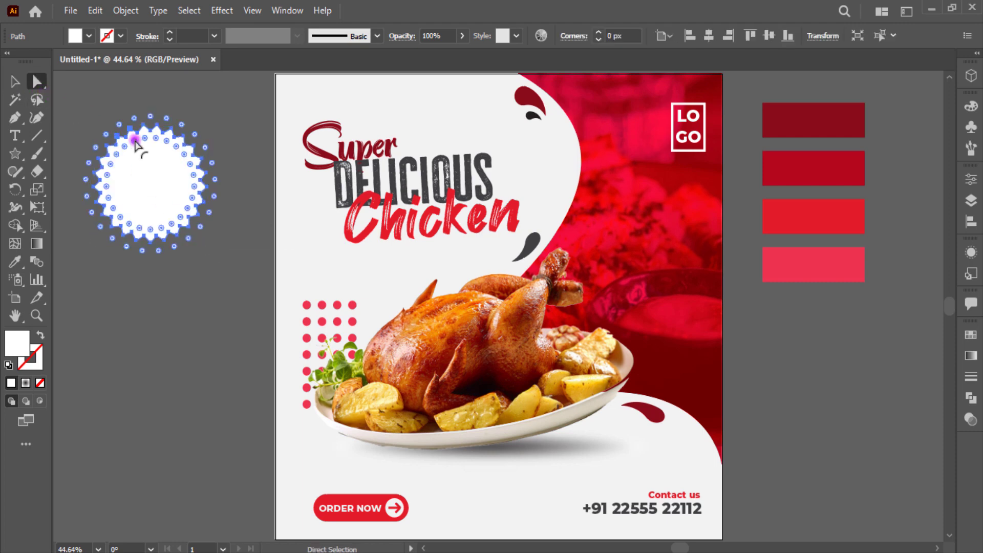
pyautogui.moveTo(131, 137)
pyautogui.mouseDown()
pyautogui.moveTo(135, 151)
pyautogui.moveTo(672, 286)
pyautogui.mouseUp()
pyautogui.click(14, 81)
pyautogui.click(82, 96)
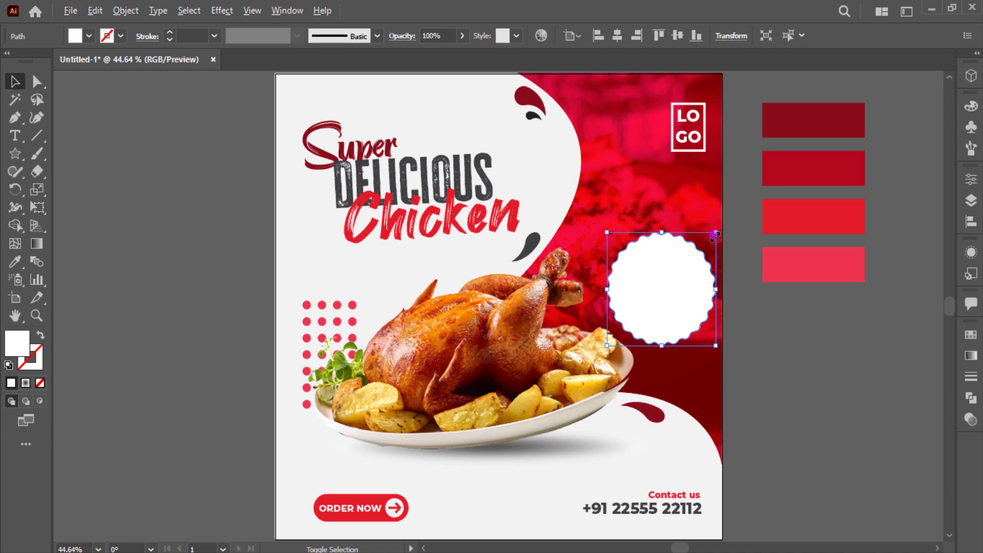
# Shrink the scalloped badge and place it on the red area beside the chicken
pyautogui.moveTo(715, 235); pyautogui.dragTo(693, 259)
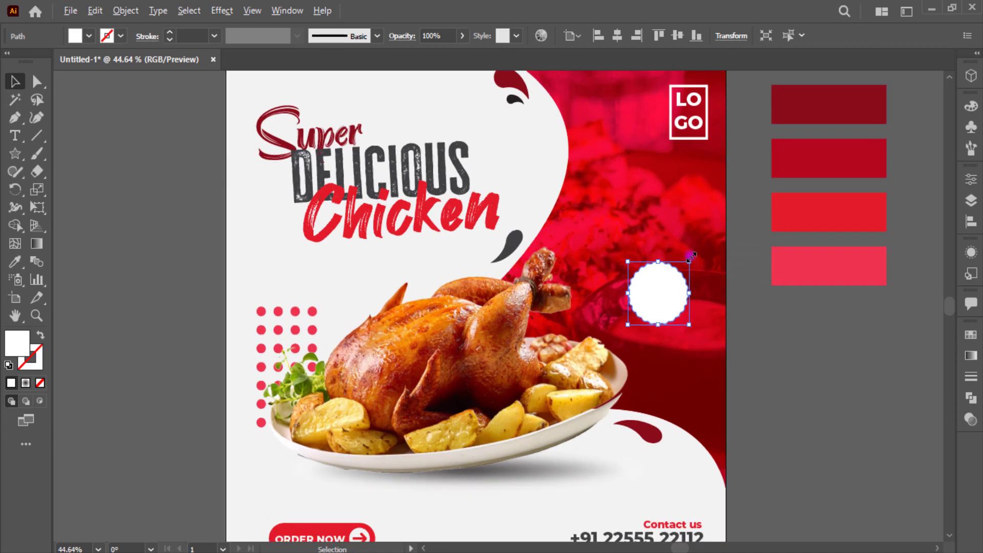
pyautogui.scroll(2, 691, 254)
pyautogui.scroll(3, 687, 266)
pyautogui.scroll(-2, 687, 266)
pyautogui.scroll(-2, 654, 288)
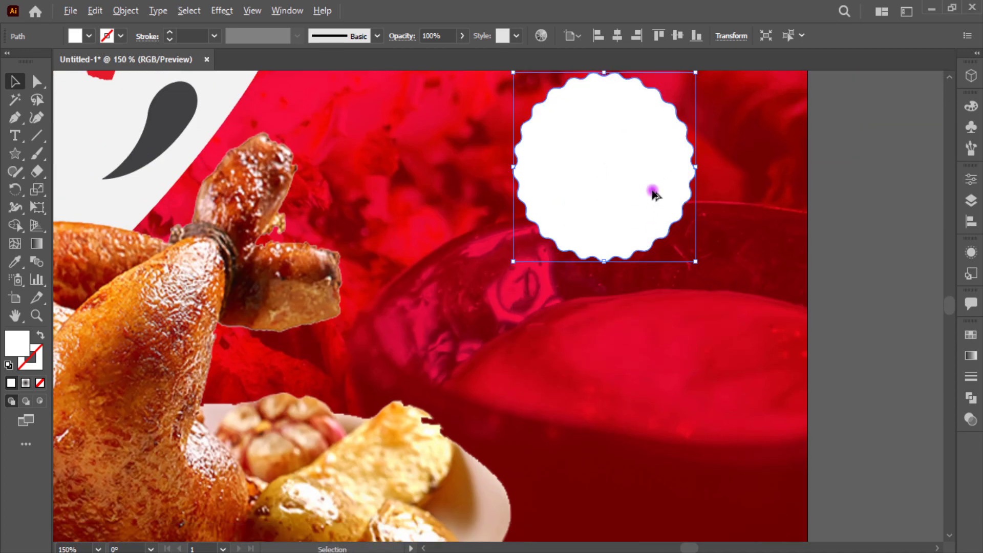
pyautogui.scroll(-3, 654, 194)
pyautogui.moveTo(635, 212); pyautogui.dragTo(579, 202)
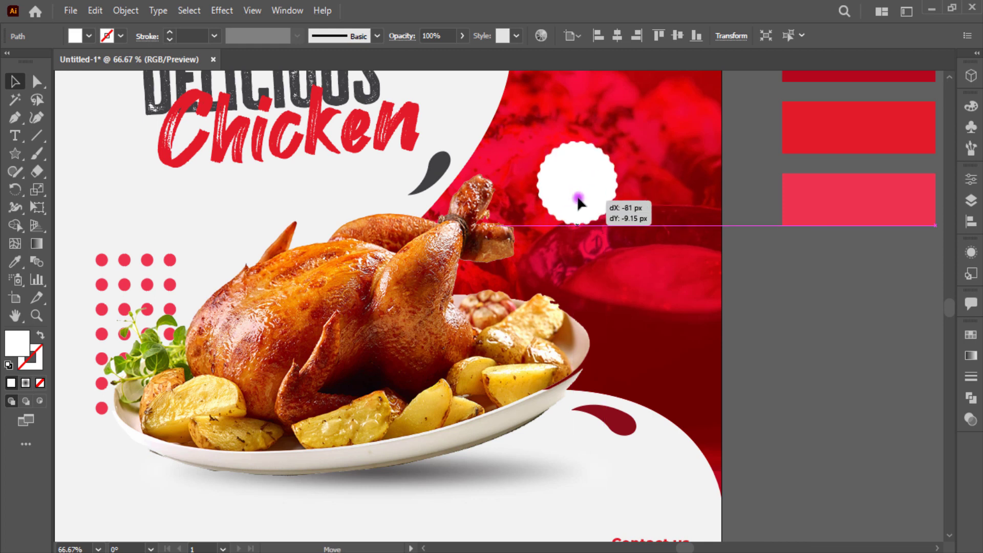
# Create an enlarged '50%' text with an 'OFF' copy below it
pyautogui.click(14, 135)
pyautogui.click(783, 329)
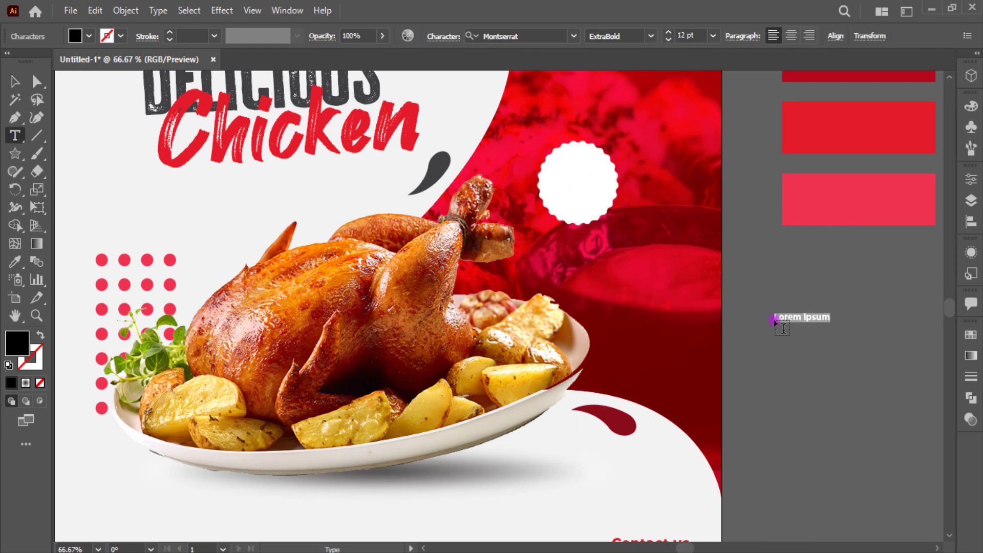
pyautogui.write('50')
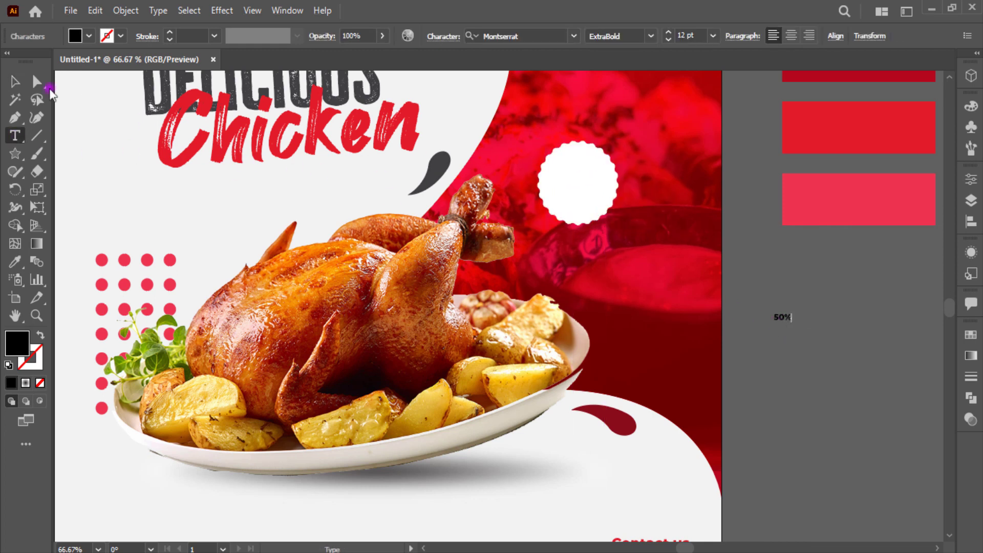
pyautogui.click(14, 81)
pyautogui.moveTo(802, 337); pyautogui.dragTo(790, 351)
pyautogui.click(818, 339)
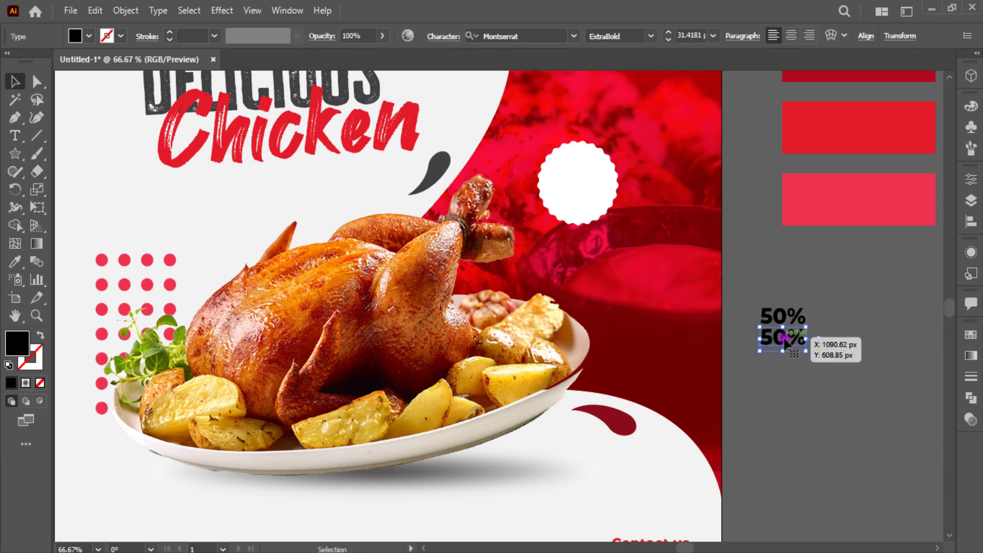
pyautogui.doubleClick(783, 337)
pyautogui.write('OFF')
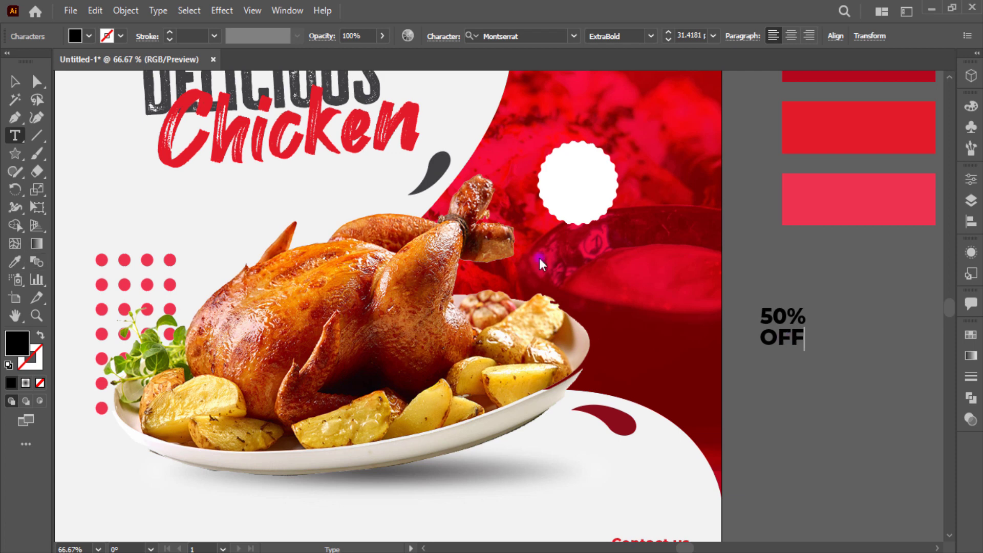
pyautogui.press('Escape')
# Colour the 50% OFF text dark red and centre it on the badge
pyautogui.scroll(2, 791, 361)
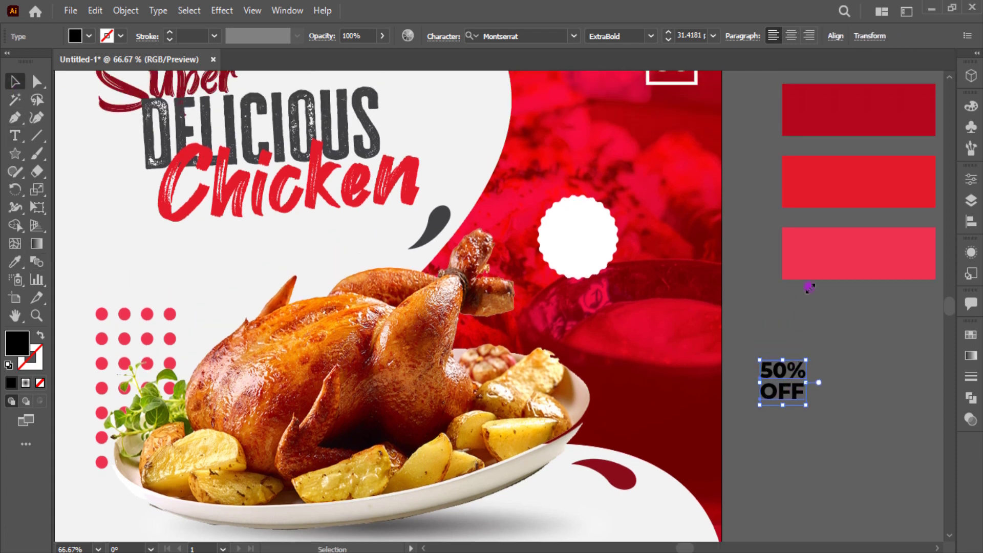
pyautogui.press('i')
pyautogui.click(839, 158)
pyautogui.click(859, 123)
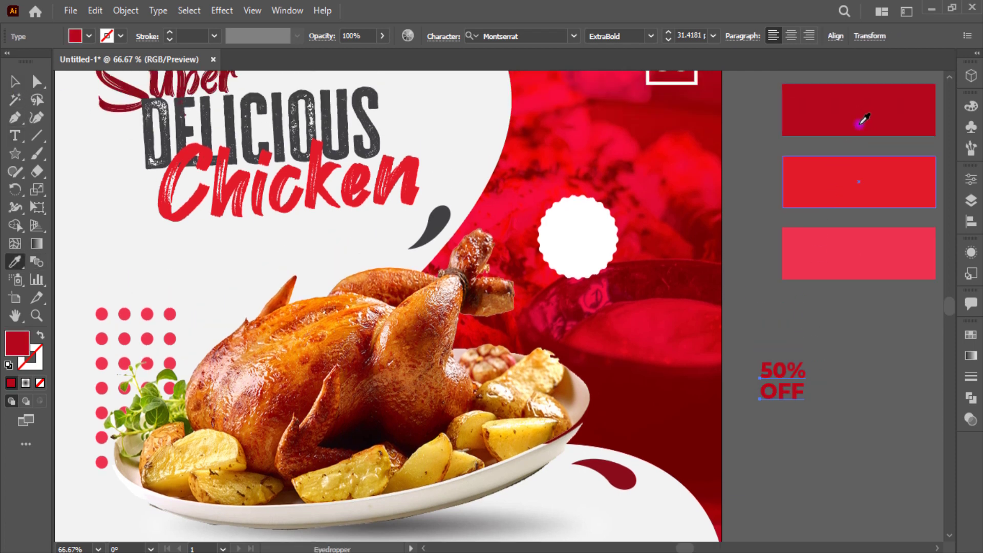
pyautogui.press('v')
pyautogui.click(834, 483)
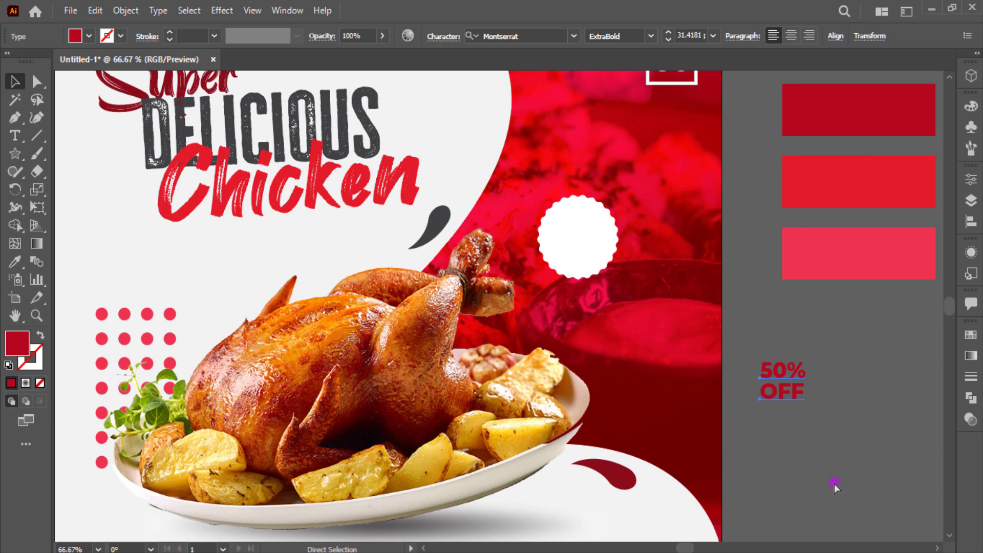
pyautogui.moveTo(834, 484); pyautogui.dragTo(752, 353)
pyautogui.moveTo(791, 381); pyautogui.dragTo(588, 232)
pyautogui.click(587, 232)
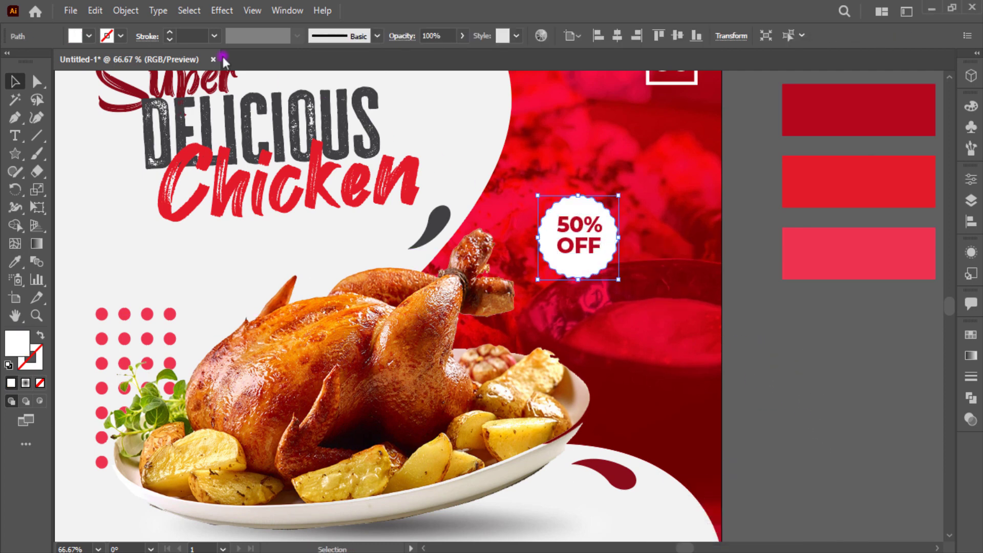
# Offset the badge path inward to -6 px and make it a dark red outline
pyautogui.click(126, 10)
pyautogui.moveTo(177, 363)
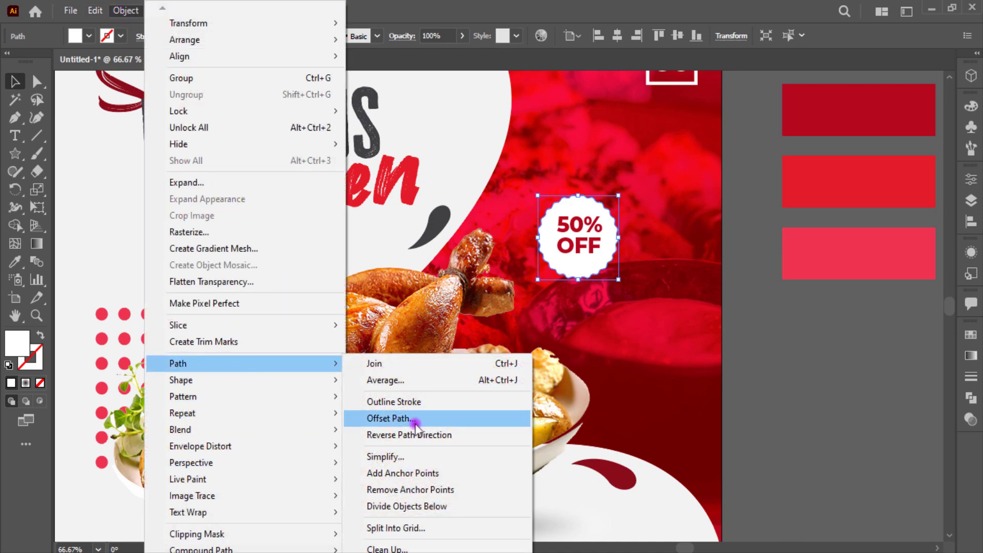
pyautogui.click(414, 418)
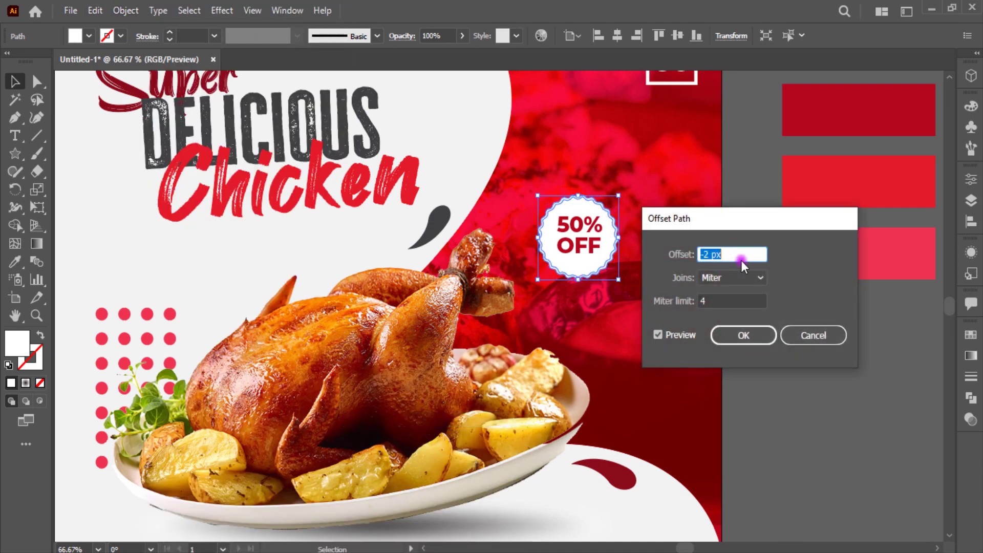
pyautogui.press('Down')
pyautogui.press('Down')
pyautogui.press('Down')
pyautogui.click(743, 335)
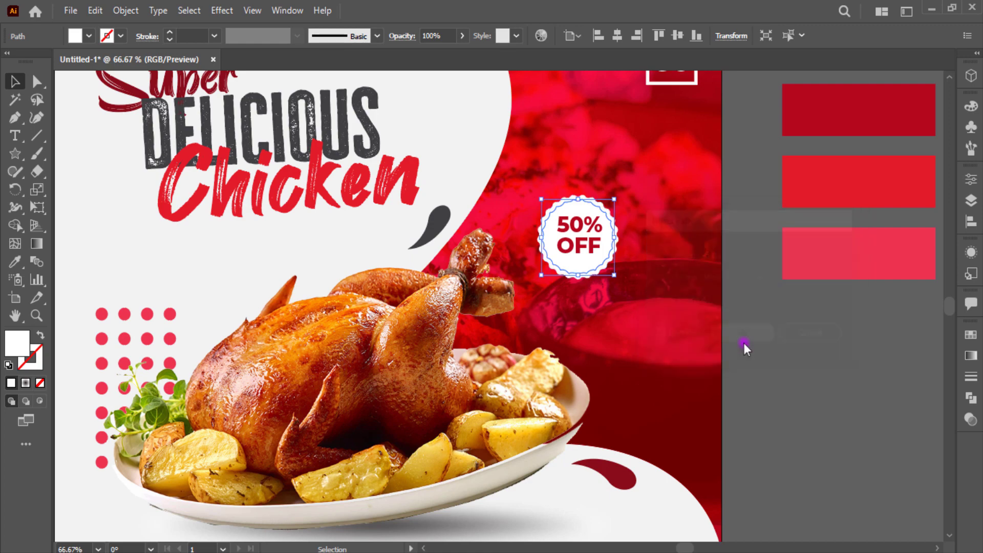
pyautogui.press('i')
pyautogui.click(840, 118)
pyautogui.hotkey('shift', 'x')
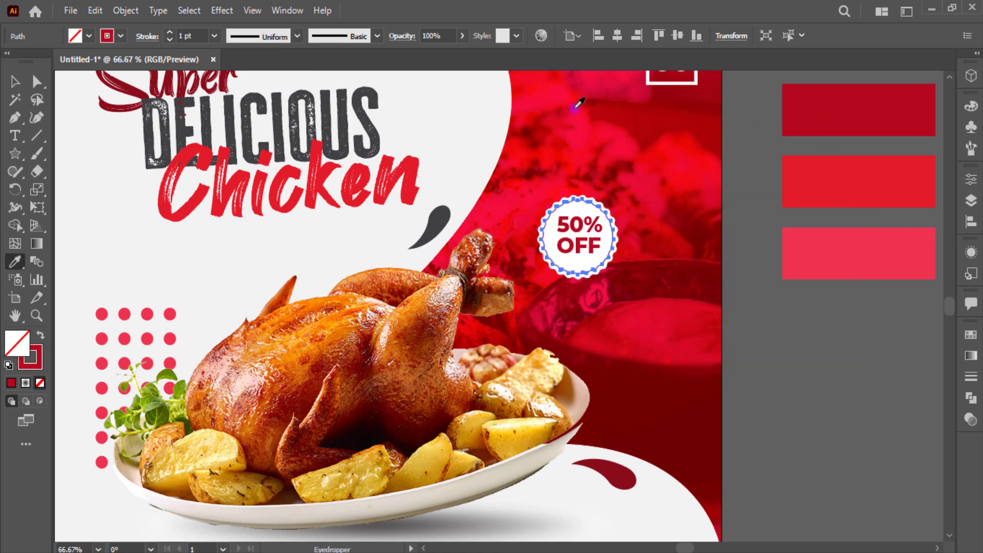
pyautogui.press('v')
# Turn the inner ring's outline into a dashed line
pyautogui.click(626, 276)
pyautogui.scroll(2, 612, 260)
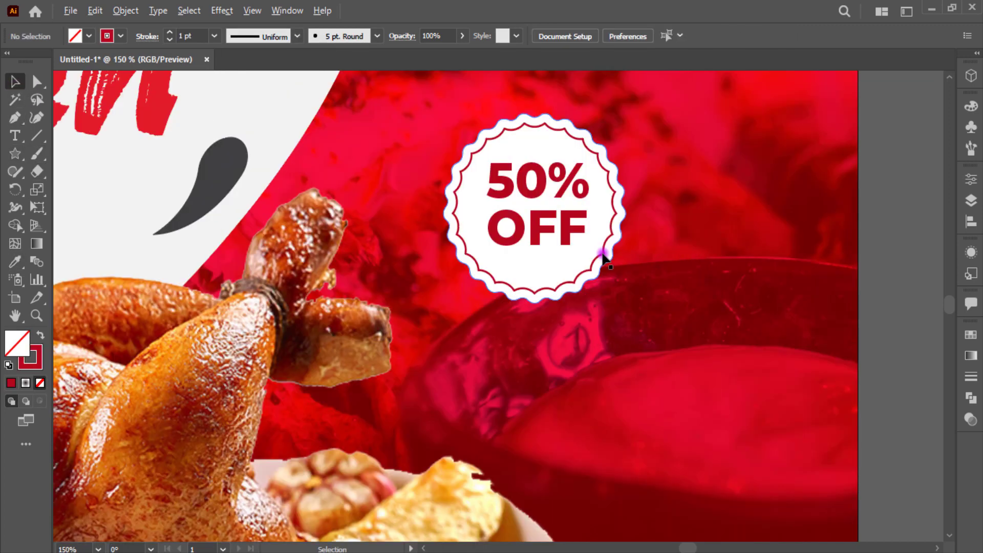
pyautogui.click(554, 235)
pyautogui.click(146, 37)
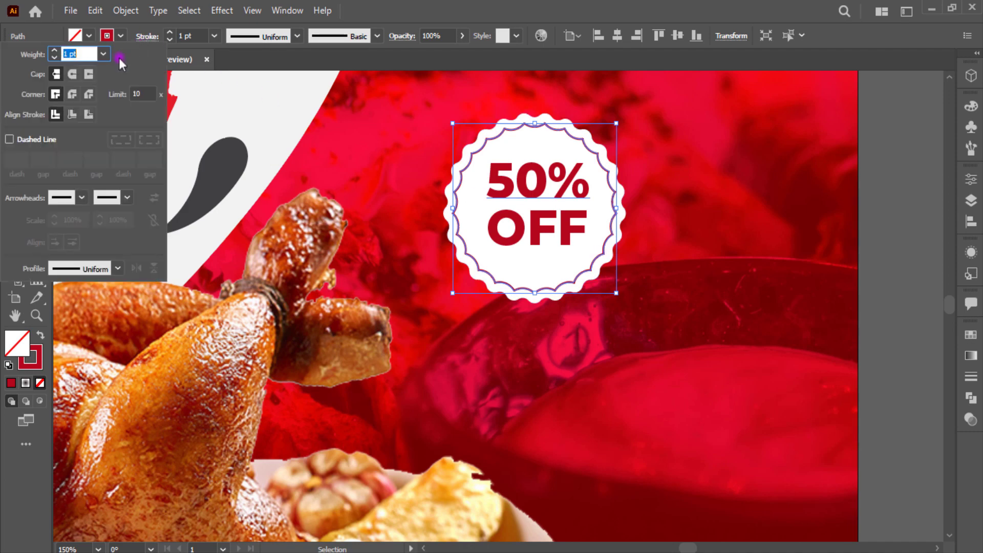
pyautogui.click(29, 139)
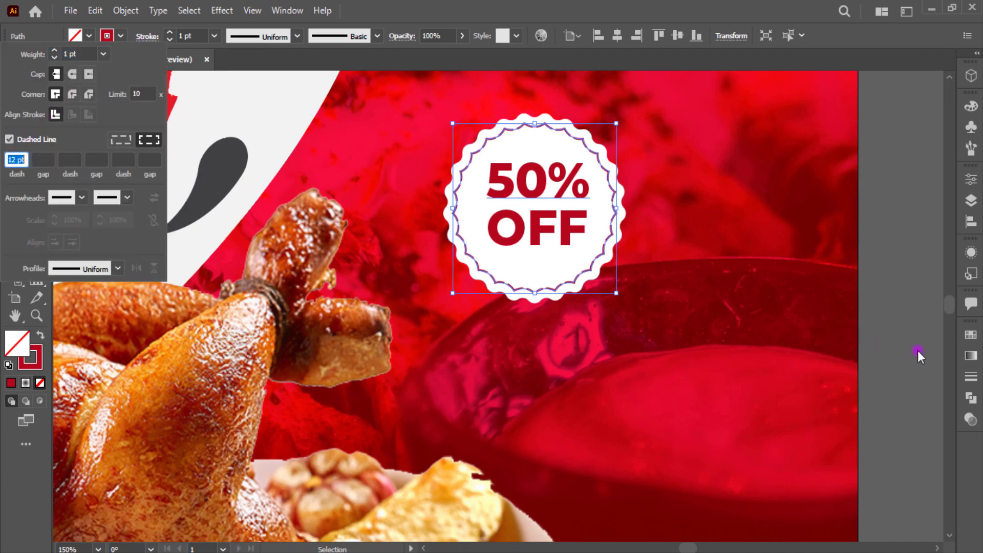
pyautogui.scroll(-1, 889, 356)
pyautogui.scroll(-1, 890, 357)
pyautogui.moveTo(889, 355); pyautogui.dragTo(805, 323)
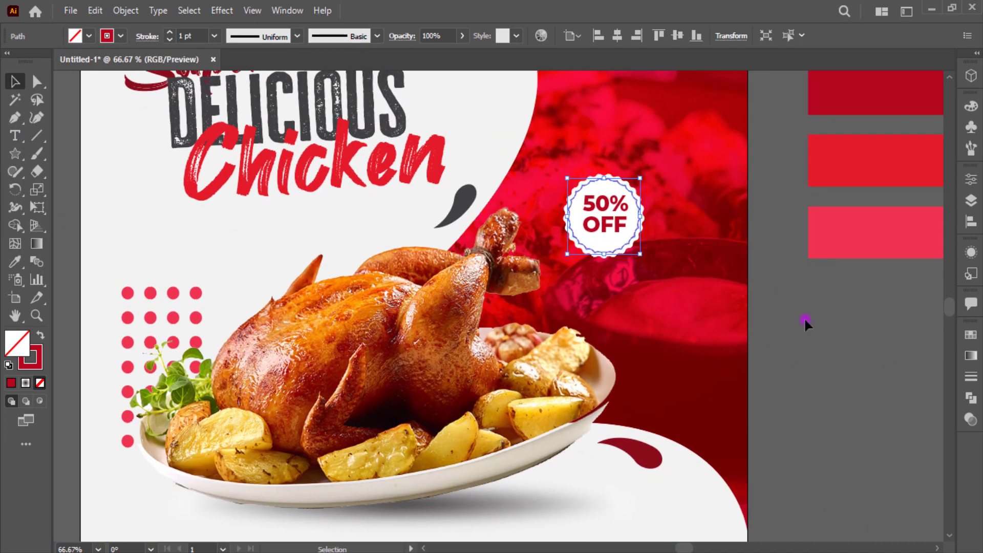
pyautogui.click(803, 322)
pyautogui.click(16, 172)
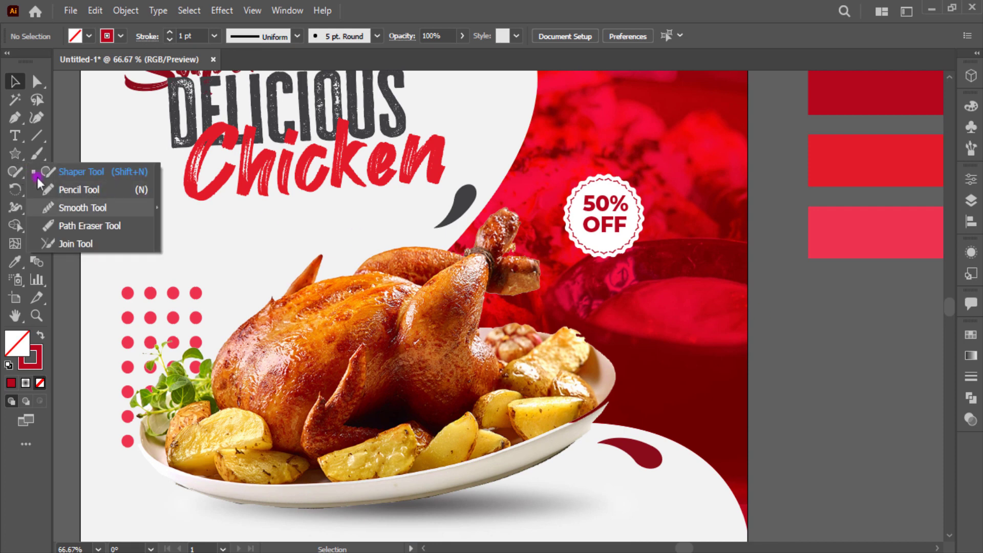
# Pencil a looping swirl below the badge, styled as a white dashed line
pyautogui.click(80, 191)
pyautogui.moveTo(594, 333); pyautogui.dragTo(647, 339)
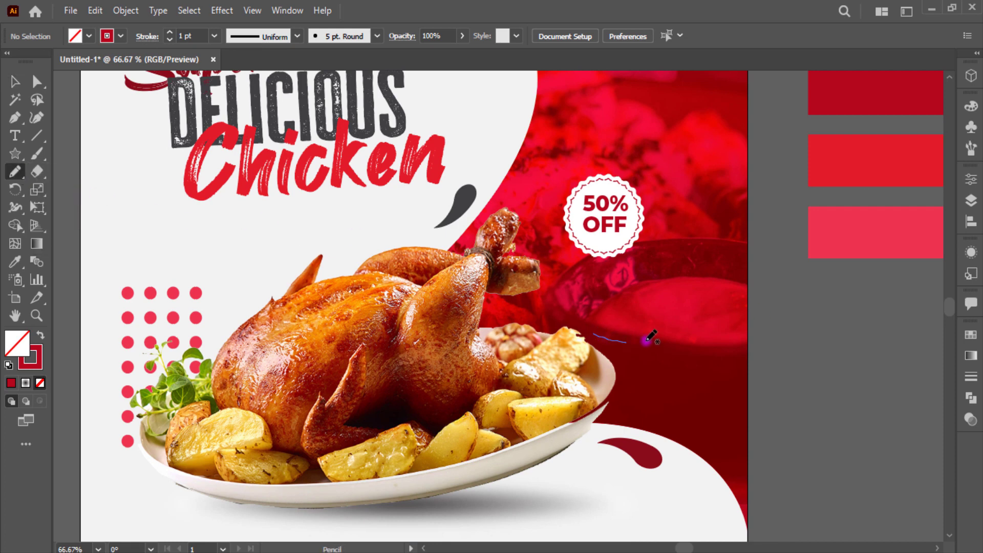
pyautogui.moveTo(648, 262); pyautogui.dragTo(648, 262)
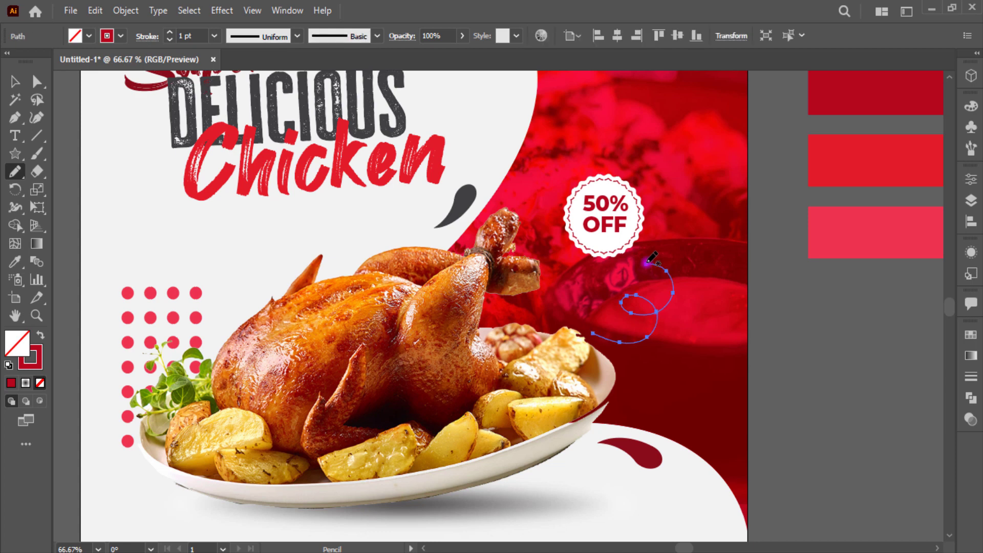
pyautogui.press('i')
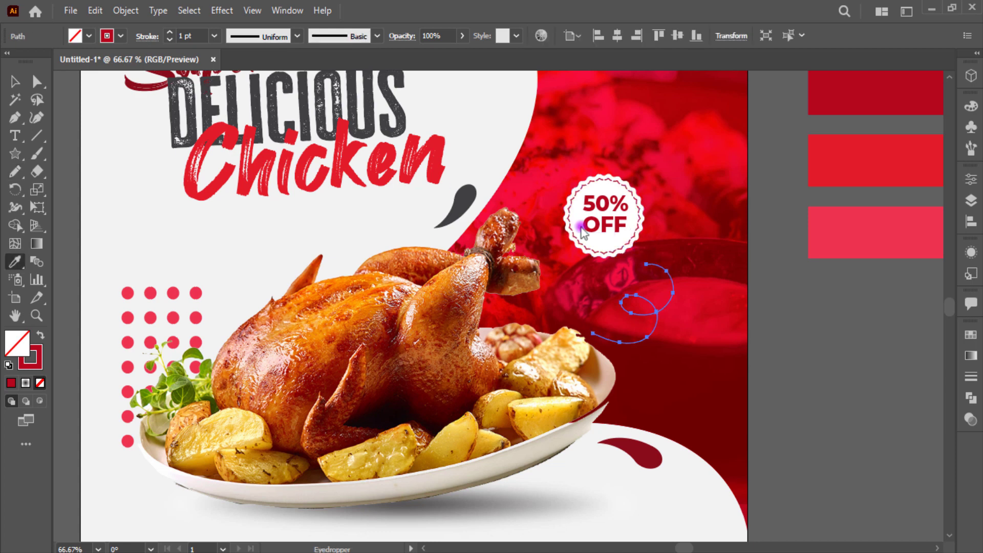
pyautogui.click(14, 82)
pyautogui.click(107, 35)
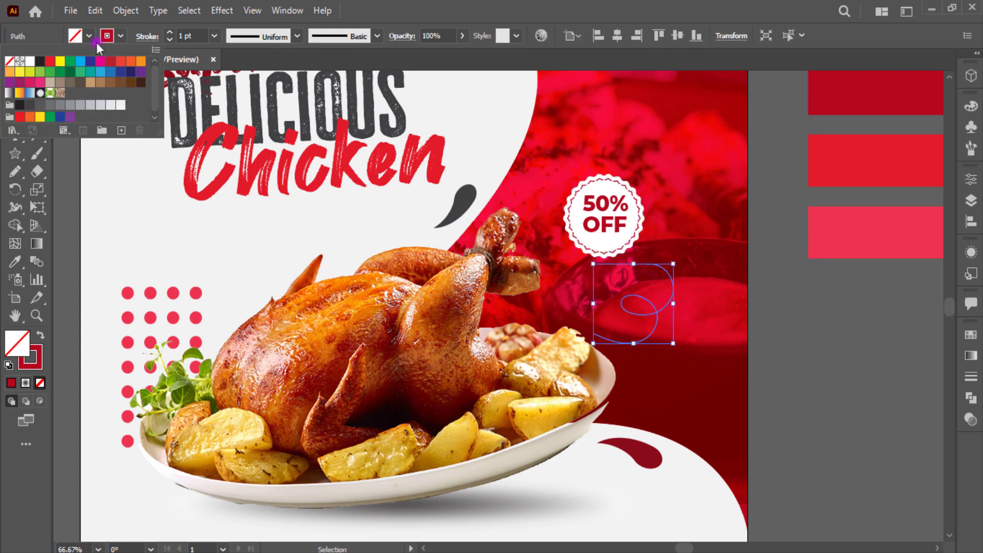
pyautogui.click(39, 61)
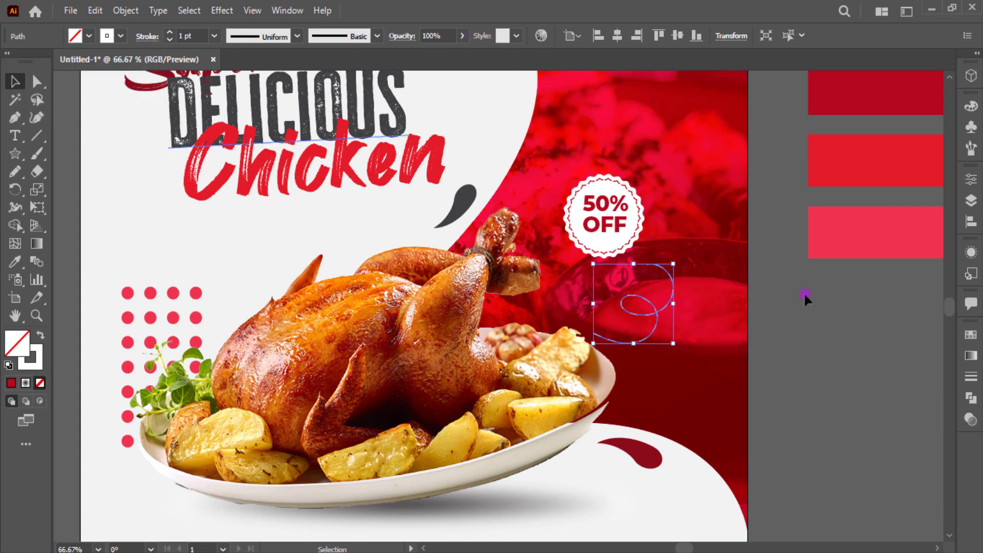
pyautogui.click(813, 305)
pyautogui.hotkey('ctrl', '=')
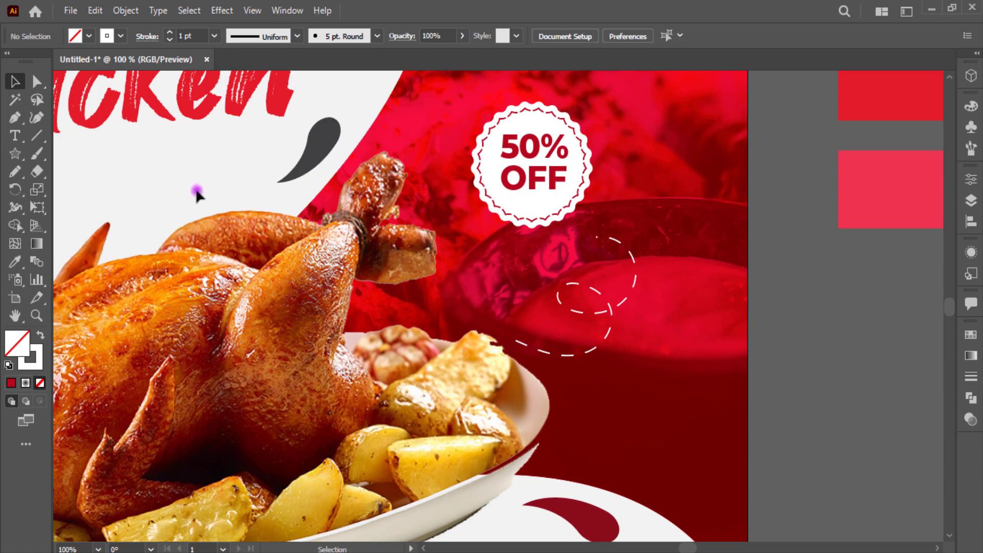
pyautogui.moveTo(15, 154); pyautogui.dragTo(50, 221)
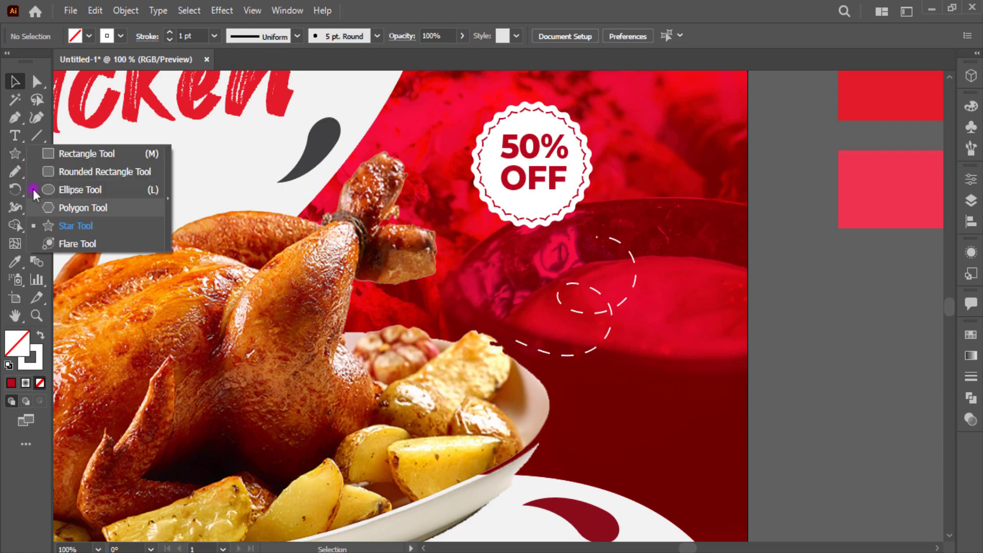
# Create a 3-point star with a 25 px first radius as a triangle
pyautogui.click(767, 305)
pyautogui.write('3')
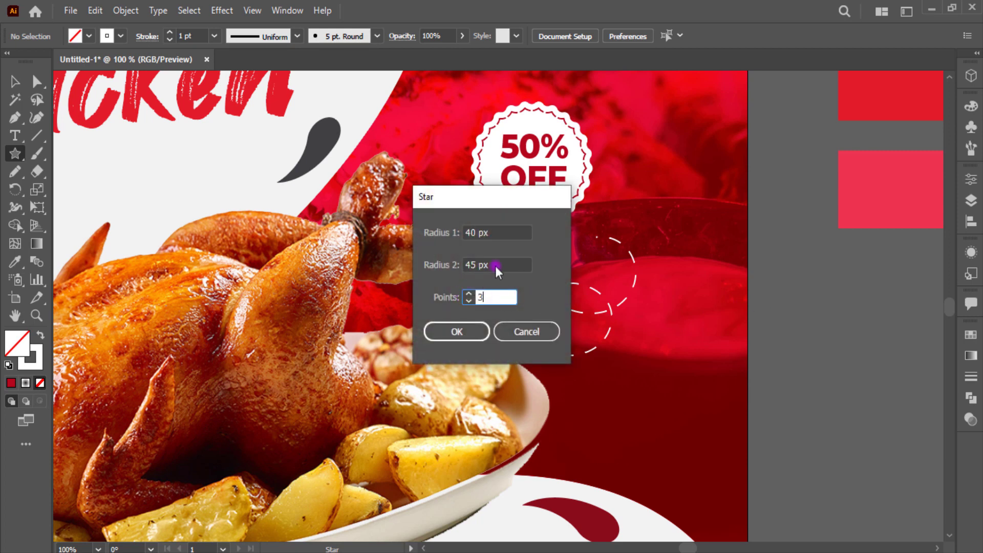
pyautogui.click(466, 262)
pyautogui.moveTo(495, 233); pyautogui.dragTo(427, 232)
pyautogui.write('25')
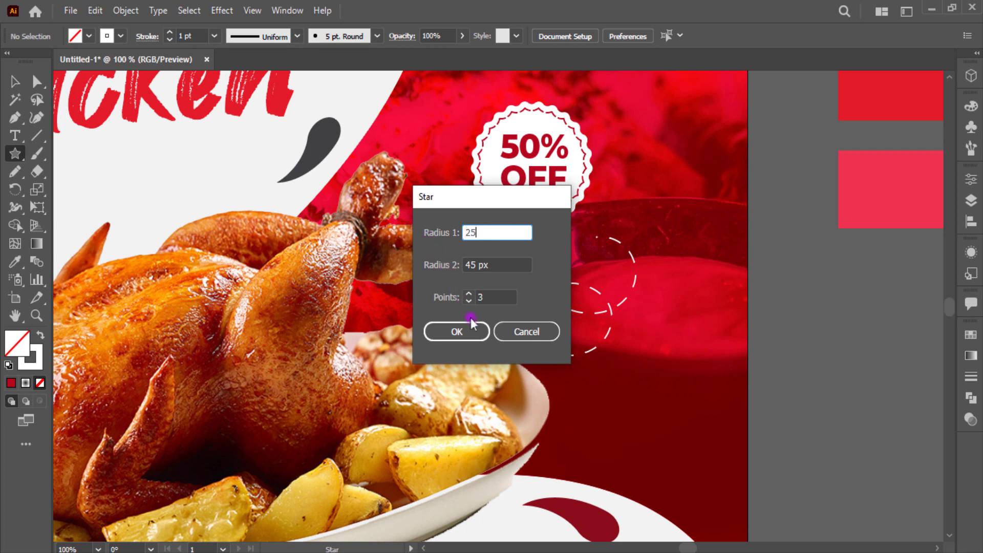
pyautogui.click(473, 323)
# Shrink the triangle, fill it white and rotate it onto the swirl's upper end
pyautogui.click(15, 81)
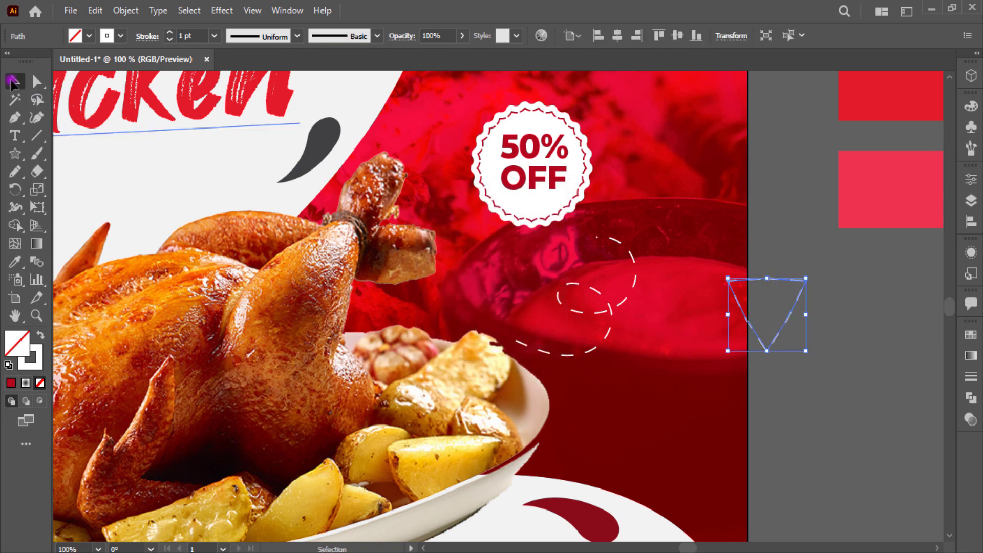
pyautogui.moveTo(805, 278)
pyautogui.mouseDown()
pyautogui.moveTo(778, 302)
pyautogui.moveTo(615, 250)
pyautogui.moveTo(597, 230)
pyautogui.mouseUp()
pyautogui.hotkey('shift', 'x')
pyautogui.scroll(4, 597, 230)
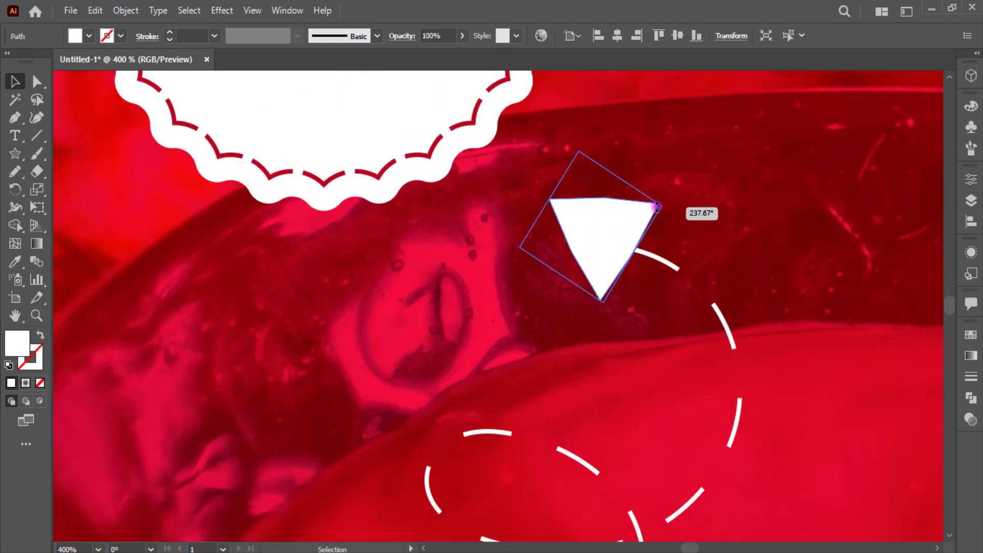
pyautogui.moveTo(673, 220); pyautogui.dragTo(649, 201)
pyautogui.scroll(-2, 678, 269)
pyautogui.scroll(-2, 678, 270)
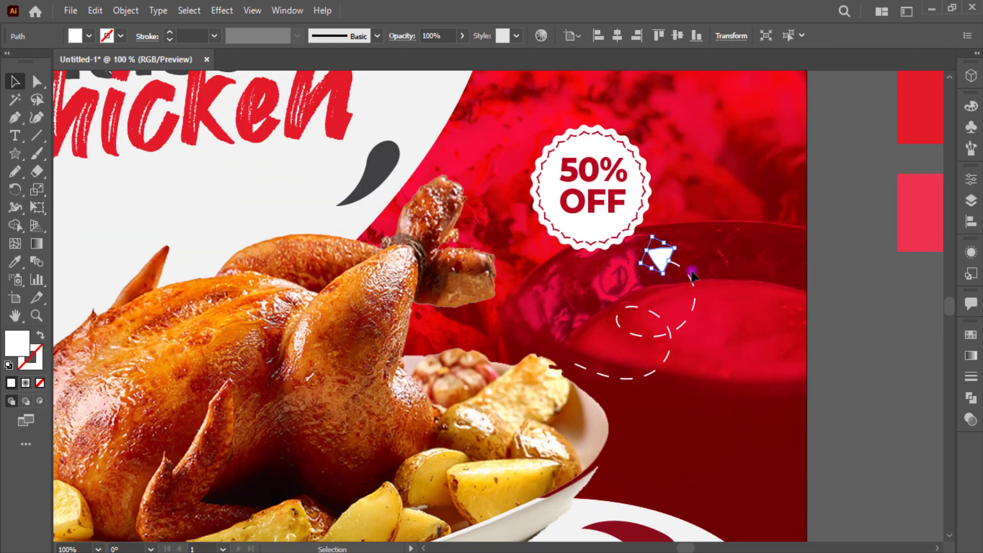
pyautogui.click(853, 335)
pyautogui.hotkey('ctrl', '0')
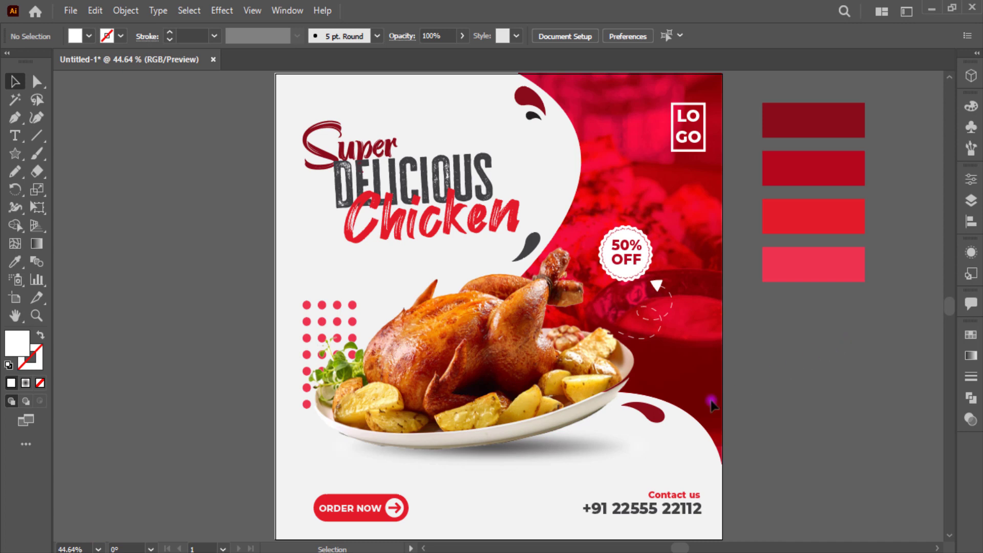
# Place a new point text object on the pasteboard left of the poster
pyautogui.scroll(-1, 671, 422)
pyautogui.scroll(1, 581, 439)
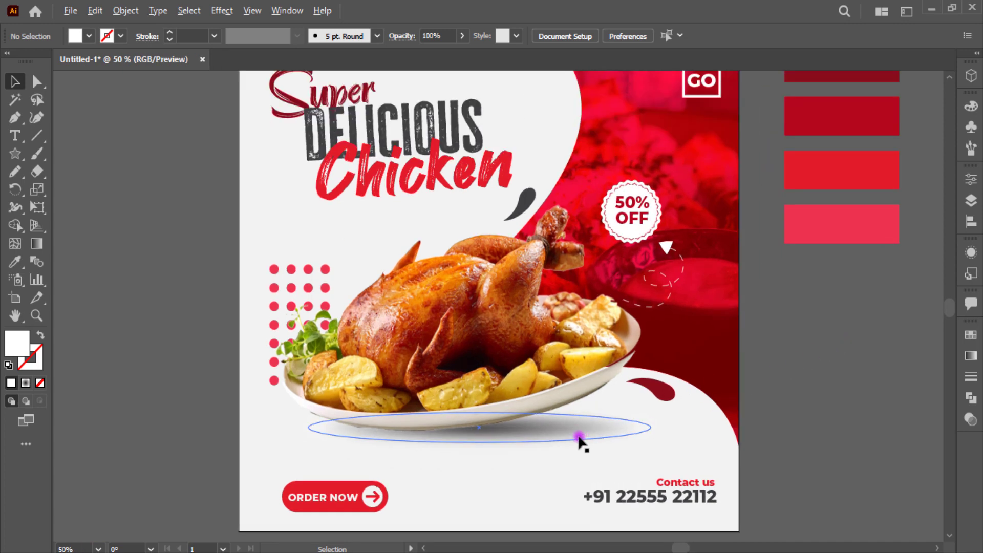
pyautogui.scroll(-1, 581, 439)
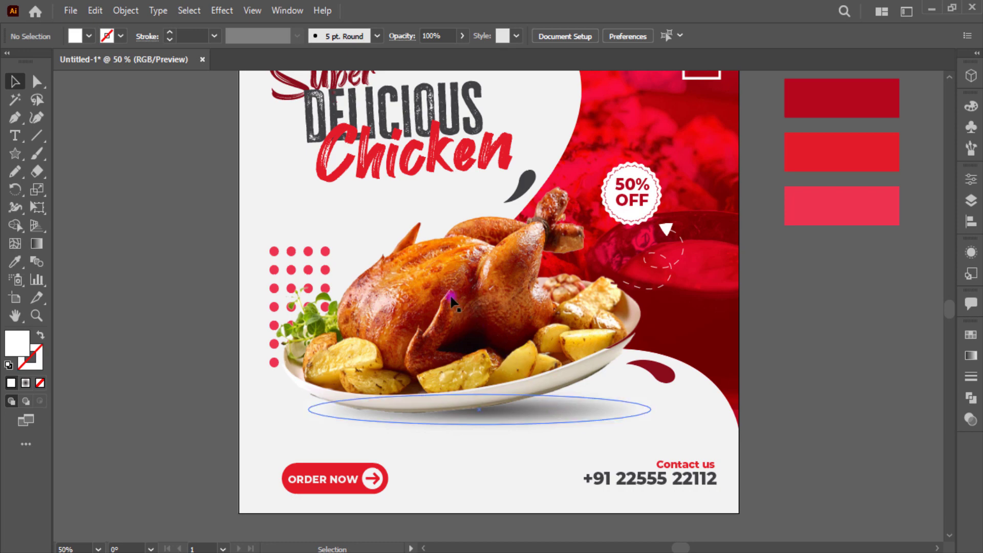
pyautogui.scroll(1, 440, 289)
pyautogui.scroll(1, 439, 289)
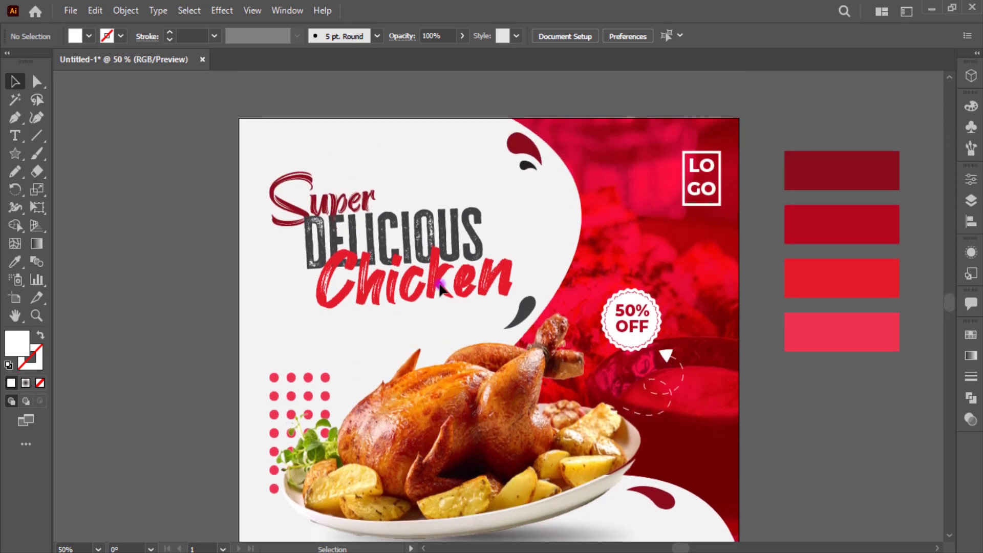
pyautogui.scroll(-1, 439, 288)
pyautogui.scroll(-1, 439, 289)
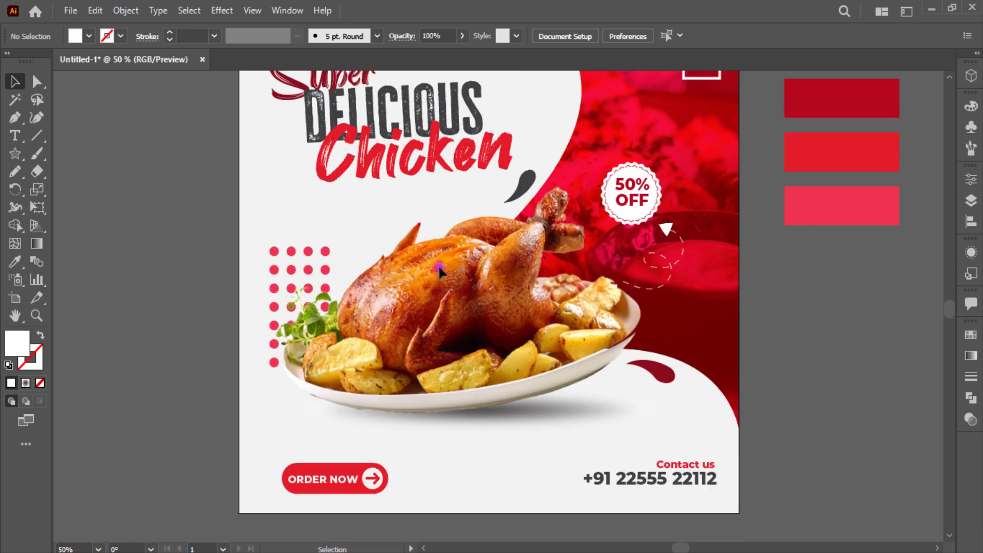
pyautogui.scroll(-1, 440, 224)
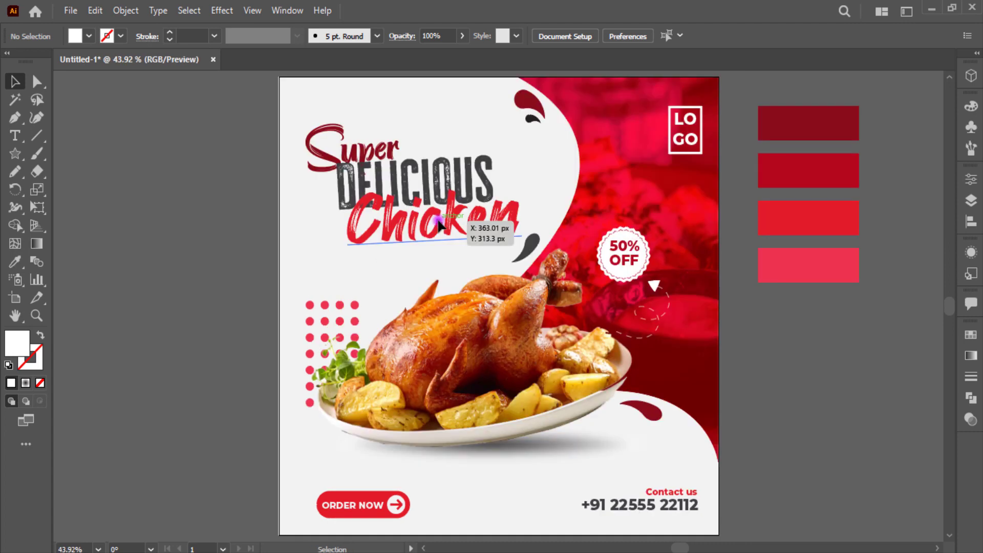
pyautogui.press('t')
pyautogui.click(182, 285)
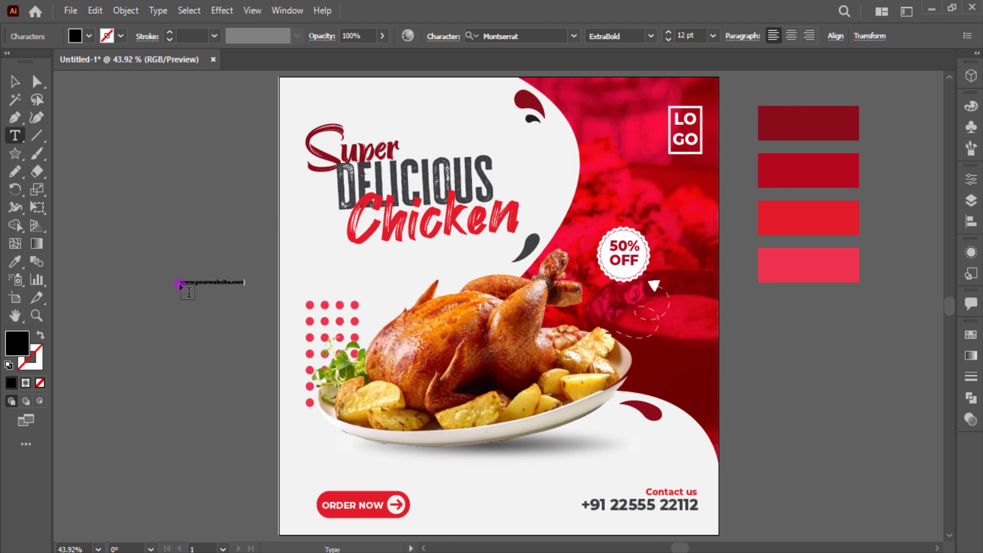
# Make the URL text Montserrat Regular, enlarge it, and fill it with the red swatch
pyautogui.click(15, 82)
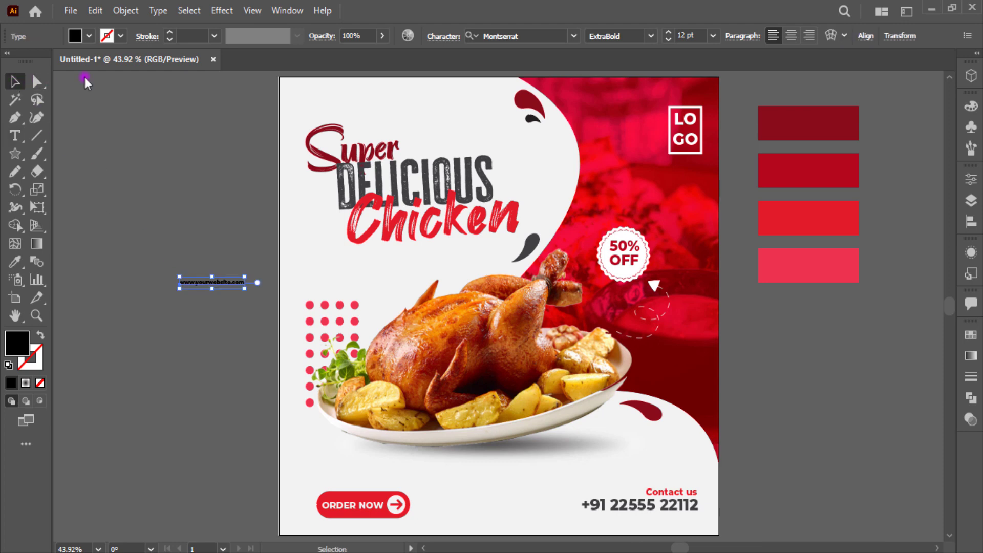
pyautogui.click(646, 38)
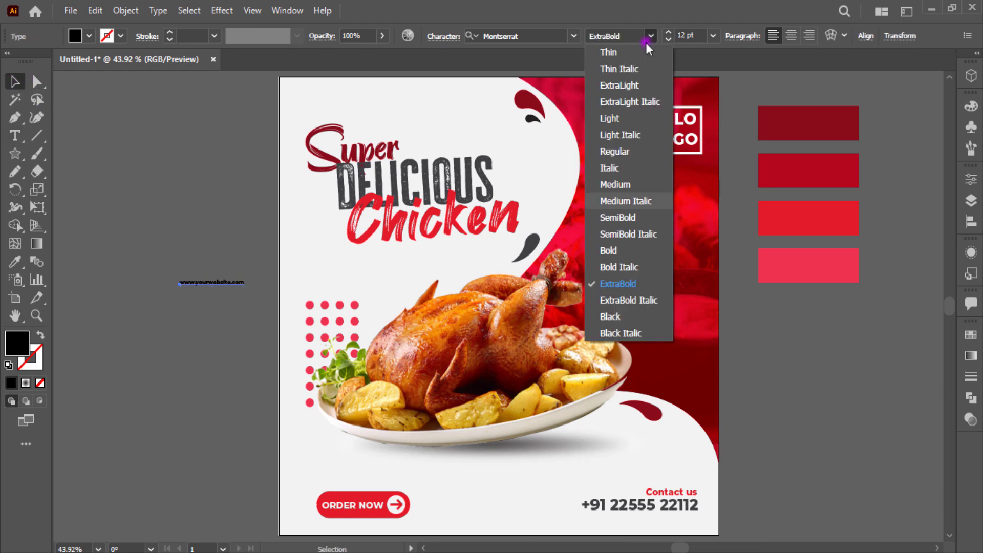
pyautogui.click(615, 152)
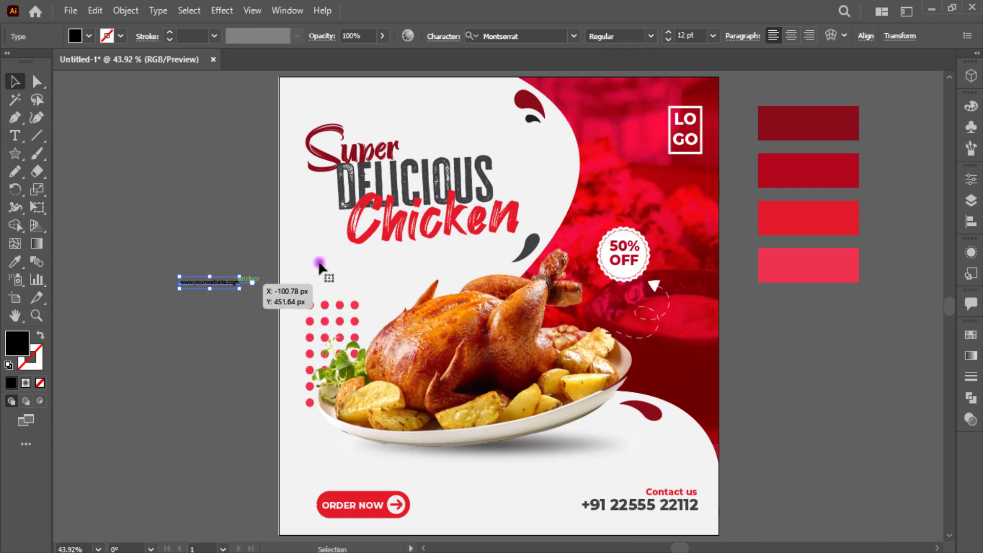
pyautogui.moveTo(275, 320); pyautogui.dragTo(281, 322)
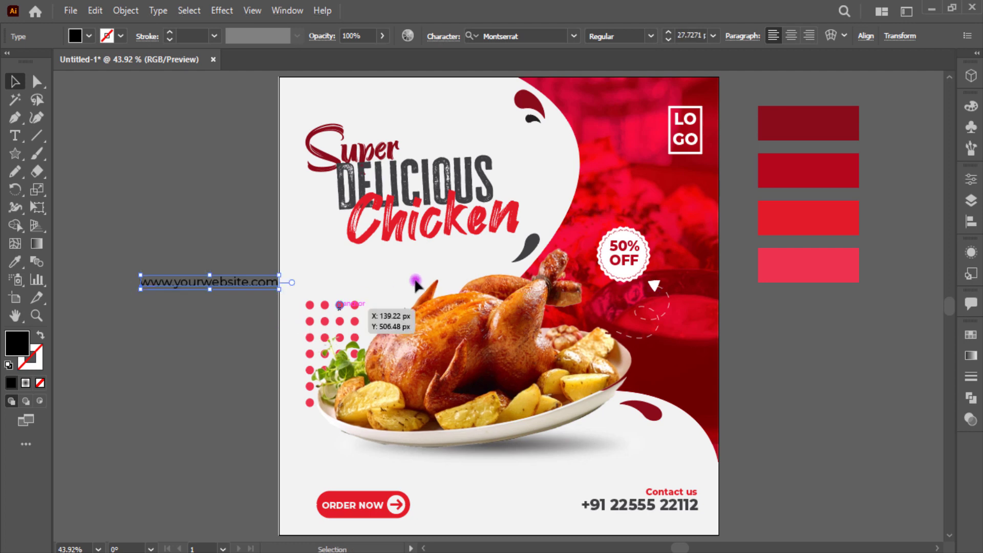
pyautogui.press('i')
pyautogui.click(763, 172)
# Move the URL below ORDER NOW, give it wide tracking, and centre it horizontally
pyautogui.click(15, 81)
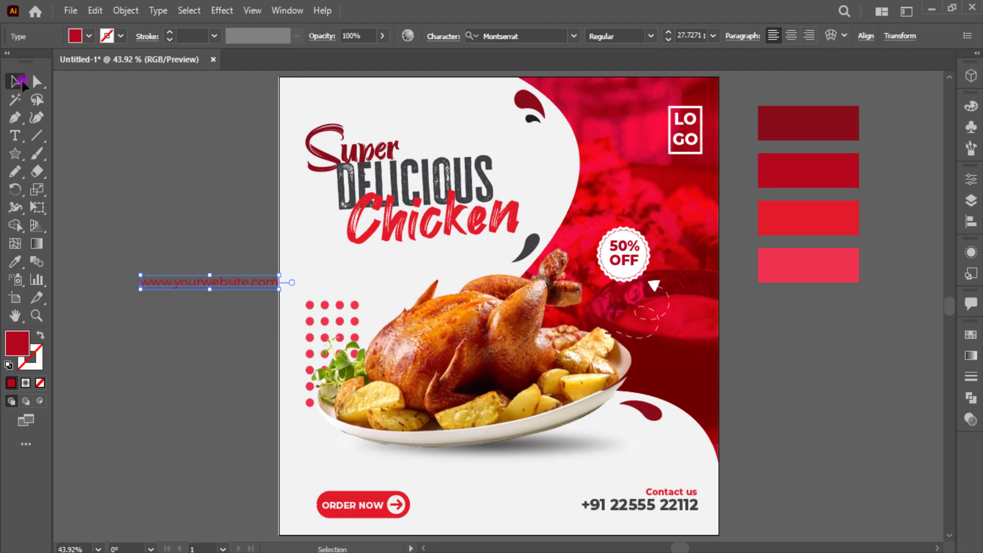
pyautogui.moveTo(253, 278)
pyautogui.mouseDown()
pyautogui.moveTo(487, 525)
pyautogui.moveTo(556, 538)
pyautogui.mouseUp()
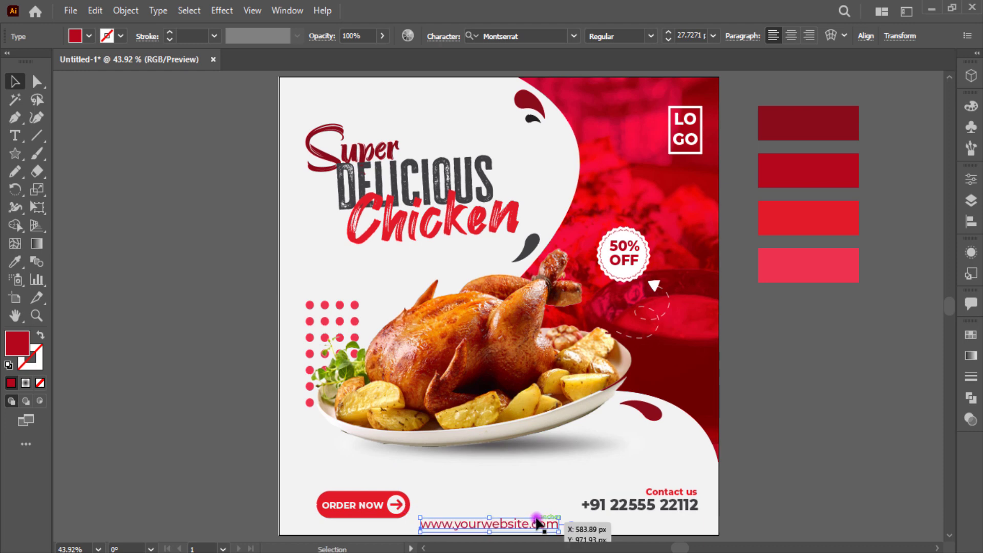
pyautogui.scroll(-7, 695, 35)
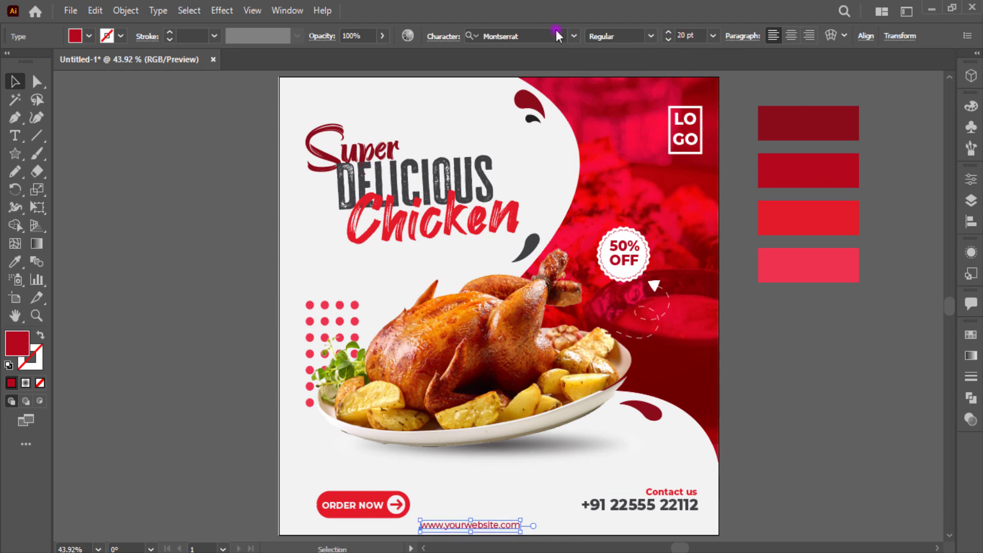
pyautogui.click(449, 37)
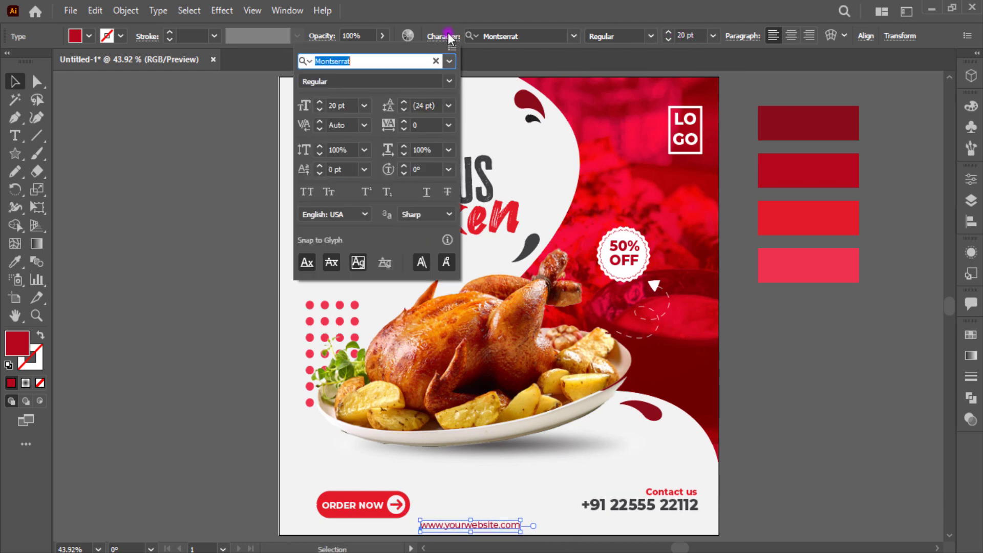
pyautogui.click(448, 128)
pyautogui.click(471, 364)
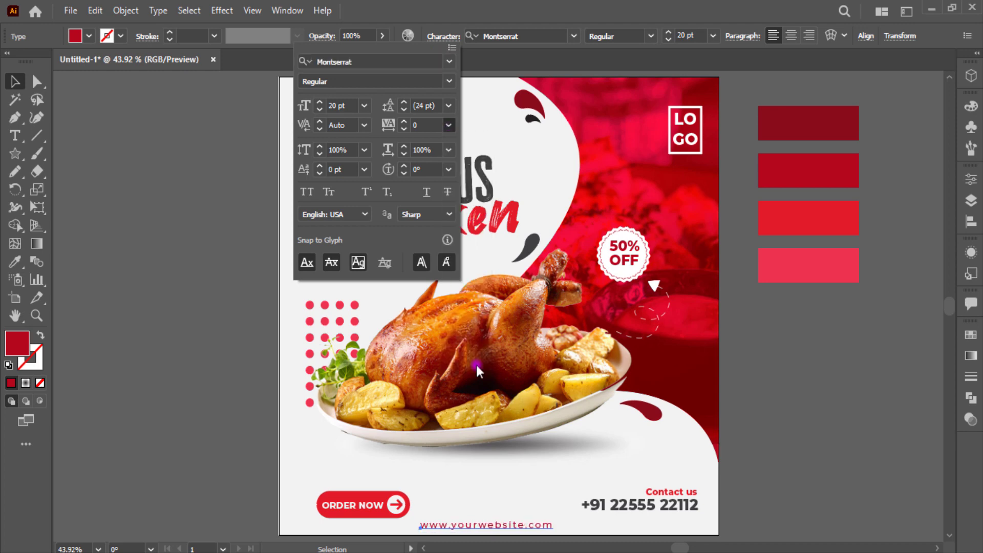
pyautogui.click(861, 37)
pyautogui.click(741, 78)
pyautogui.click(798, 364)
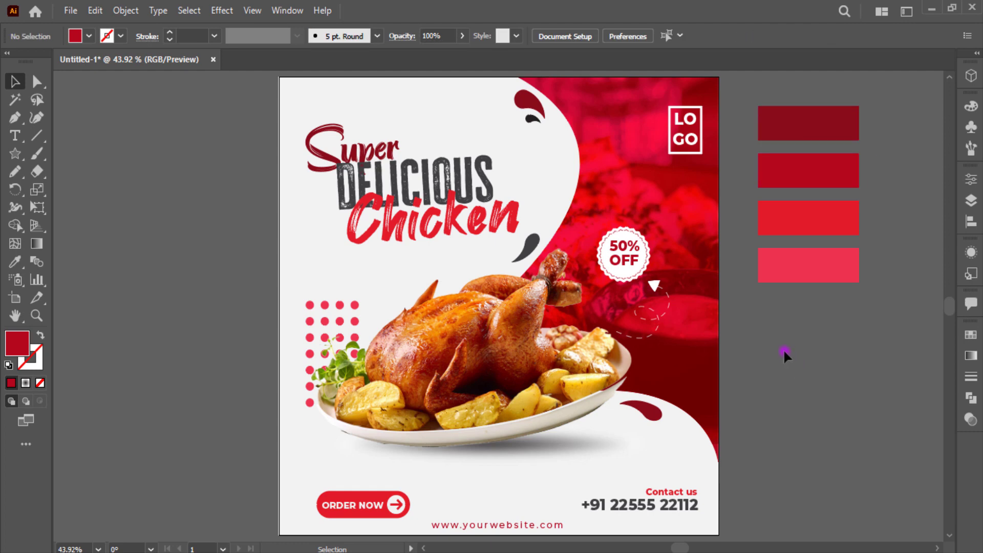
# Copy the dot grid beside the artboard, ungroup it, and delete two dot columns
pyautogui.moveTo(348, 311); pyautogui.dragTo(204, 302)
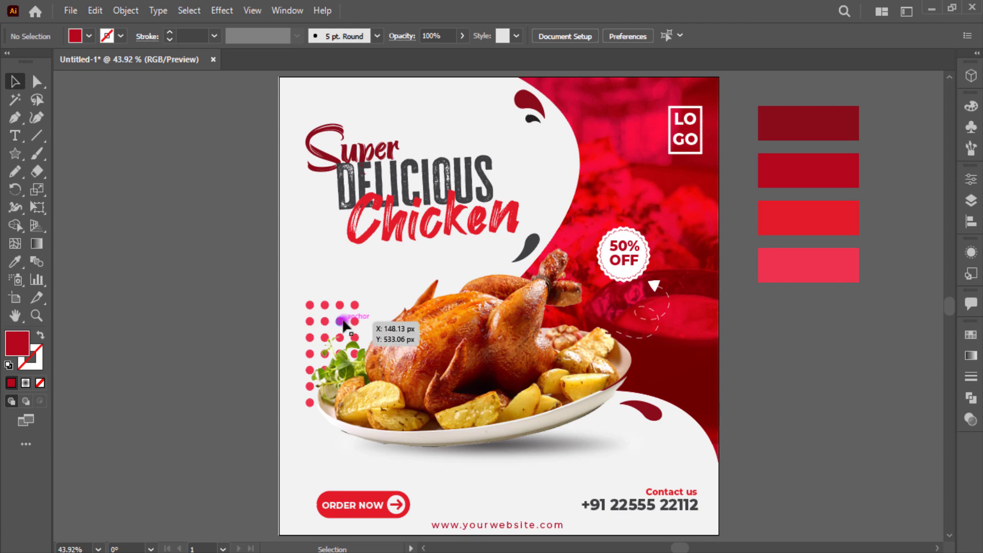
pyautogui.rightClick(203, 302)
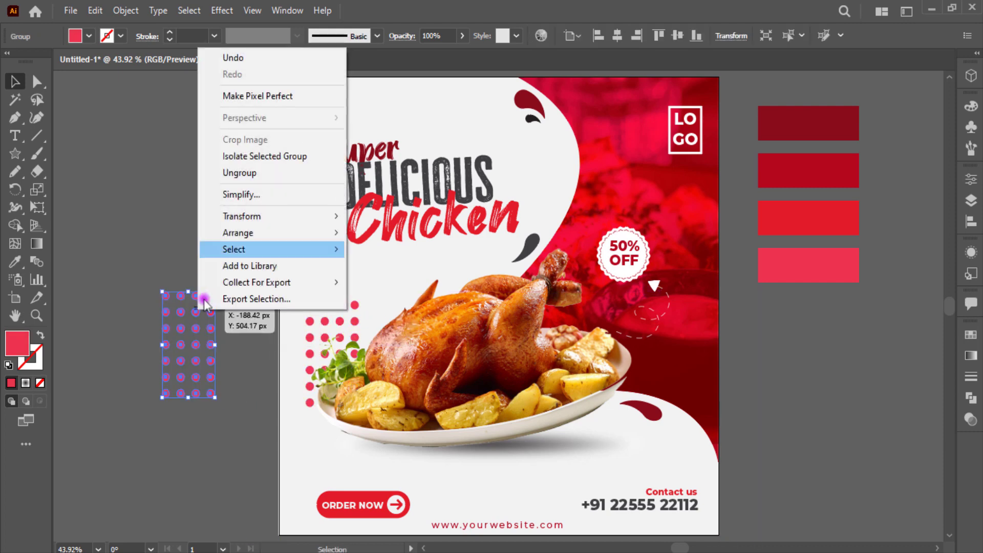
pyautogui.click(272, 173)
pyautogui.click(219, 266)
pyautogui.moveTo(200, 419); pyautogui.dragTo(194, 418)
pyautogui.press('Delete')
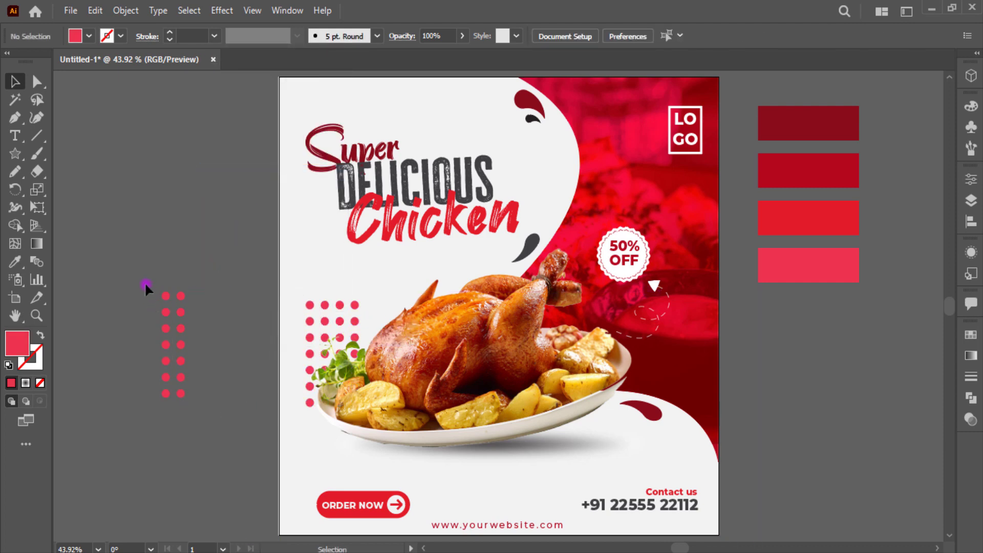
# Group the two remaining dot columns and colour them white
pyautogui.moveTo(144, 282); pyautogui.dragTo(204, 426)
pyautogui.press('a')
pyautogui.press('v')
pyautogui.press('i')
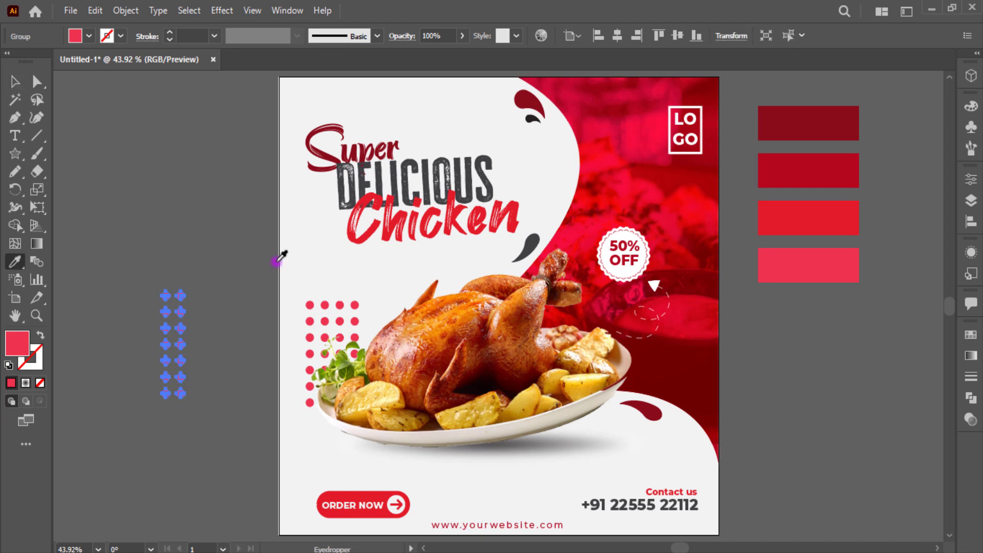
pyautogui.click(277, 254)
pyautogui.click(15, 81)
pyautogui.click(115, 146)
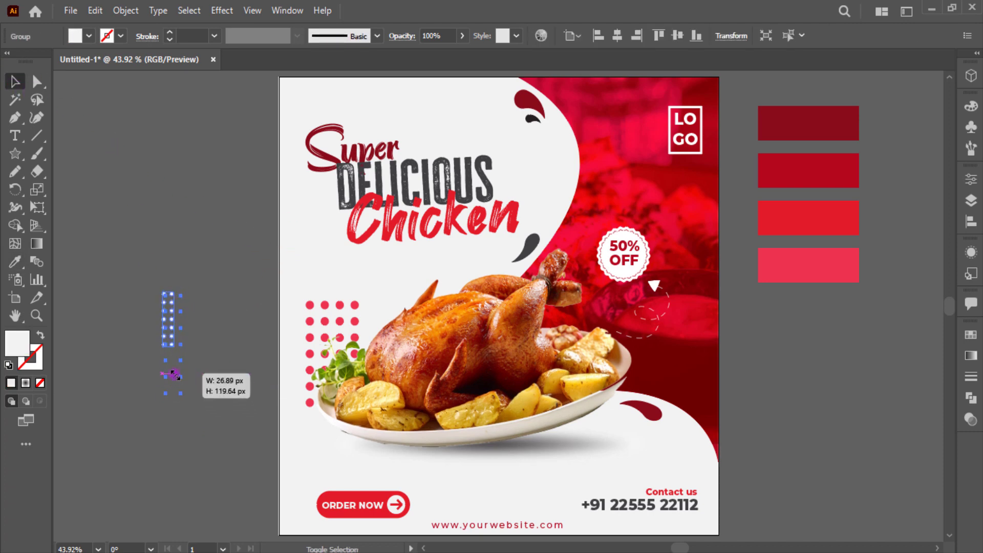
# Shrink the white dots, bring them to front, and place them on the red area beside the plate
pyautogui.moveTo(180, 382); pyautogui.dragTo(146, 248)
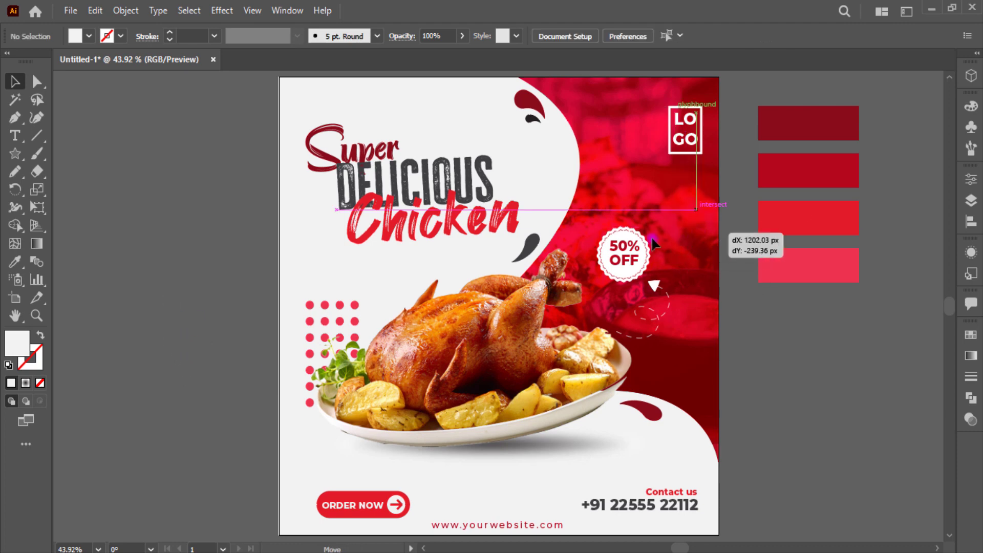
pyautogui.rightClick(144, 244)
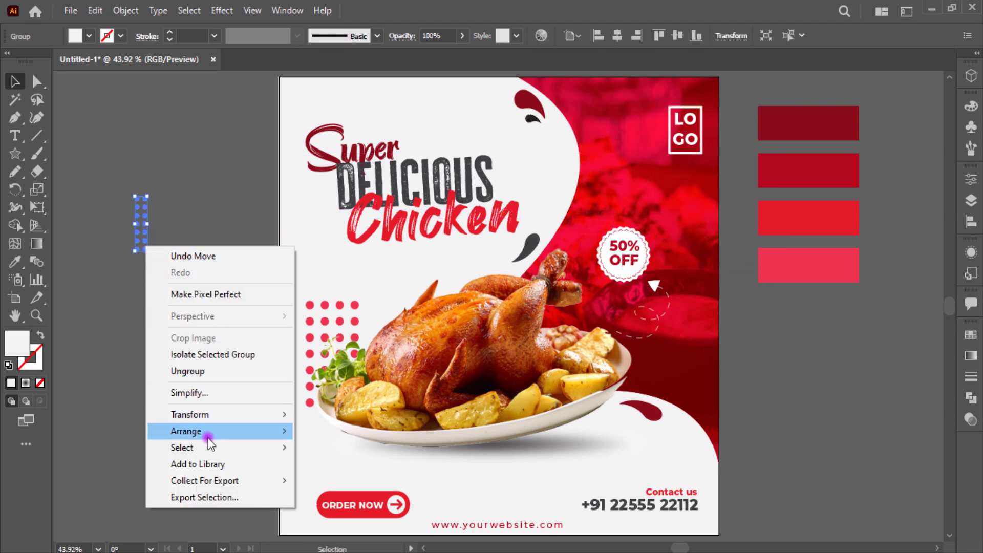
pyautogui.click(308, 431)
pyautogui.moveTo(142, 241)
pyautogui.mouseDown()
pyautogui.moveTo(203, 291)
pyautogui.moveTo(705, 379)
pyautogui.moveTo(693, 383)
pyautogui.mouseUp()
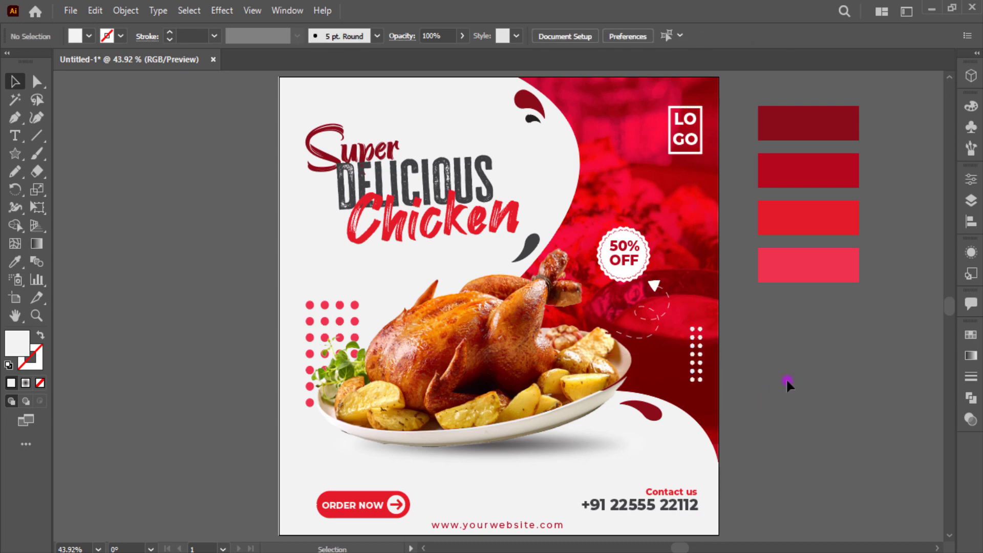
pyautogui.scroll(1, 785, 377)
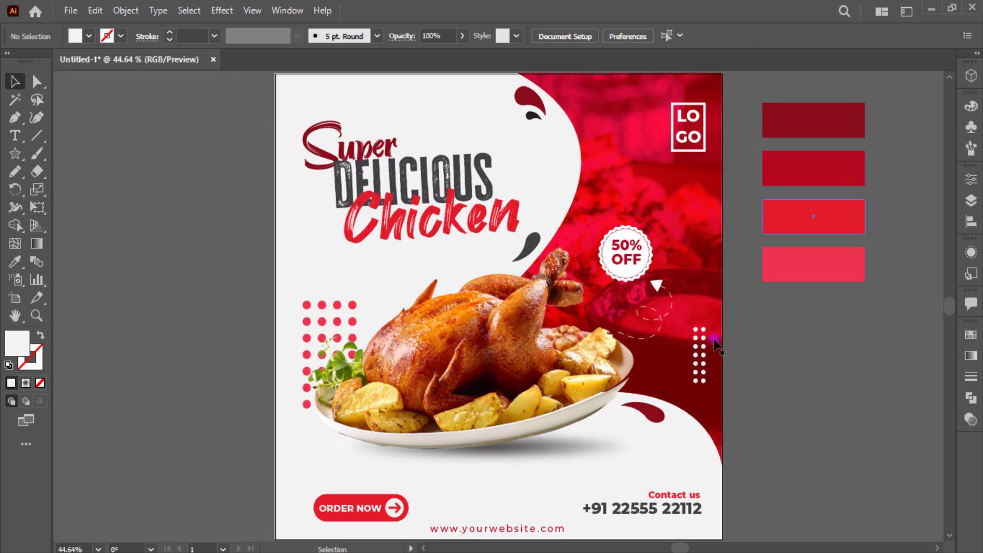